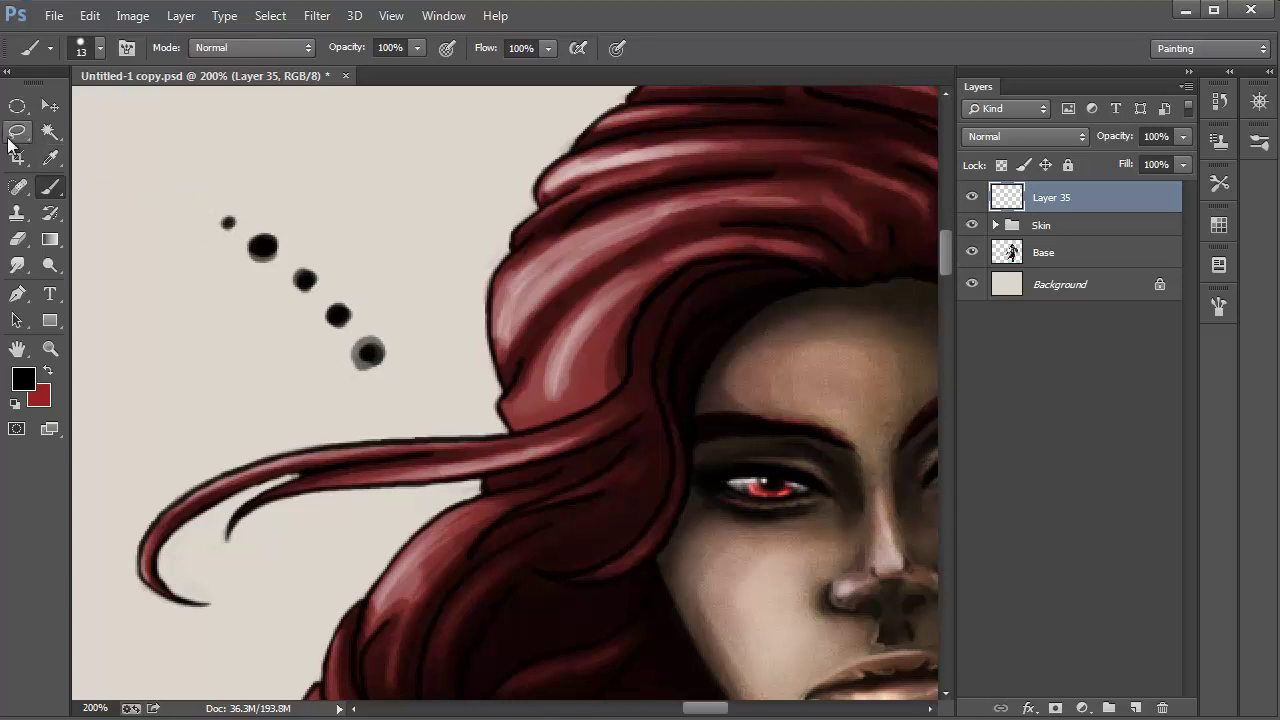
# - Lasso the five black dots on Layer 35 and hide the Background layer
pyautogui.click(17, 131)
pyautogui.moveTo(282, 370)
pyautogui.mouseDown()
pyautogui.moveTo(314, 240)
pyautogui.moveTo(268, 206)
pyautogui.mouseUp()
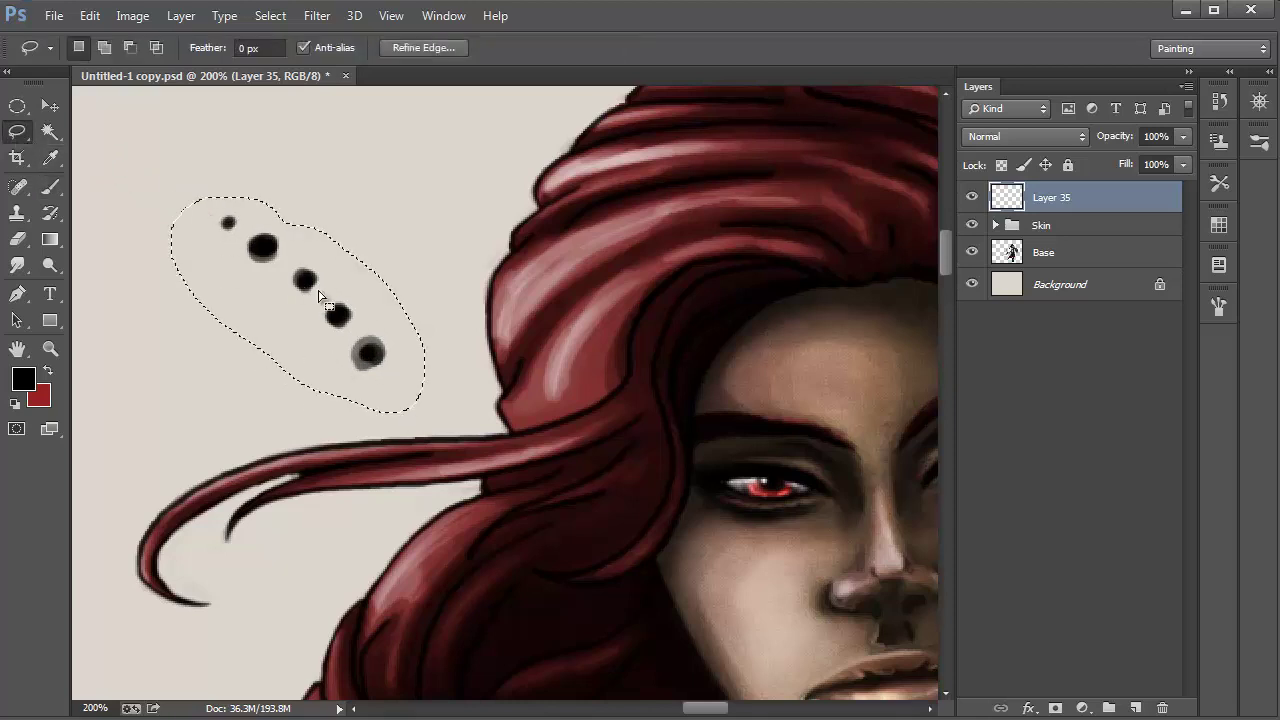
pyautogui.click(50, 105)
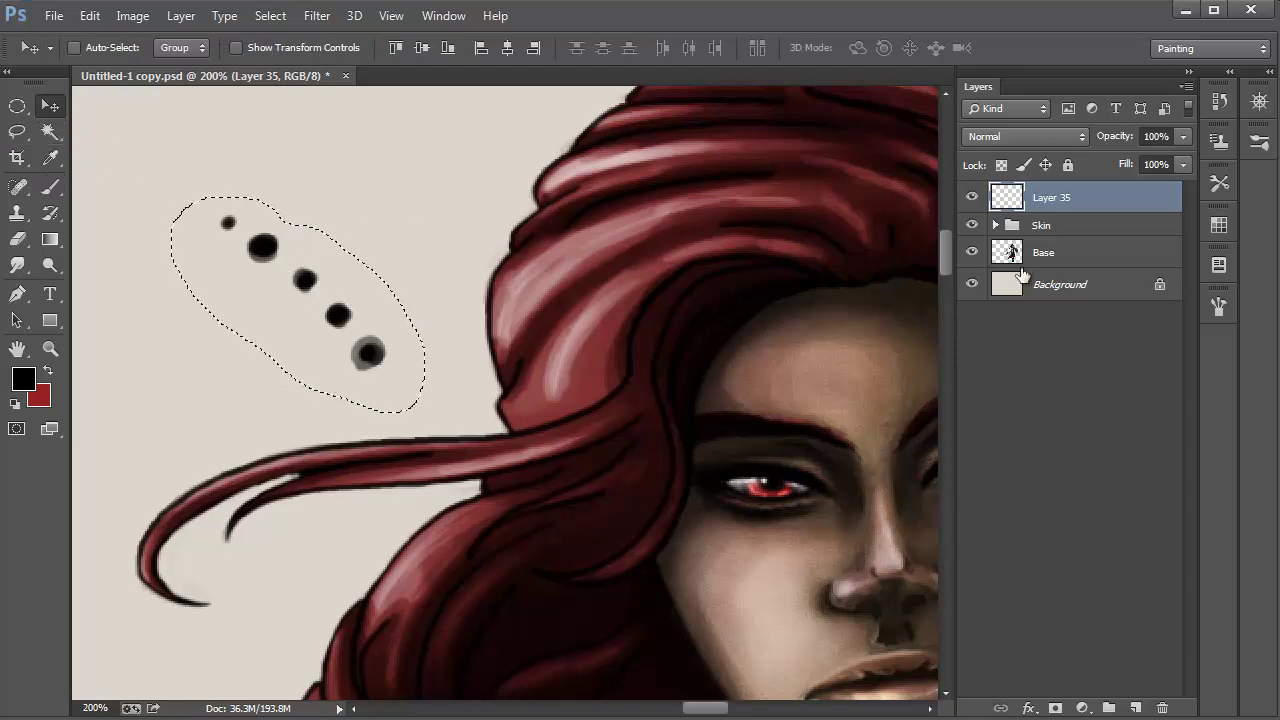
pyautogui.click(971, 284)
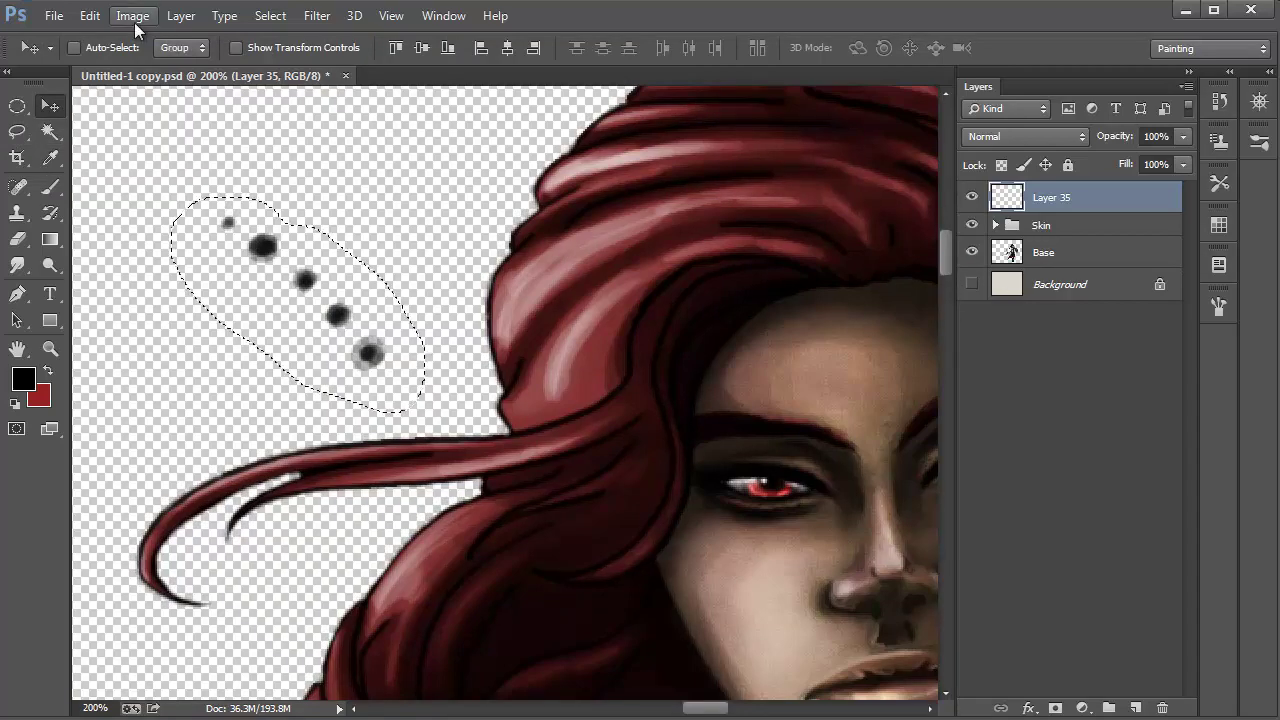
# - Define the selected dots as a brush preset named Sampled Brush 4, restoring the Background layer and clearing the selection
pyautogui.click(134, 22)
pyautogui.moveTo(98, 25)
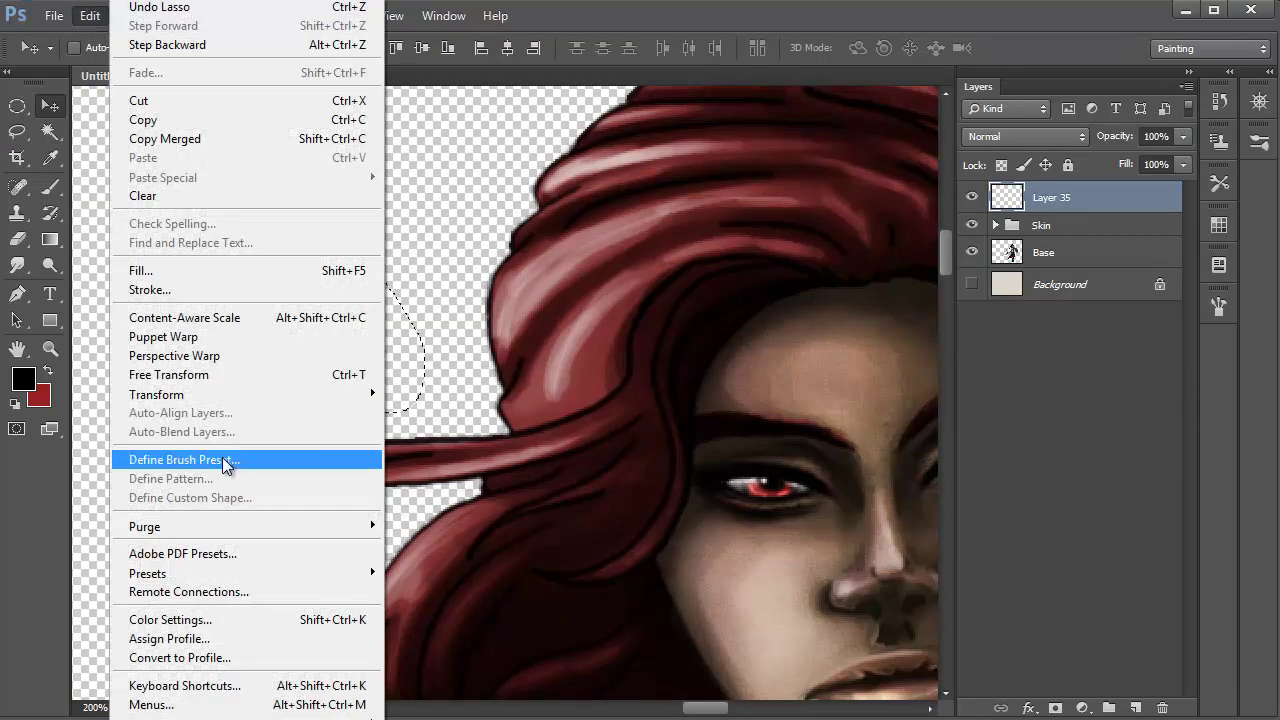
pyautogui.click(224, 460)
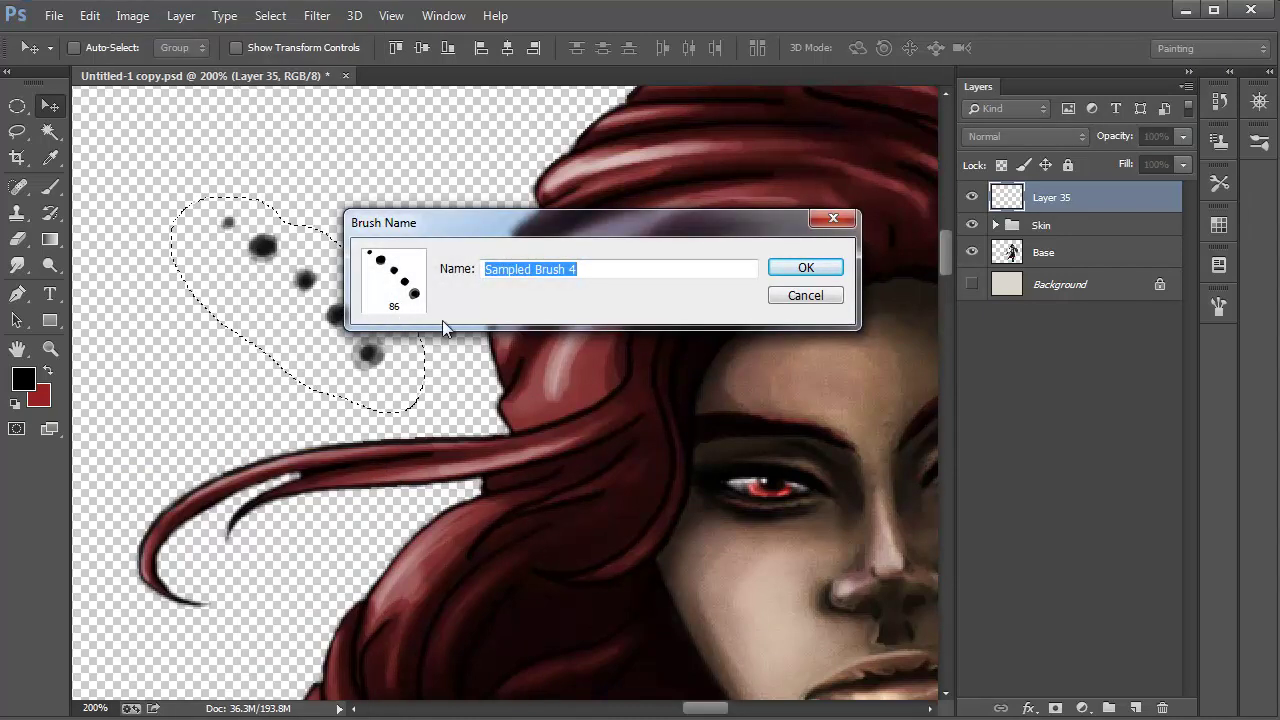
pyautogui.click(792, 268)
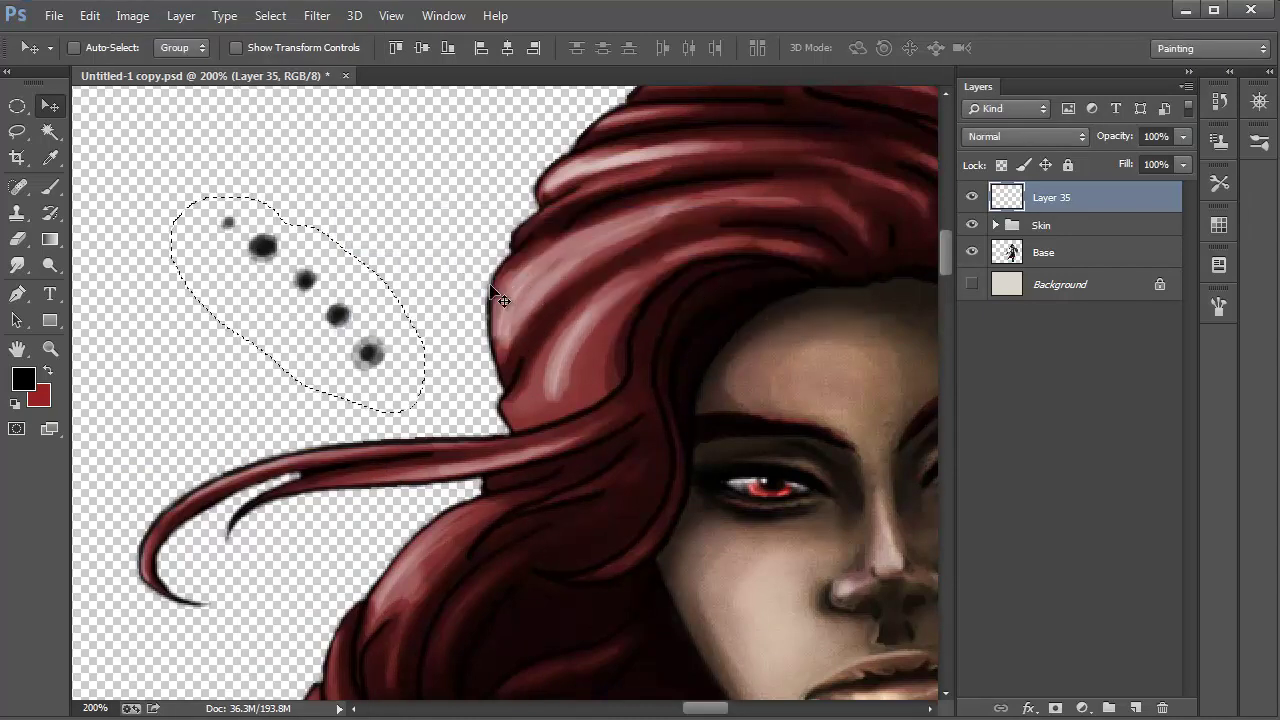
pyautogui.click(972, 284)
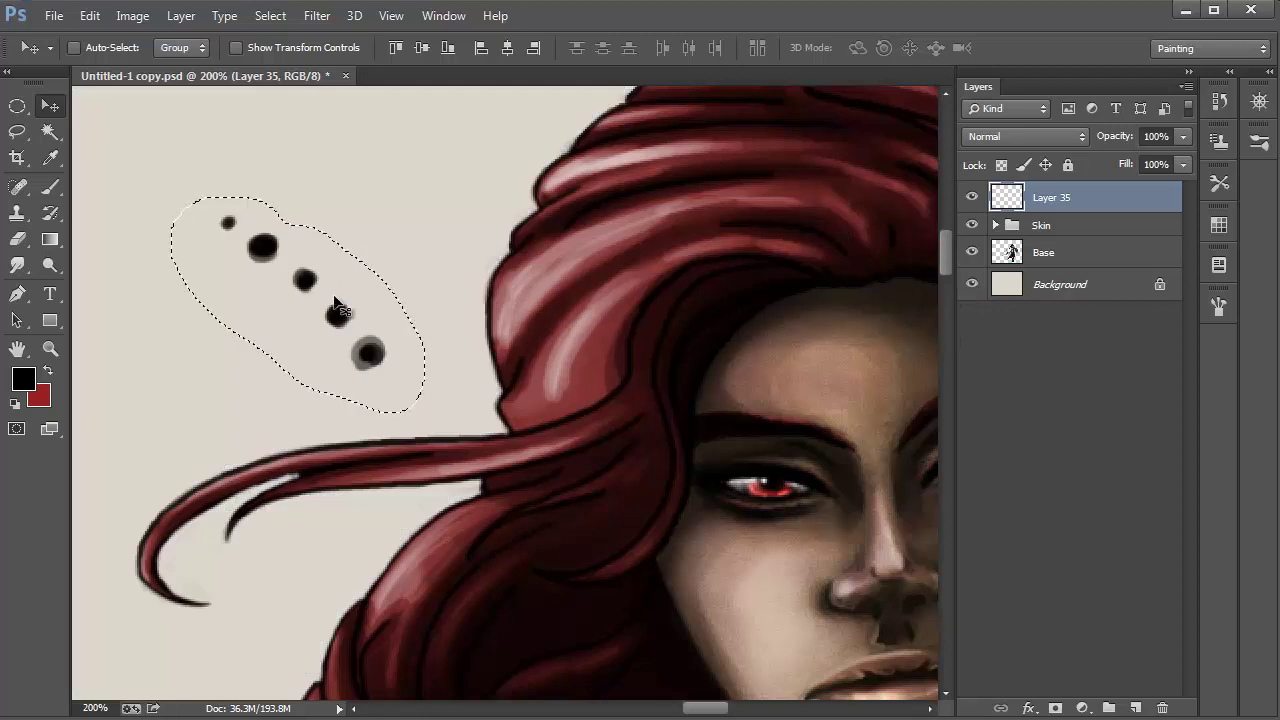
pyautogui.hotkey('ctrl', 'd')
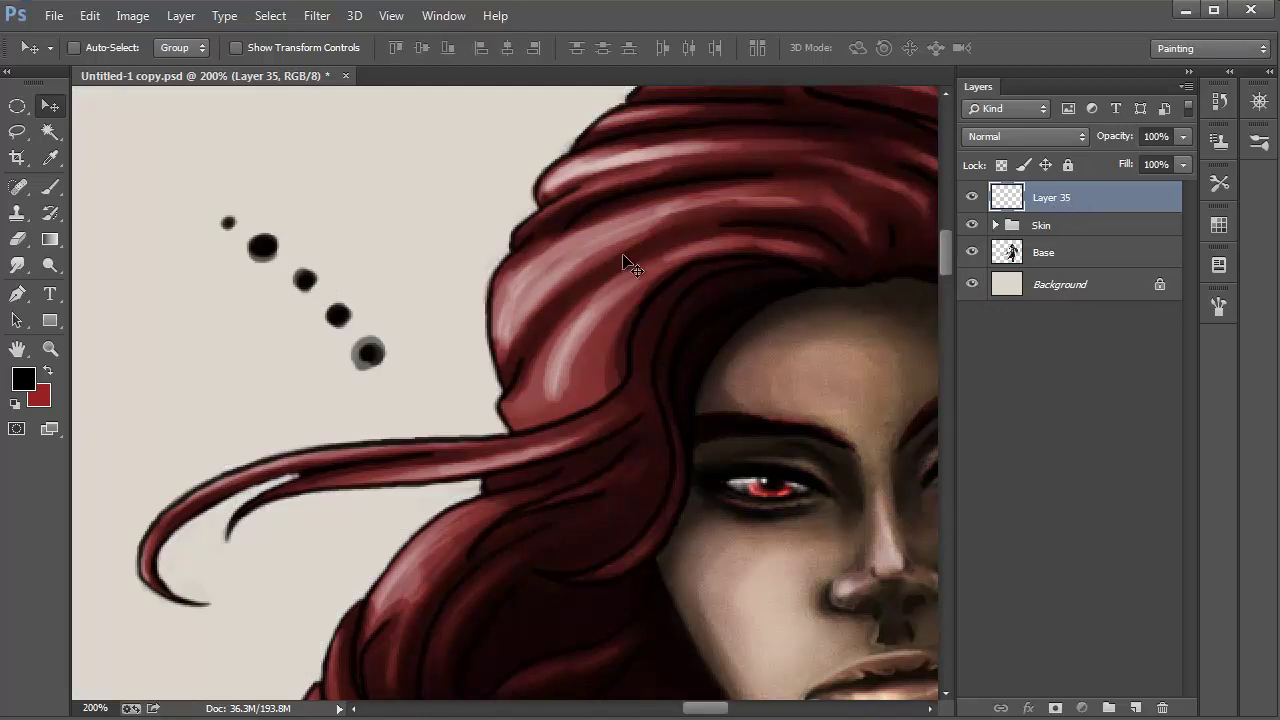
# - Choose the new 86 px dotted preset for the Brush tool
pyautogui.press('b')
pyautogui.rightClick(286, 188)
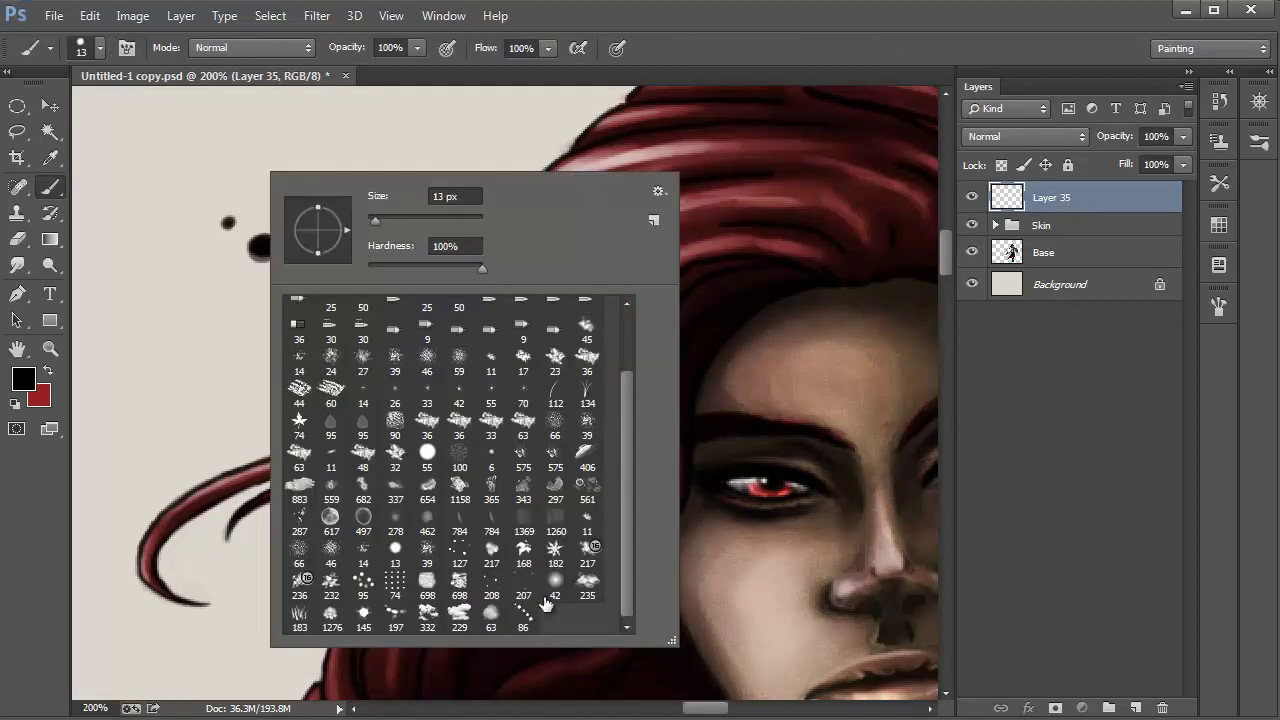
pyautogui.click(523, 617)
pyautogui.click(1092, 199)
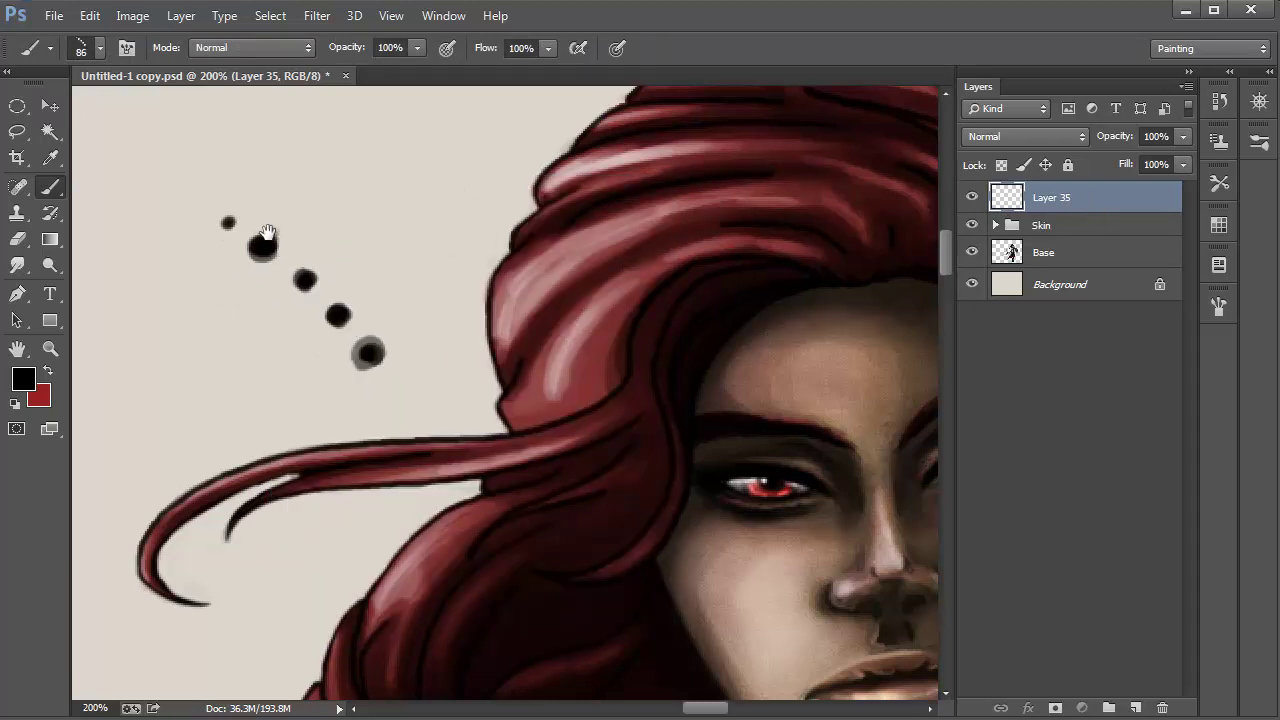
# - Try a sweeping stroke with the dotted brush on the empty background beside the hair and undo it
pyautogui.moveTo(267, 232); pyautogui.dragTo(558, 316)
pyautogui.moveTo(556, 232)
pyautogui.mouseDown()
pyautogui.moveTo(261, 437)
pyautogui.moveTo(245, 492)
pyautogui.moveTo(756, 224)
pyautogui.moveTo(453, 388)
pyautogui.mouseUp()
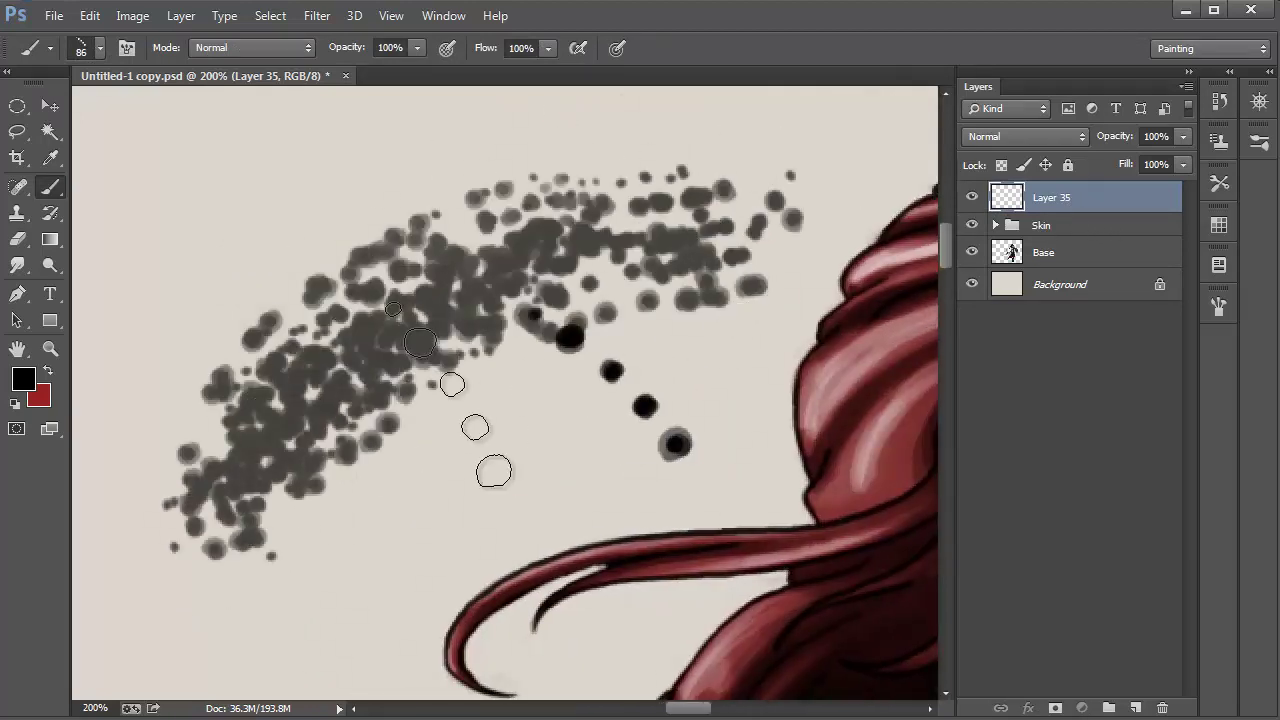
pyautogui.hotkey('ctrl', 'z')
pyautogui.rightClick(446, 252)
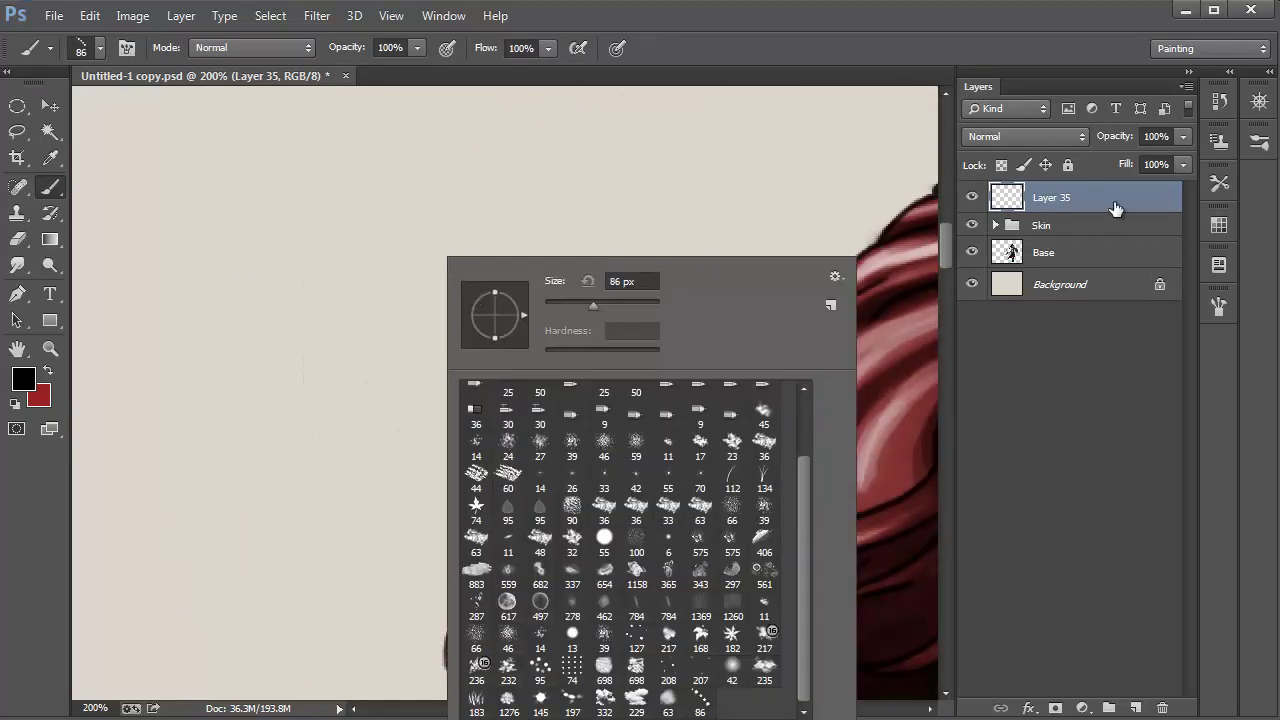
pyautogui.click(1115, 207)
# - Open the Shape Dynamics settings of the dotted brush
pyautogui.click(1212, 304)
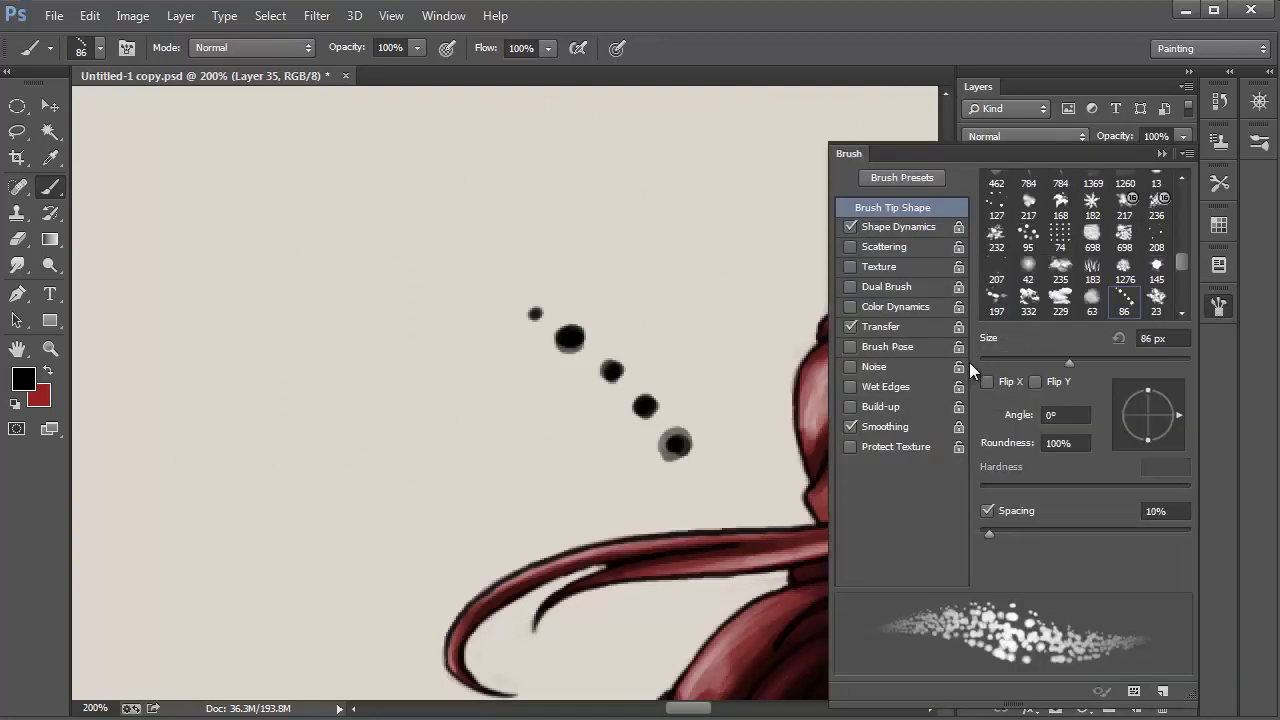
pyautogui.click(897, 228)
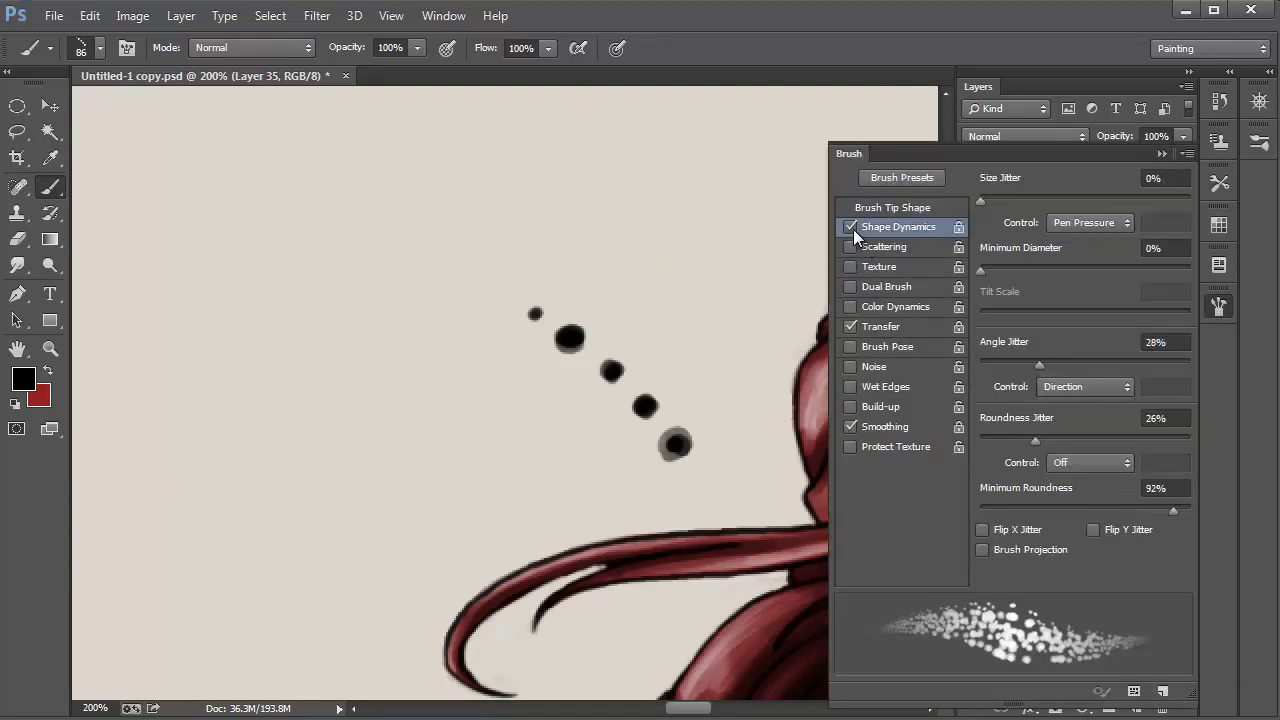
# - Test a stroke with Shape Dynamics disabled, undo it and enable Shape Dynamics again
pyautogui.click(851, 228)
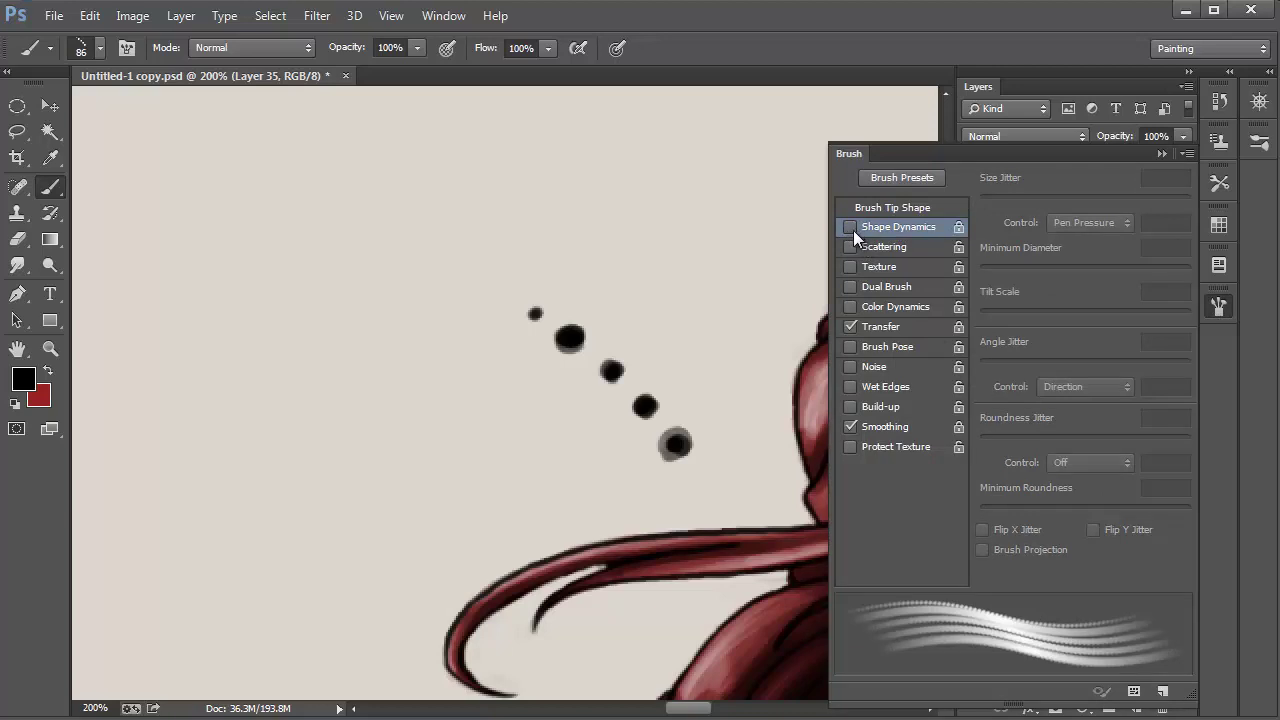
pyautogui.moveTo(632, 193)
pyautogui.mouseDown()
pyautogui.moveTo(280, 536)
pyautogui.moveTo(296, 464)
pyautogui.moveTo(529, 242)
pyautogui.moveTo(642, 205)
pyautogui.mouseUp()
pyautogui.hotkey('ctrl', 'z')
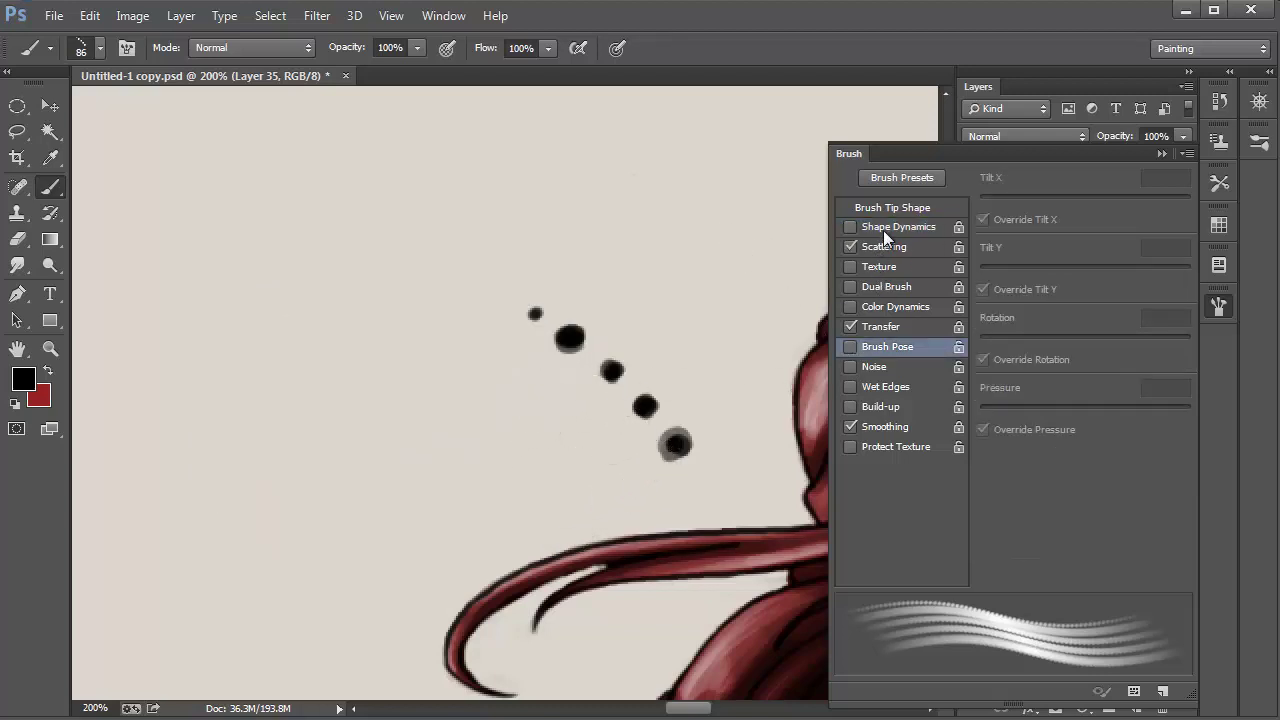
pyautogui.click(884, 228)
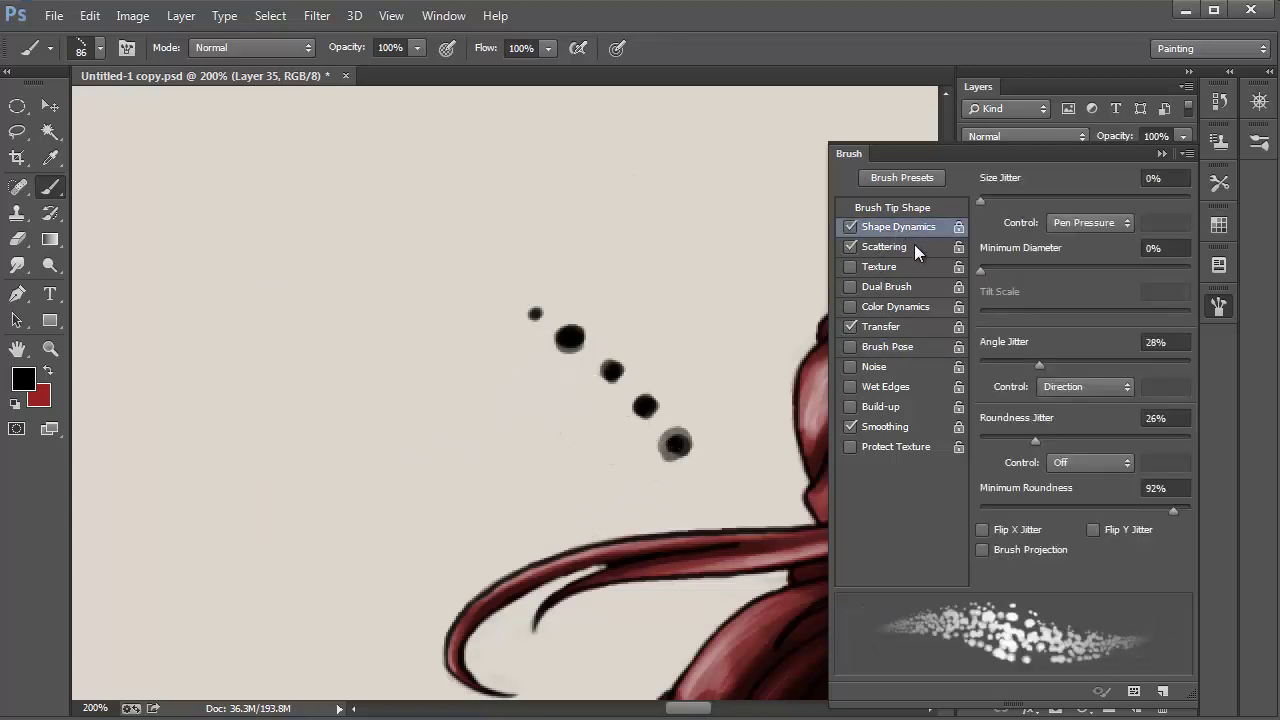
# - Set the brush's Angle Jitter and Roundness Jitter to 0% and its Minimum Diameter to 26%
pyautogui.moveTo(1031, 358); pyautogui.dragTo(949, 370)
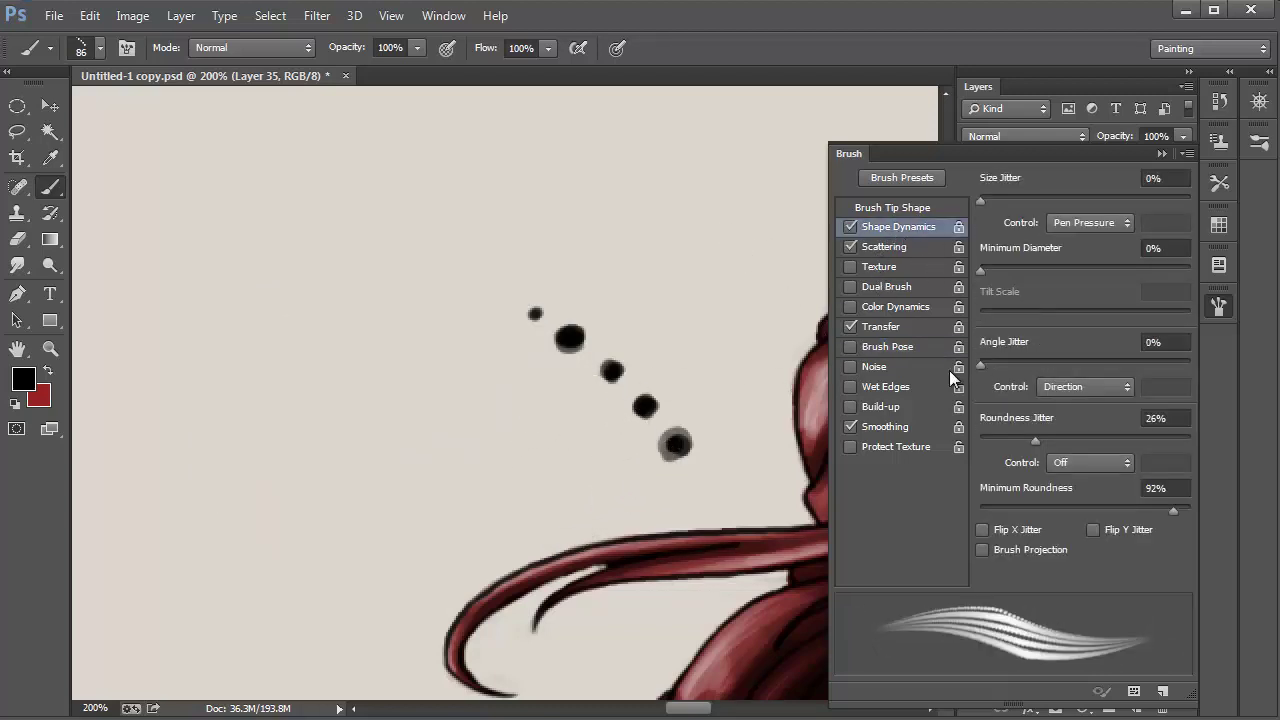
pyautogui.moveTo(1022, 440); pyautogui.dragTo(966, 446)
pyautogui.moveTo(1194, 440); pyautogui.dragTo(894, 480)
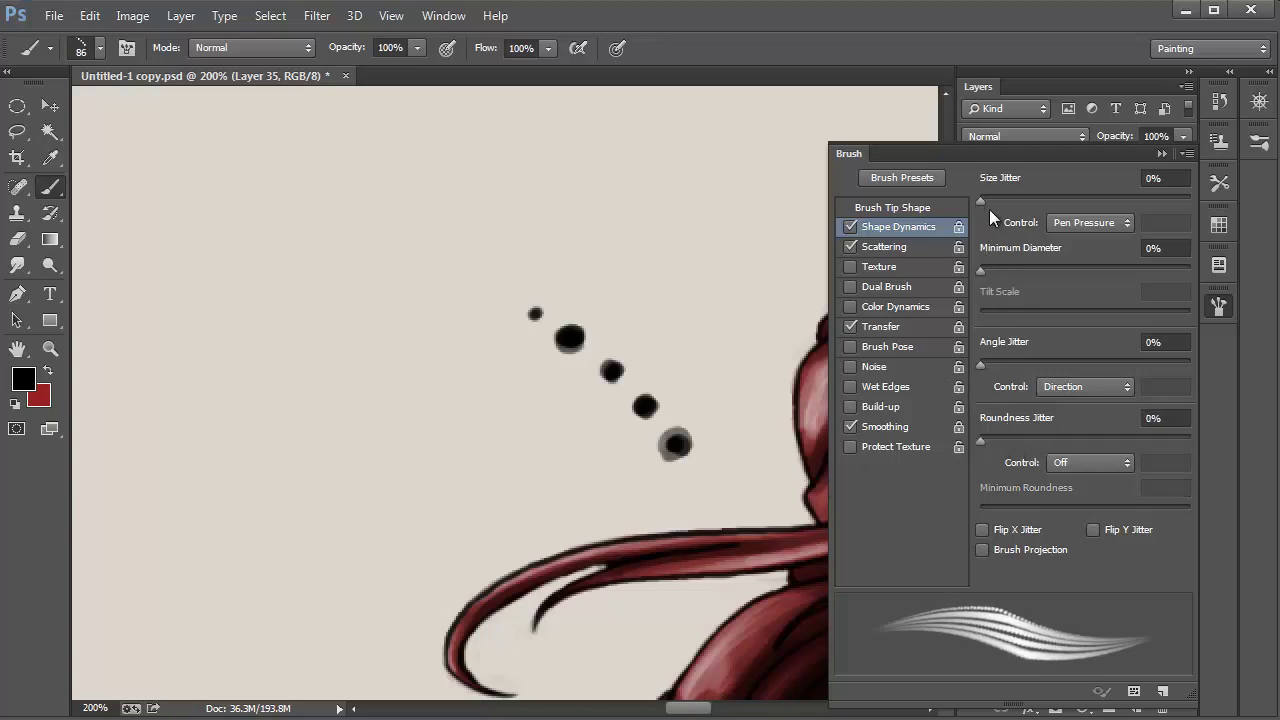
pyautogui.moveTo(981, 200)
pyautogui.mouseDown()
pyautogui.moveTo(1021, 199)
pyautogui.moveTo(971, 205)
pyautogui.mouseUp()
pyautogui.moveTo(981, 270); pyautogui.dragTo(1034, 270)
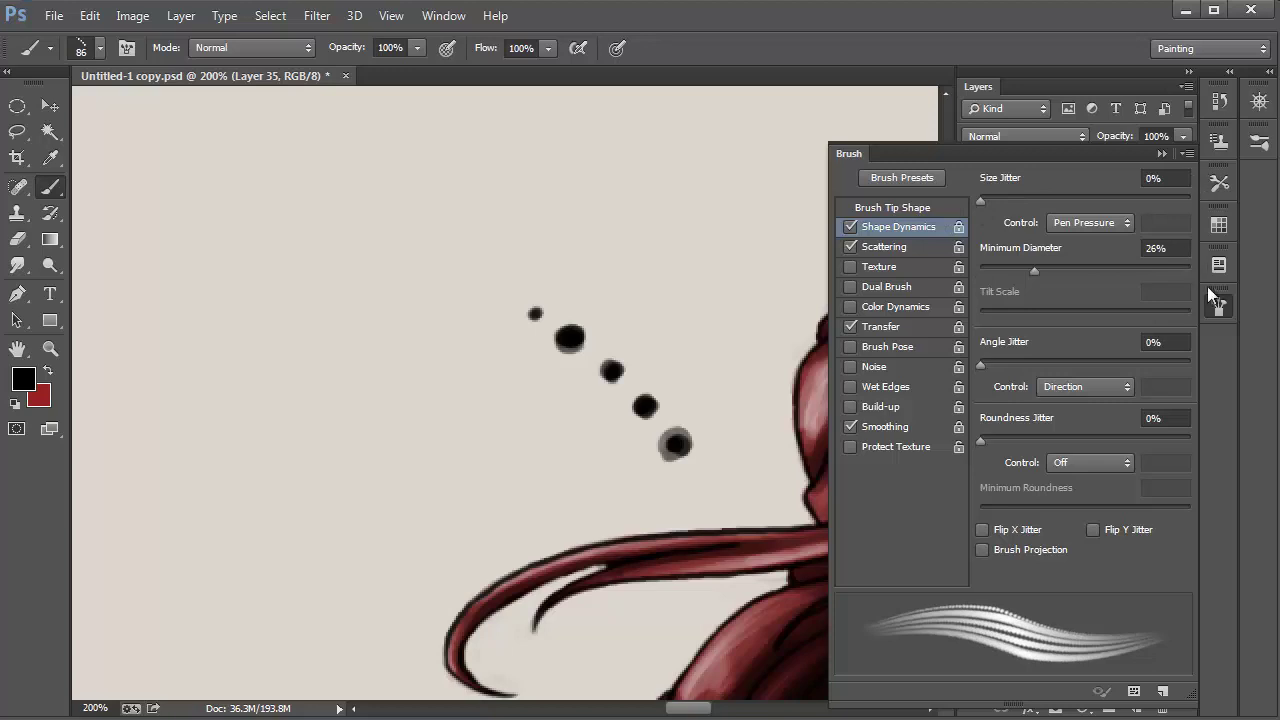
pyautogui.click(1216, 300)
# - Paint test strokes with the adjusted dotted brush on the empty background and undo them
pyautogui.moveTo(662, 288)
pyautogui.mouseDown()
pyautogui.moveTo(293, 540)
pyautogui.moveTo(420, 320)
pyautogui.mouseUp()
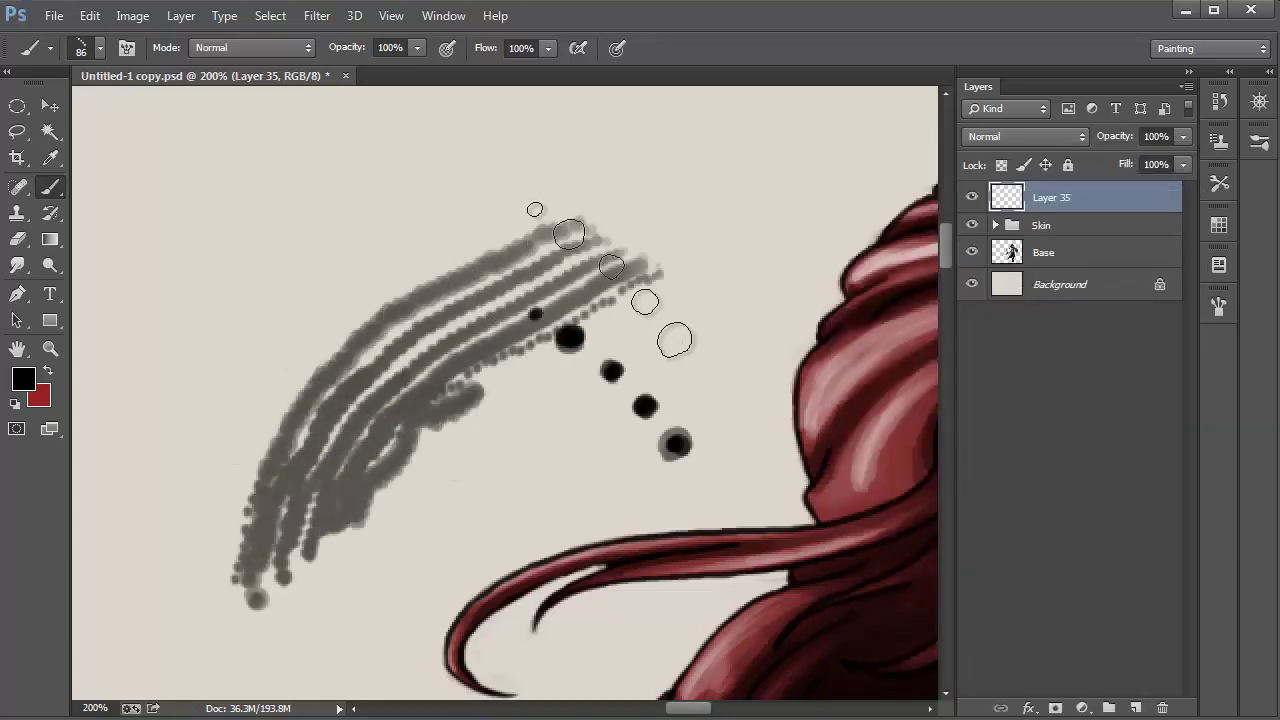
pyautogui.moveTo(610, 278); pyautogui.dragTo(706, 303)
pyautogui.hotkey('ctrl', 'z')
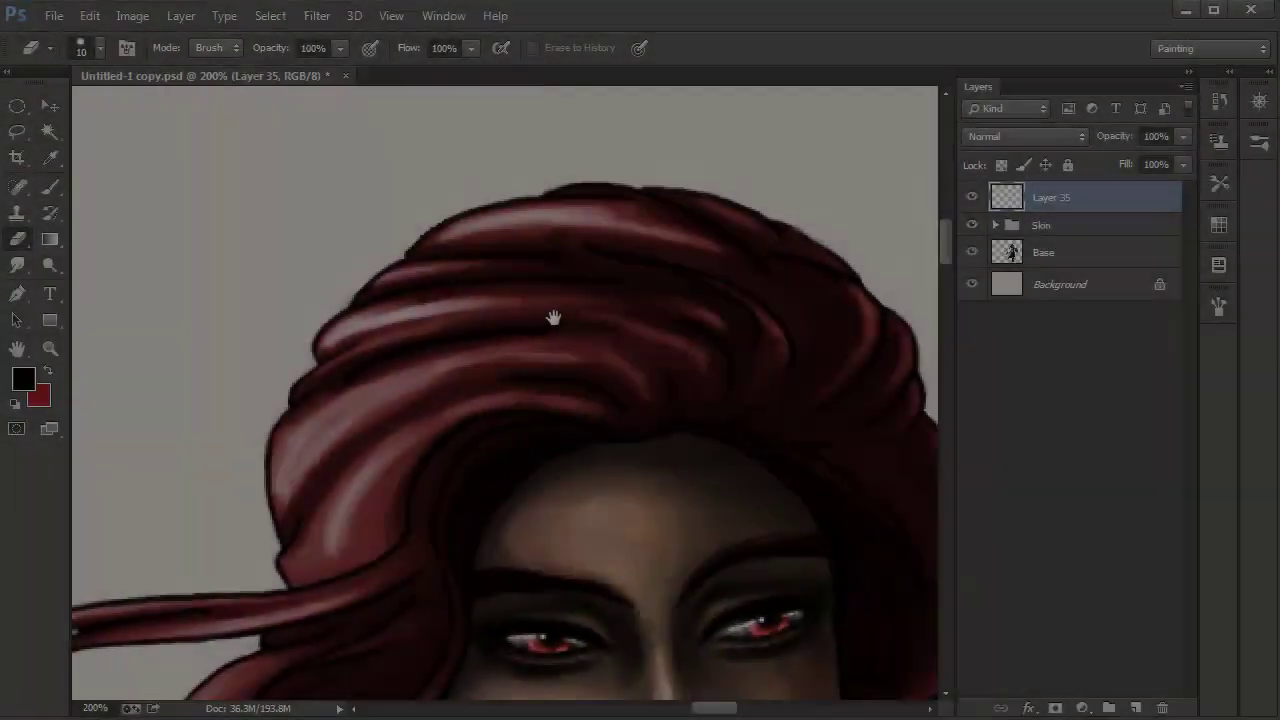
# - Set the eraser size to 4 px
pyautogui.rightClick(672, 261)
pyautogui.click(778, 282)
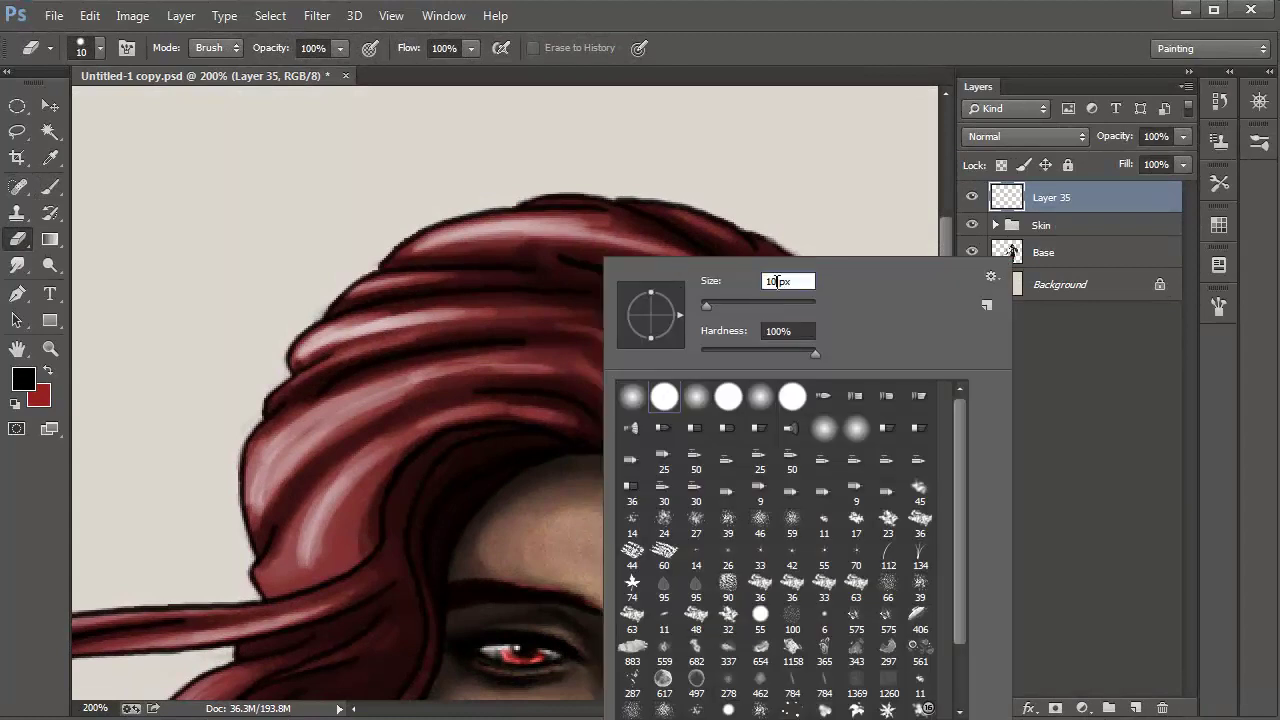
pyautogui.write('4')
pyautogui.press('Return')
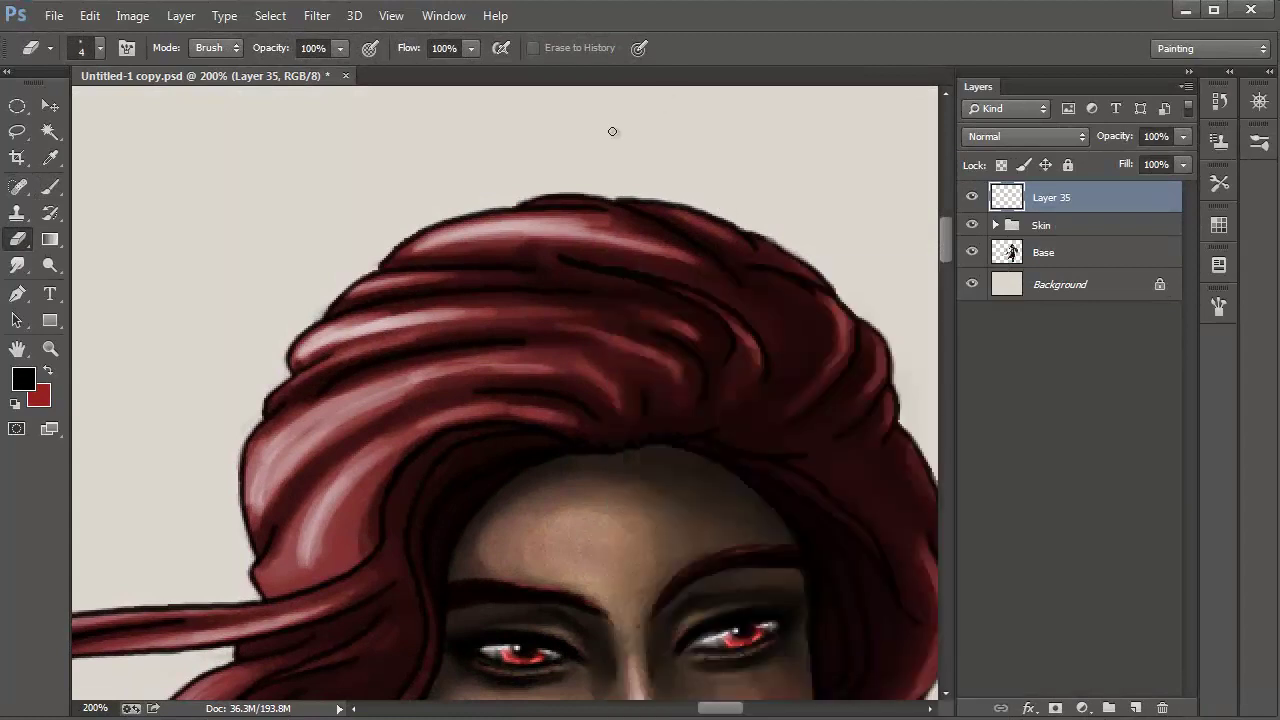
# - Give the eraser the custom dotted tip and reduce its size to 10 px
pyautogui.rightClick(455, 154)
pyautogui.scroll(-3, 817, 484)
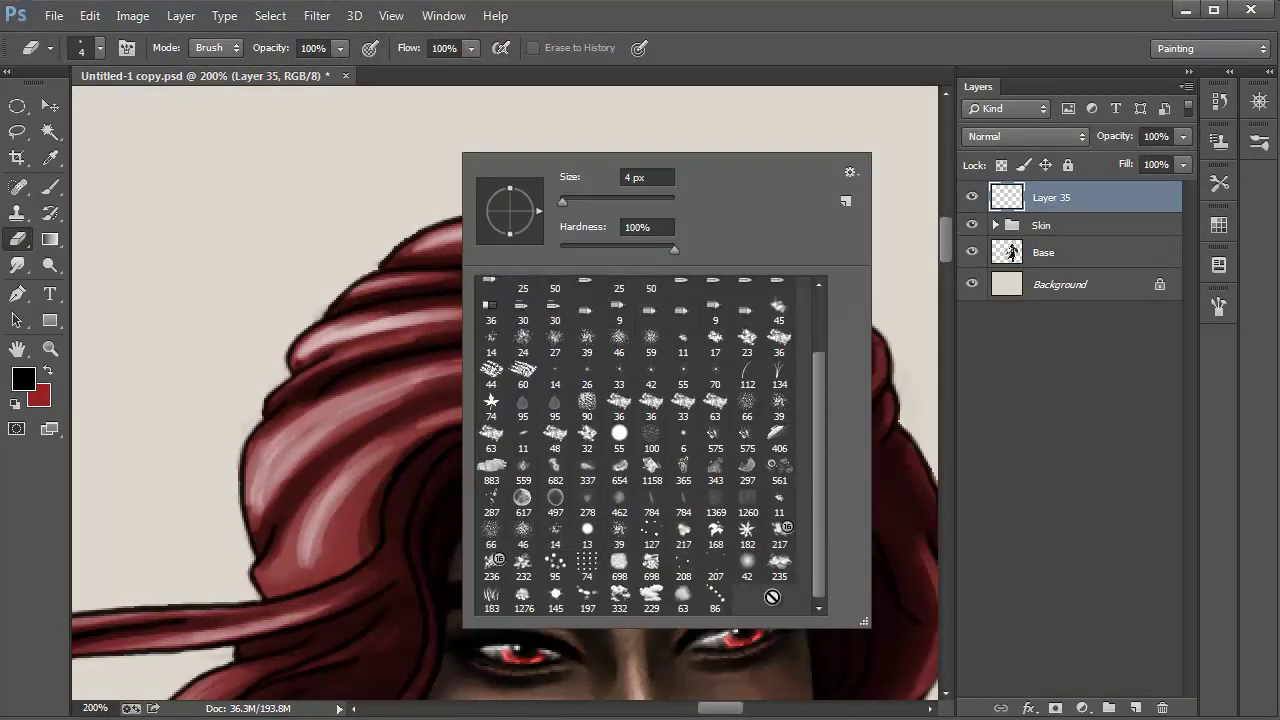
pyautogui.click(715, 600)
pyautogui.moveTo(592, 206); pyautogui.dragTo(565, 202)
pyautogui.click(1068, 202)
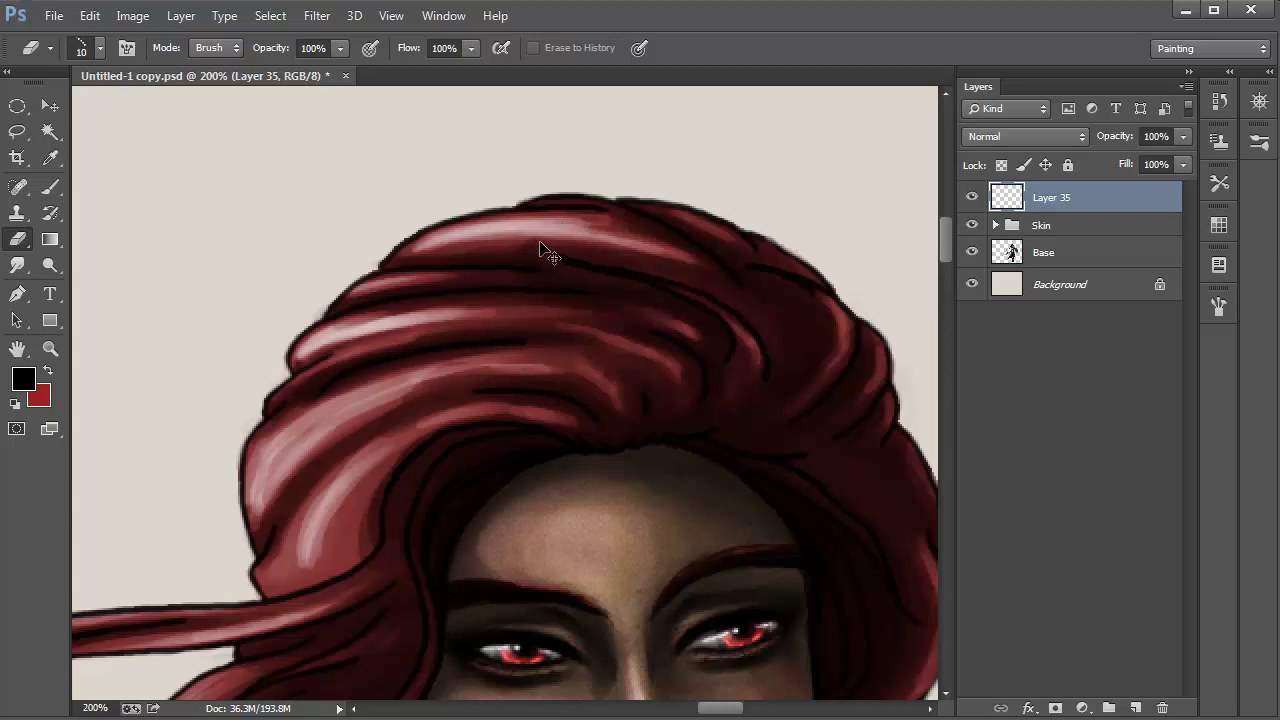
# - Switch back to the Brush tool and reduce the dotted tip's size to 12 px
pyautogui.press('b')
pyautogui.rightClick(480, 201)
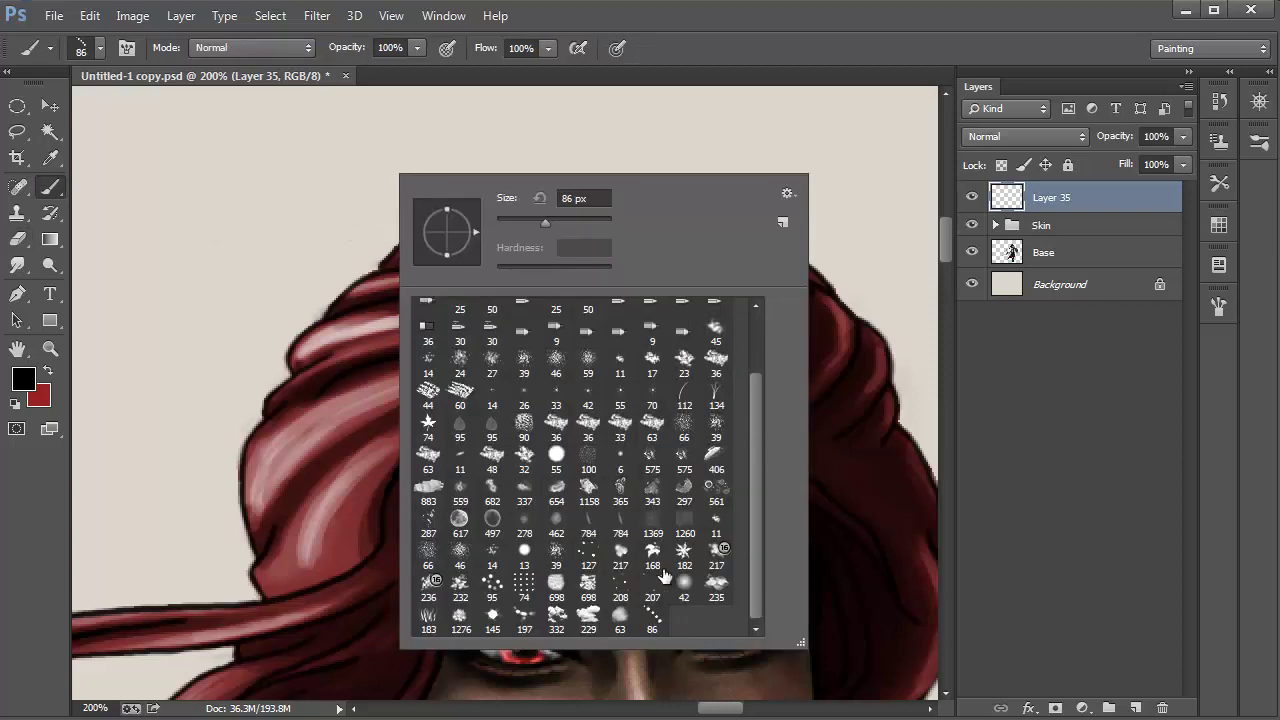
pyautogui.moveTo(535, 225); pyautogui.dragTo(505, 228)
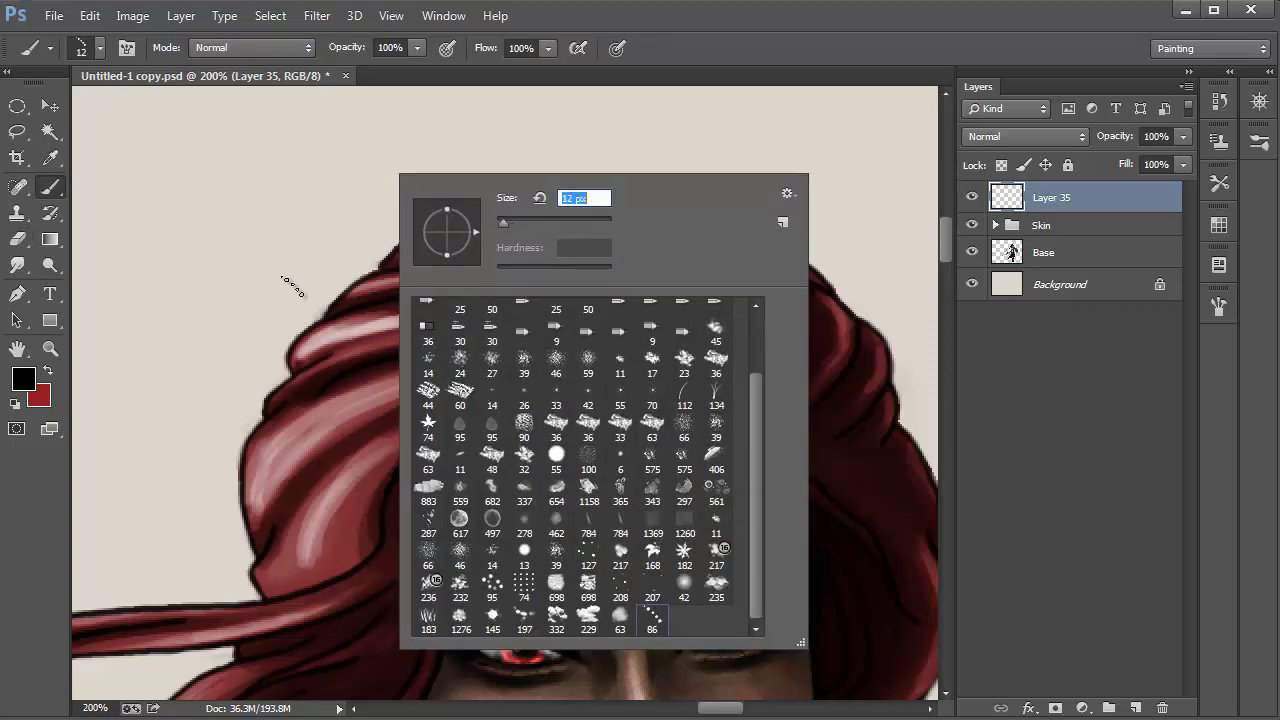
# - Try black dotted-brush strokes over the upper hair and its edge, and undo them
pyautogui.moveTo(293, 287)
pyautogui.mouseDown()
pyautogui.moveTo(636, 247)
pyautogui.moveTo(371, 391)
pyautogui.moveTo(362, 530)
pyautogui.mouseUp()
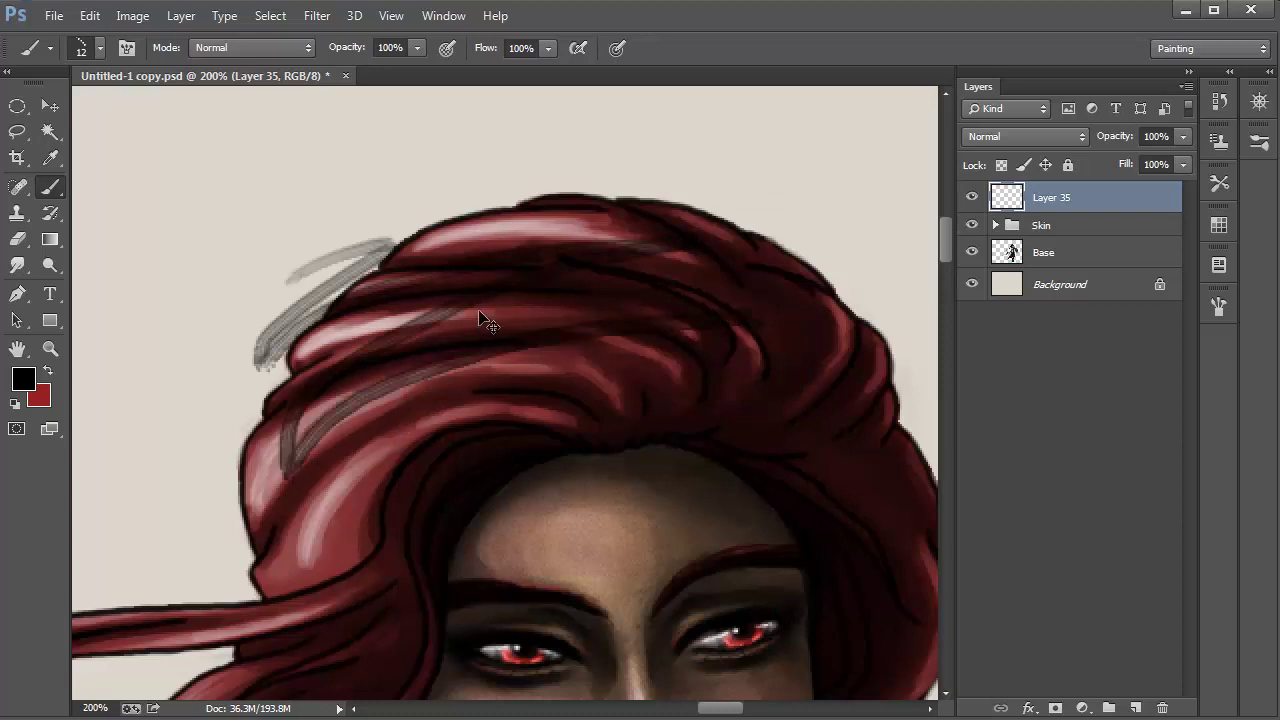
pyautogui.hotkey('ctrl', 'alt', 'z')
pyautogui.hotkey('ctrl', 'alt', 'z')
pyautogui.hotkey('ctrl', 'alt', 'z')
# - Paint black shadow strokes on Layer 35 along the inner hair framing the forehead
pyautogui.scroll(-3, 525, 295)
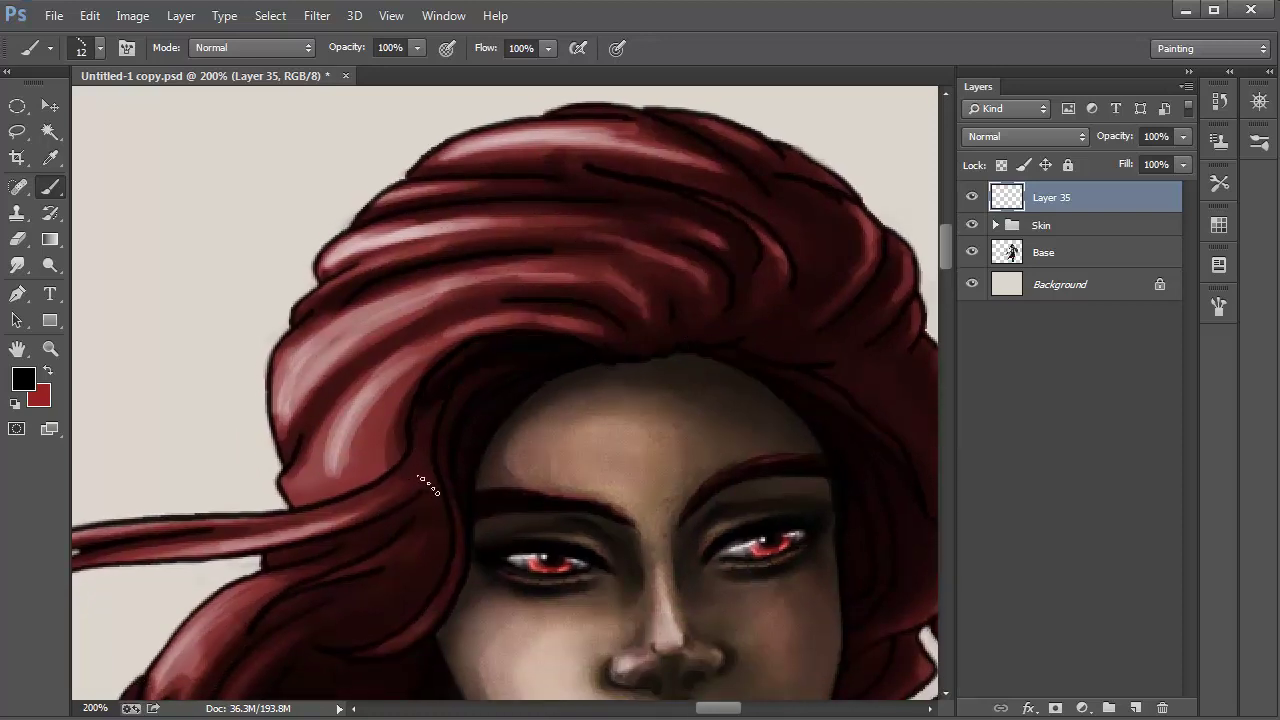
pyautogui.moveTo(404, 462)
pyautogui.mouseDown()
pyautogui.moveTo(514, 371)
pyautogui.moveTo(475, 367)
pyautogui.mouseUp()
pyautogui.moveTo(429, 412); pyautogui.dragTo(424, 486)
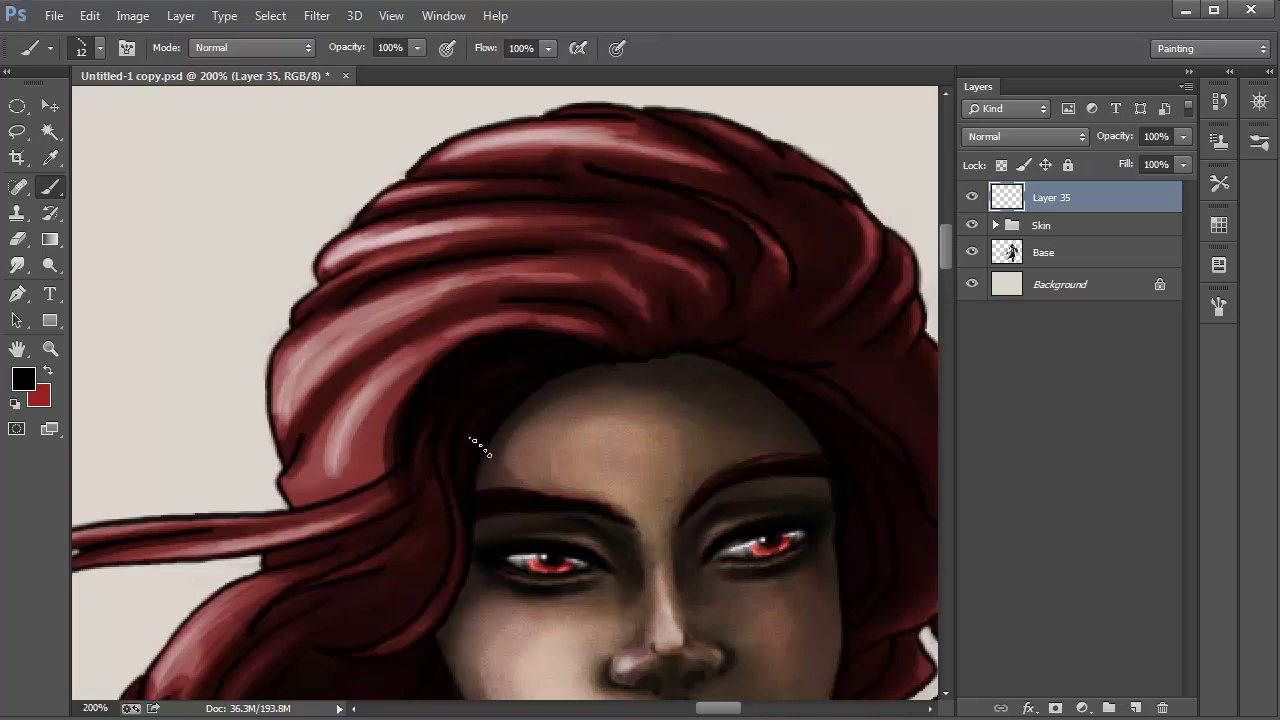
pyautogui.moveTo(484, 458); pyautogui.dragTo(591, 377)
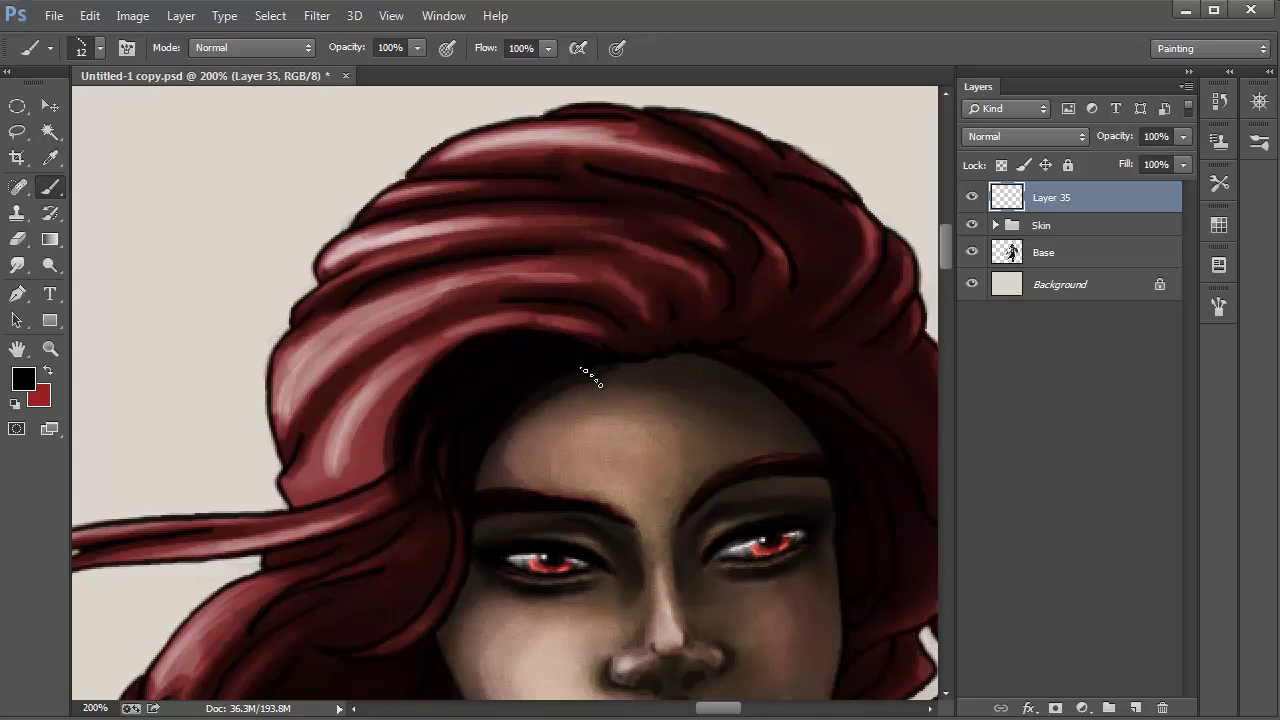
pyautogui.moveTo(530, 425); pyautogui.dragTo(505, 450)
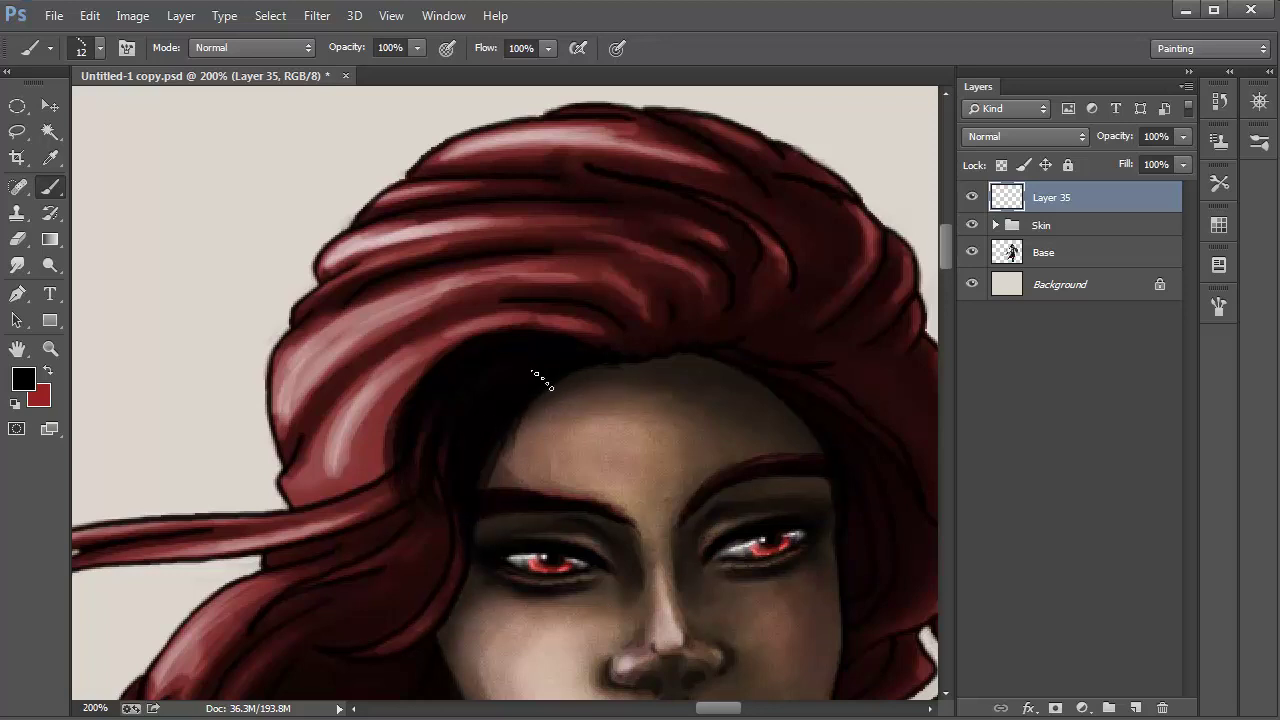
# - Paint black shadow strokes around the base of the loose strand and in the hair beneath it
pyautogui.moveTo(415, 512)
pyautogui.mouseDown()
pyautogui.moveTo(620, 345)
pyautogui.moveTo(443, 451)
pyautogui.moveTo(388, 510)
pyautogui.mouseUp()
pyautogui.moveTo(551, 403); pyautogui.dragTo(420, 522)
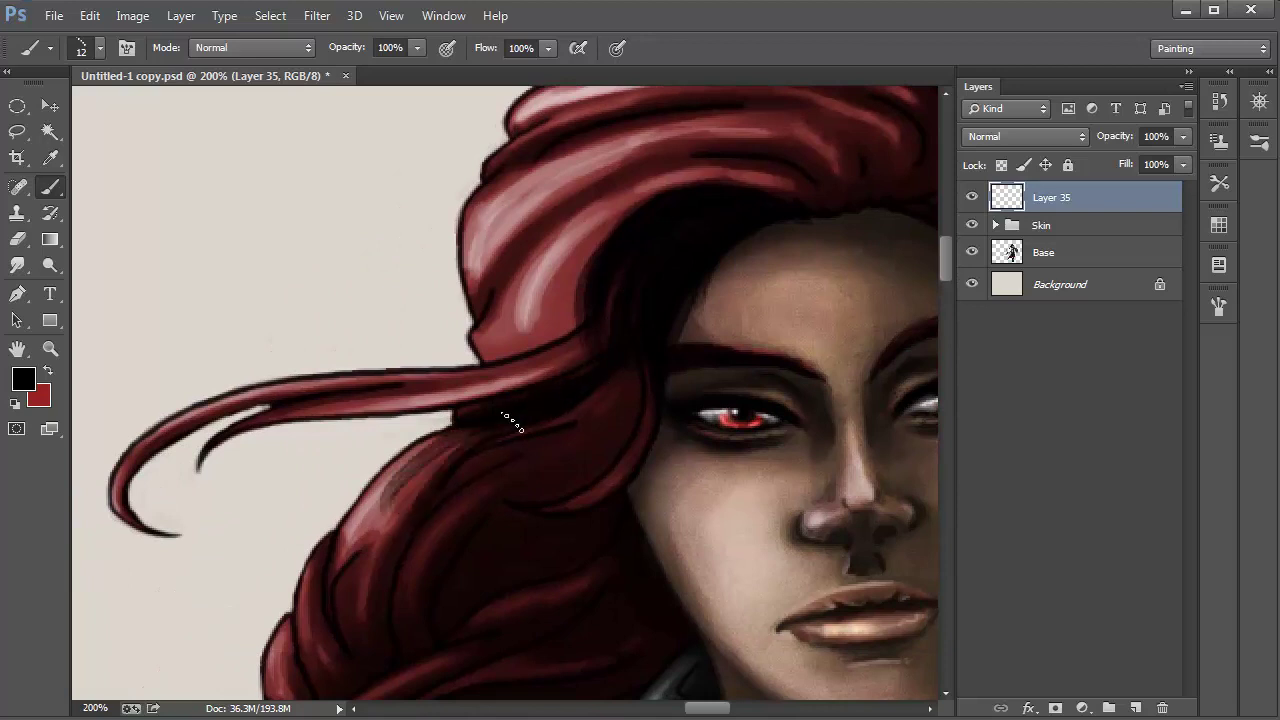
pyautogui.moveTo(503, 416); pyautogui.dragTo(438, 452)
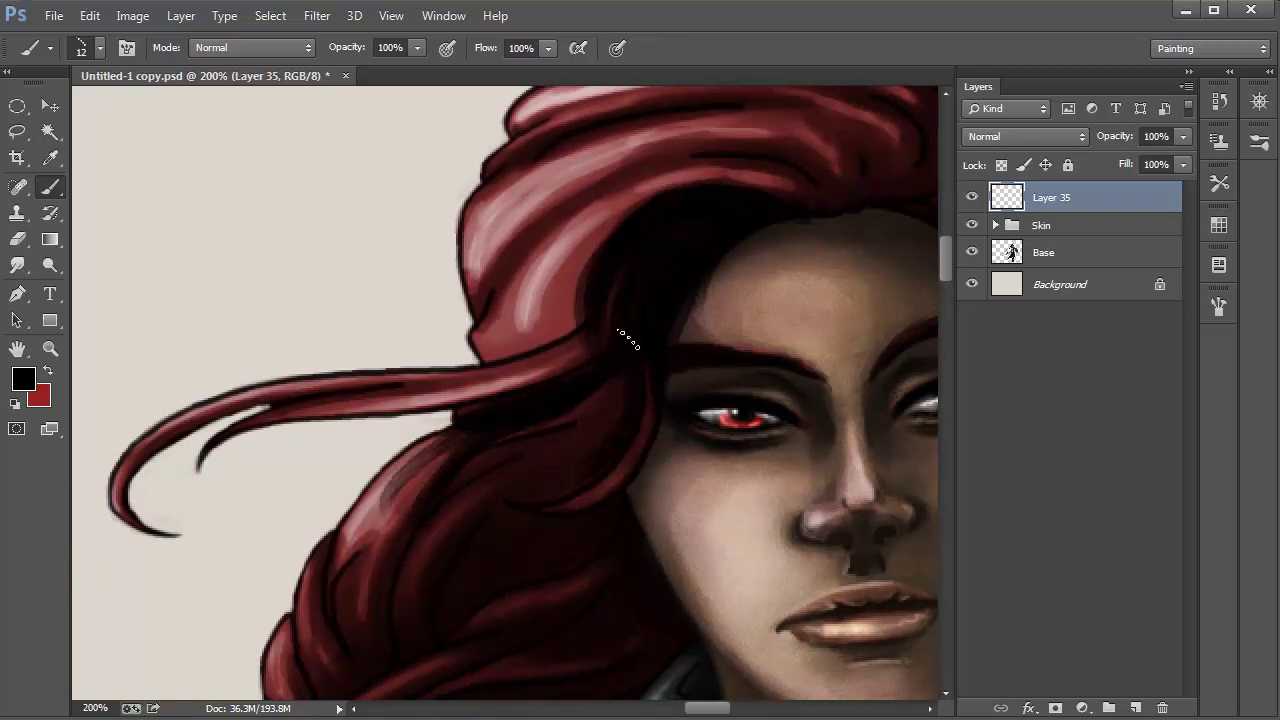
# - Paint black shadow strokes on Layer 35 through the hair beside the cheek and down to the start of the braid
pyautogui.moveTo(602, 425)
pyautogui.mouseDown()
pyautogui.moveTo(490, 481)
pyautogui.moveTo(422, 552)
pyautogui.mouseUp()
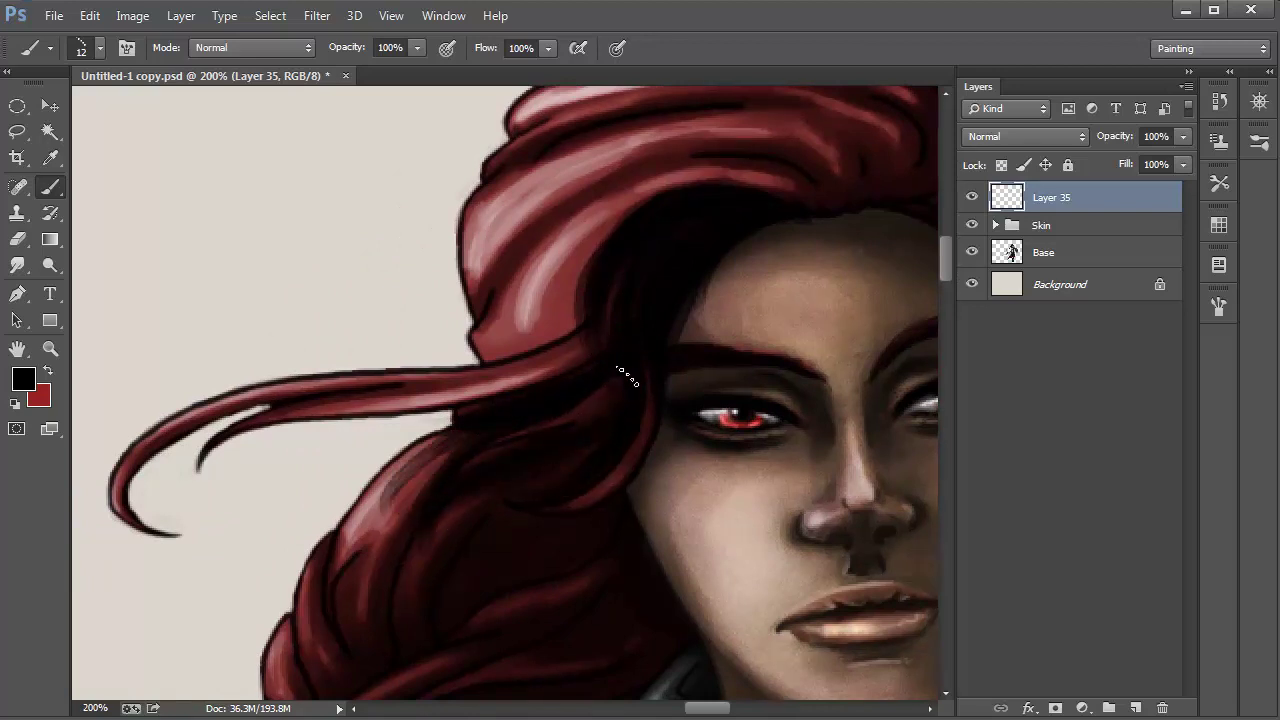
pyautogui.moveTo(495, 566); pyautogui.dragTo(516, 338)
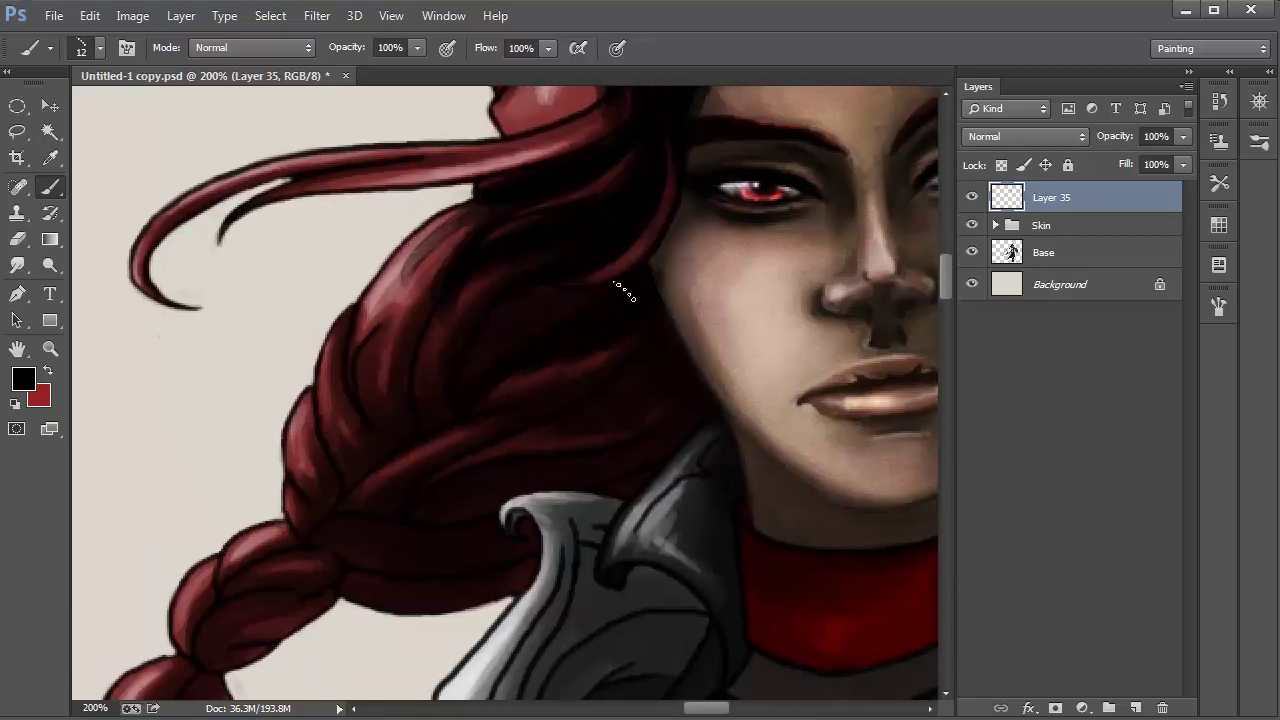
pyautogui.moveTo(427, 453)
pyautogui.mouseDown()
pyautogui.moveTo(460, 296)
pyautogui.moveTo(395, 400)
pyautogui.moveTo(395, 434)
pyautogui.moveTo(451, 258)
pyautogui.moveTo(410, 448)
pyautogui.moveTo(399, 339)
pyautogui.mouseUp()
pyautogui.moveTo(372, 460); pyautogui.dragTo(404, 450)
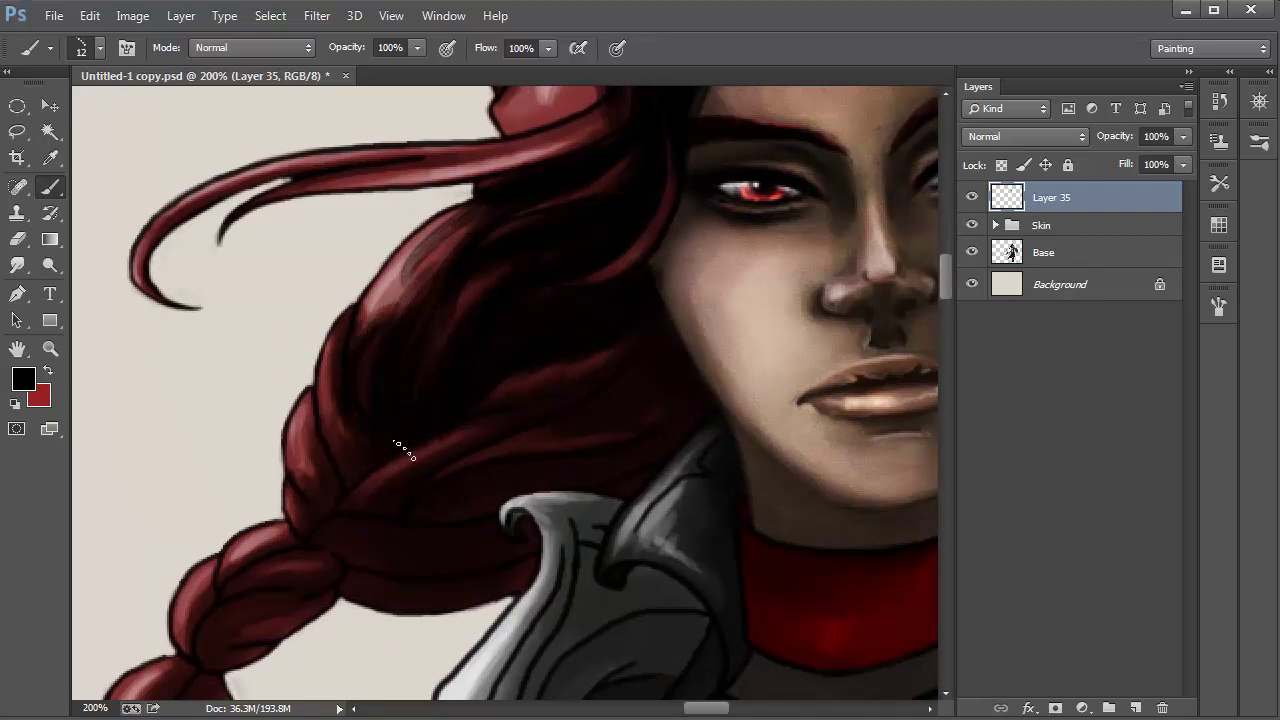
pyautogui.moveTo(335, 395)
pyautogui.mouseDown()
pyautogui.moveTo(326, 499)
pyautogui.moveTo(307, 430)
pyautogui.moveTo(341, 514)
pyautogui.moveTo(343, 452)
pyautogui.moveTo(307, 478)
pyautogui.moveTo(298, 538)
pyautogui.mouseUp()
pyautogui.moveTo(524, 406); pyautogui.dragTo(327, 525)
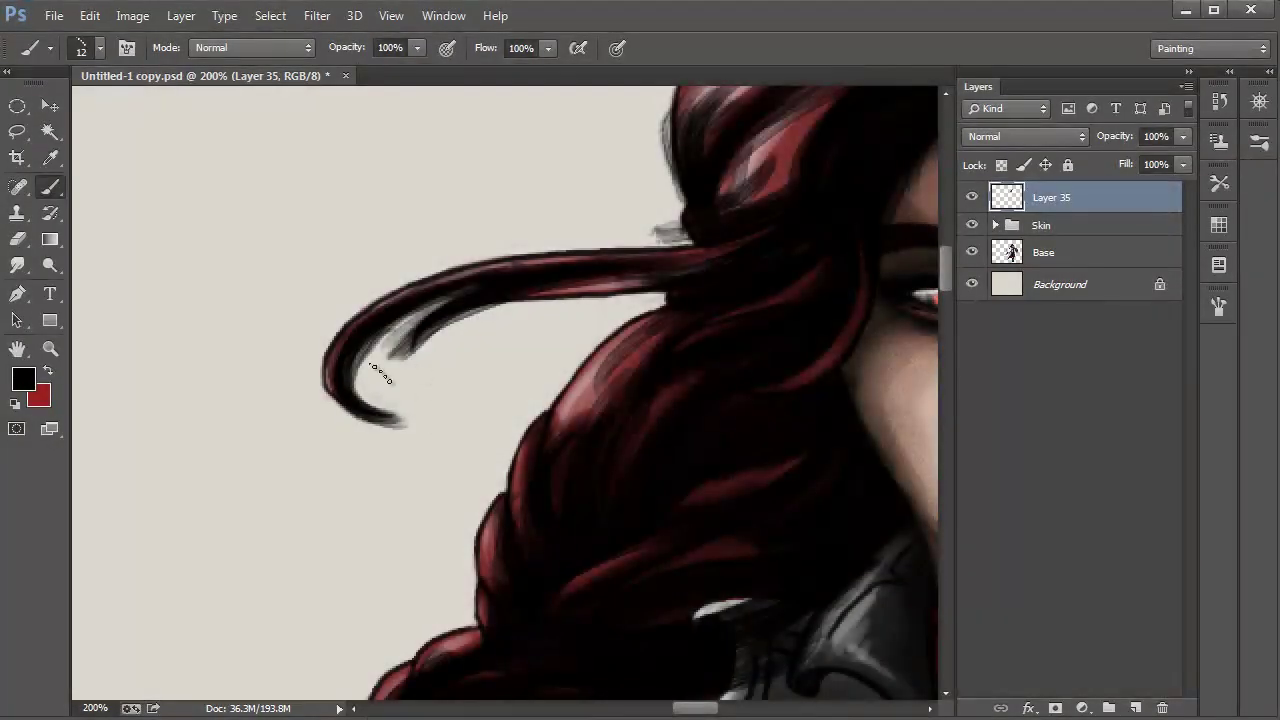
# - Erase the black overspill around the loose strand's tip and underside with the dotted eraser
pyautogui.press('e')
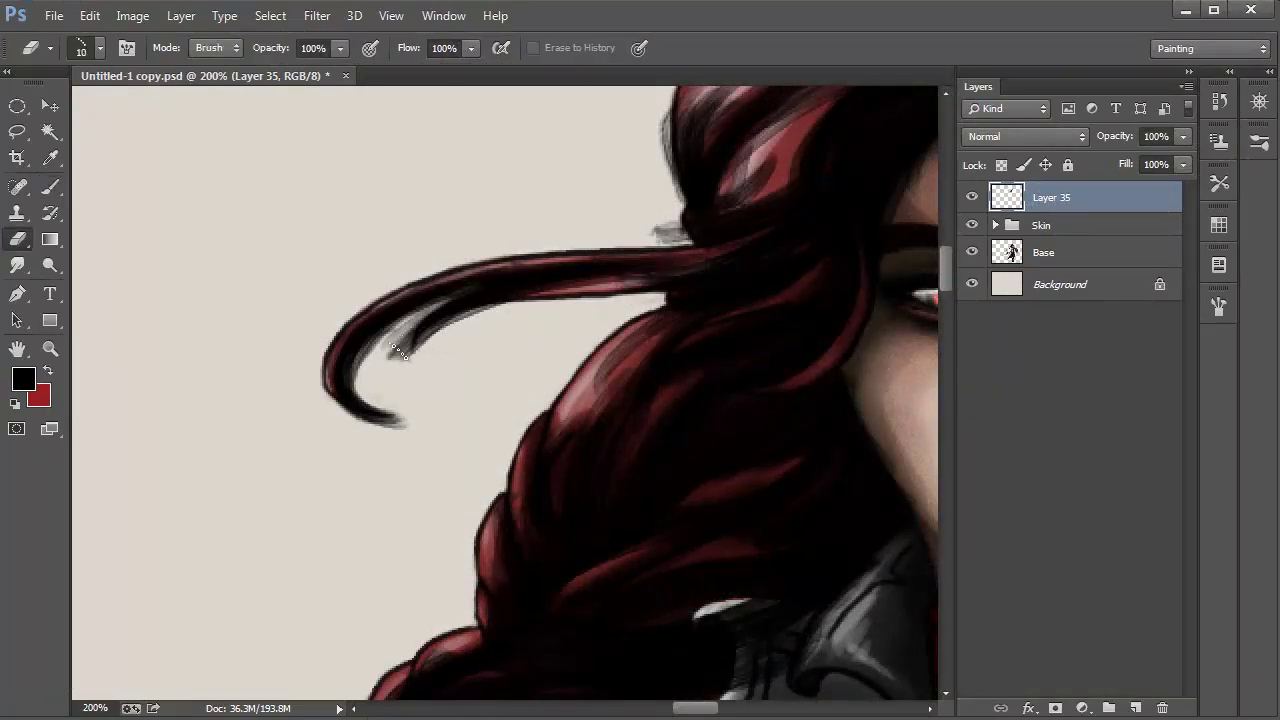
pyautogui.moveTo(400, 352)
pyautogui.mouseDown()
pyautogui.moveTo(383, 395)
pyautogui.moveTo(398, 412)
pyautogui.mouseUp()
pyautogui.moveTo(454, 338); pyautogui.dragTo(410, 354)
pyautogui.moveTo(480, 314); pyautogui.dragTo(422, 345)
pyautogui.moveTo(545, 328)
pyautogui.mouseDown()
pyautogui.moveTo(440, 330)
pyautogui.moveTo(480, 300)
pyautogui.moveTo(563, 280)
pyautogui.mouseUp()
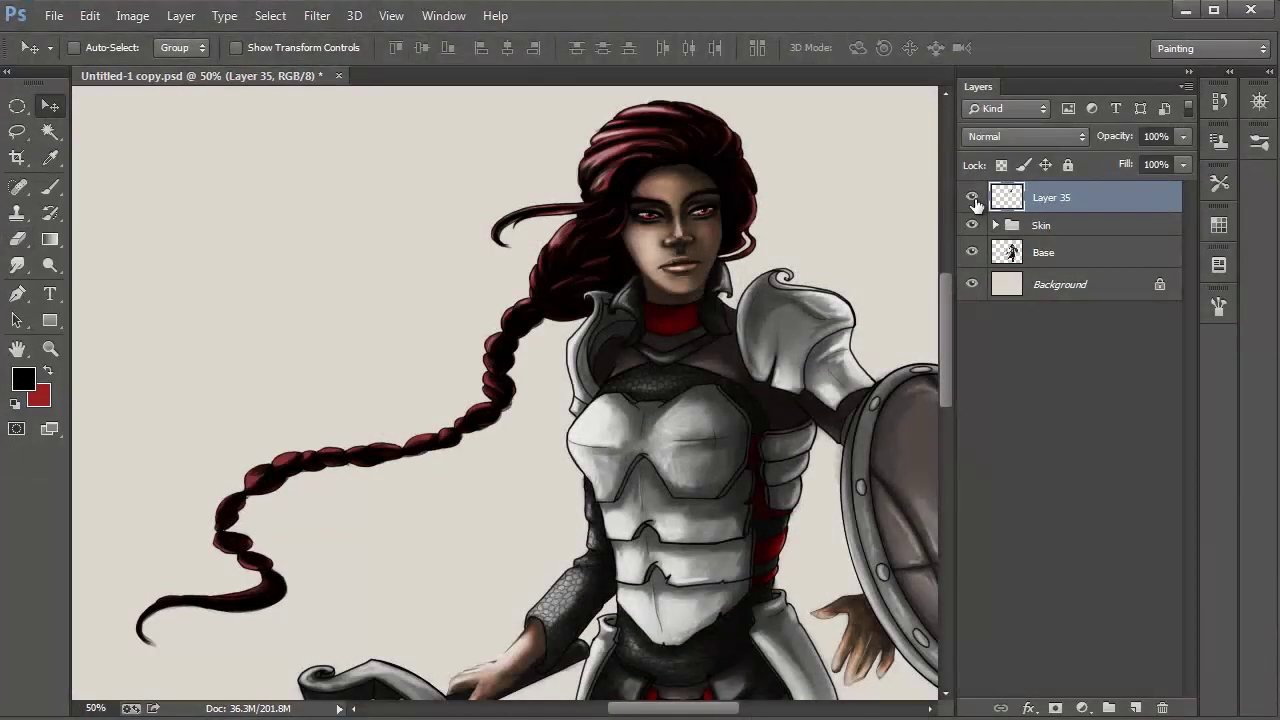
# - Compare the whole hair with Layer 35's shadows hidden and shown
pyautogui.click(973, 200)
pyautogui.click(973, 200)
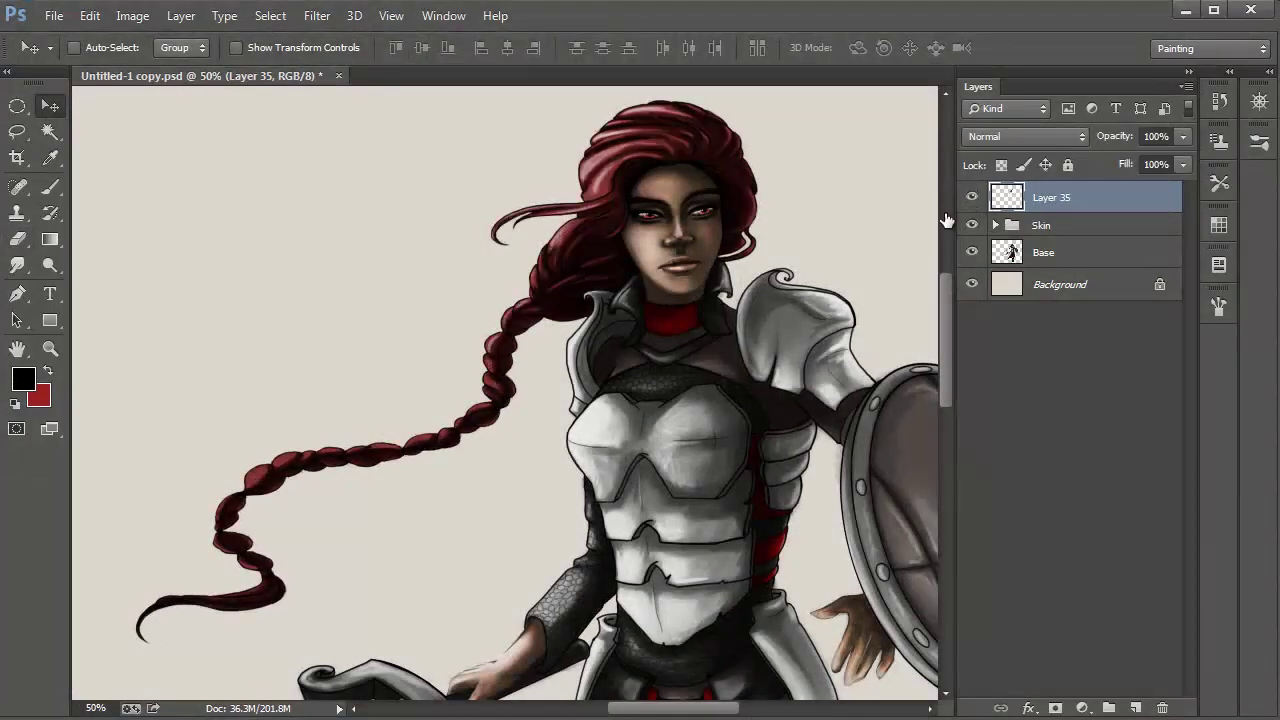
pyautogui.moveTo(777, 296); pyautogui.dragTo(812, 290)
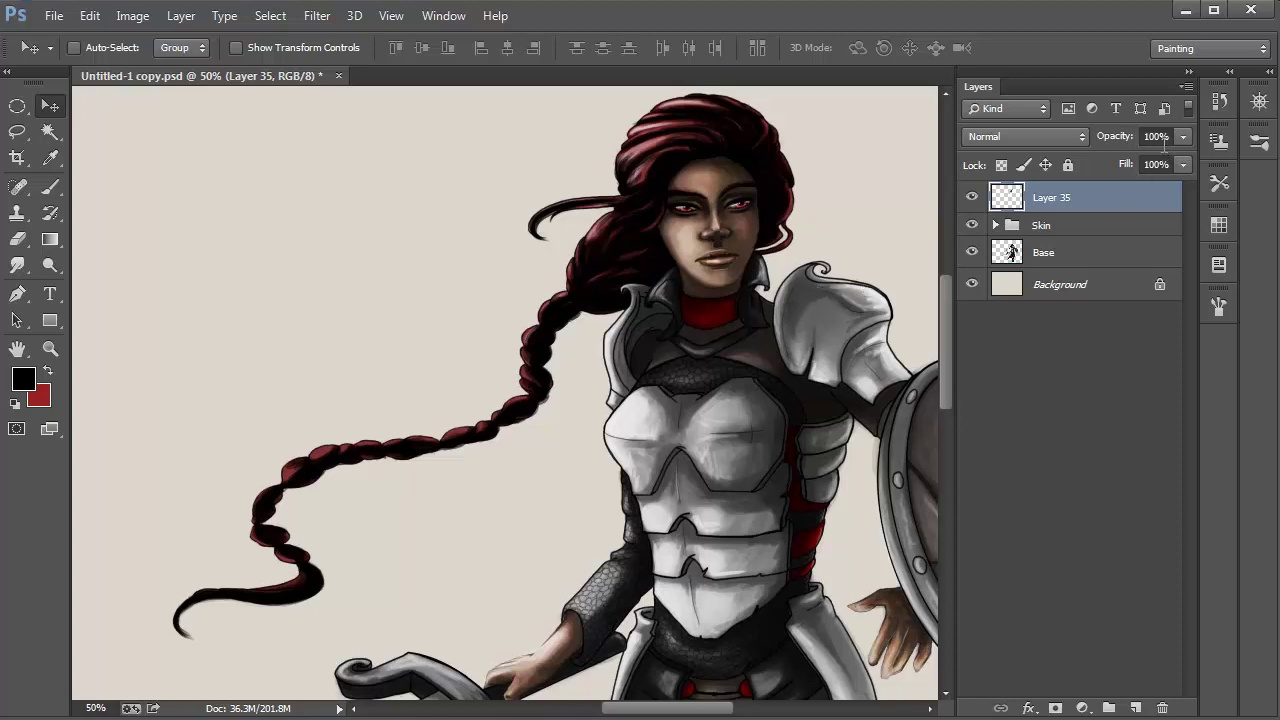
# - Reduce Layer 35's opacity to 66% and check the hair with the layer hidden and shown
pyautogui.click(1183, 136)
pyautogui.moveTo(1160, 160)
pyautogui.mouseDown()
pyautogui.moveTo(1126, 160)
pyautogui.moveTo(1145, 157)
pyautogui.mouseUp()
pyautogui.click(974, 198)
pyautogui.click(975, 199)
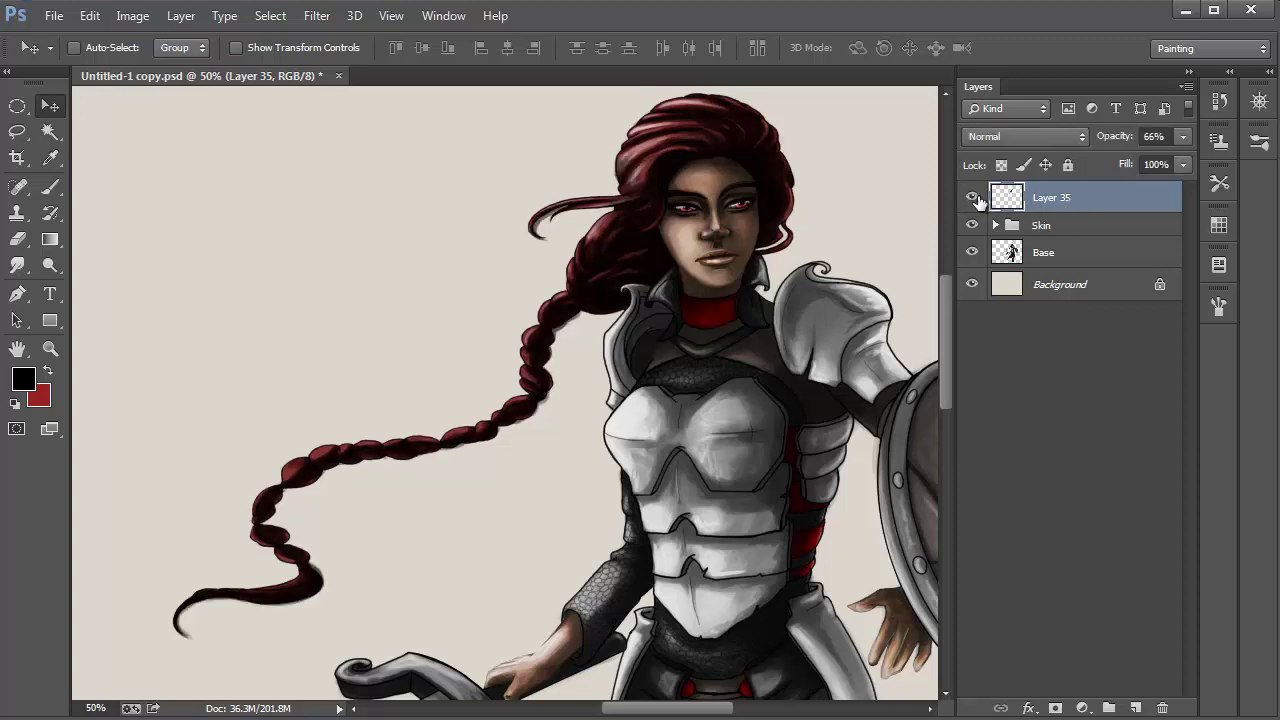
pyautogui.click(975, 199)
pyautogui.click(975, 199)
# - Erase the shadow overspill along the outer edges of the braid with the dotted eraser
pyautogui.press('z')
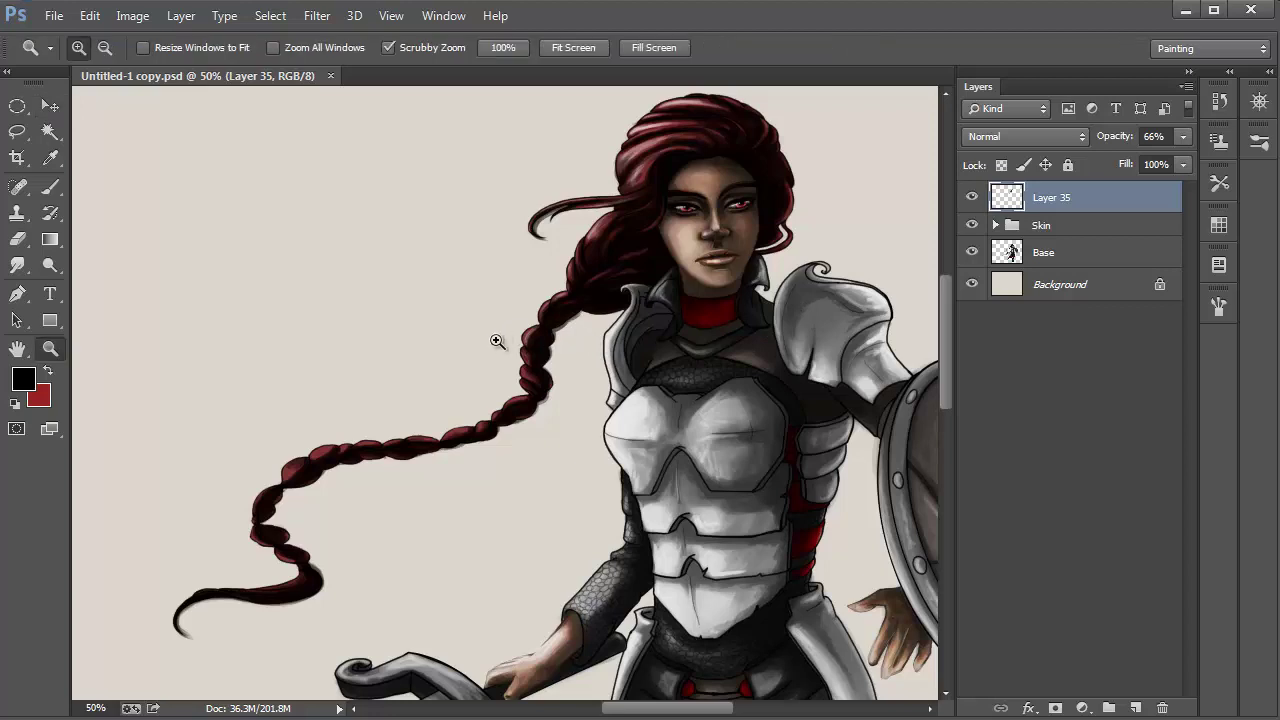
pyautogui.click(576, 360)
pyautogui.click(576, 360)
pyautogui.click(576, 360)
pyautogui.press('b')
pyautogui.press('e')
pyautogui.moveTo(590, 190)
pyautogui.mouseDown()
pyautogui.moveTo(496, 285)
pyautogui.moveTo(466, 372)
pyautogui.mouseUp()
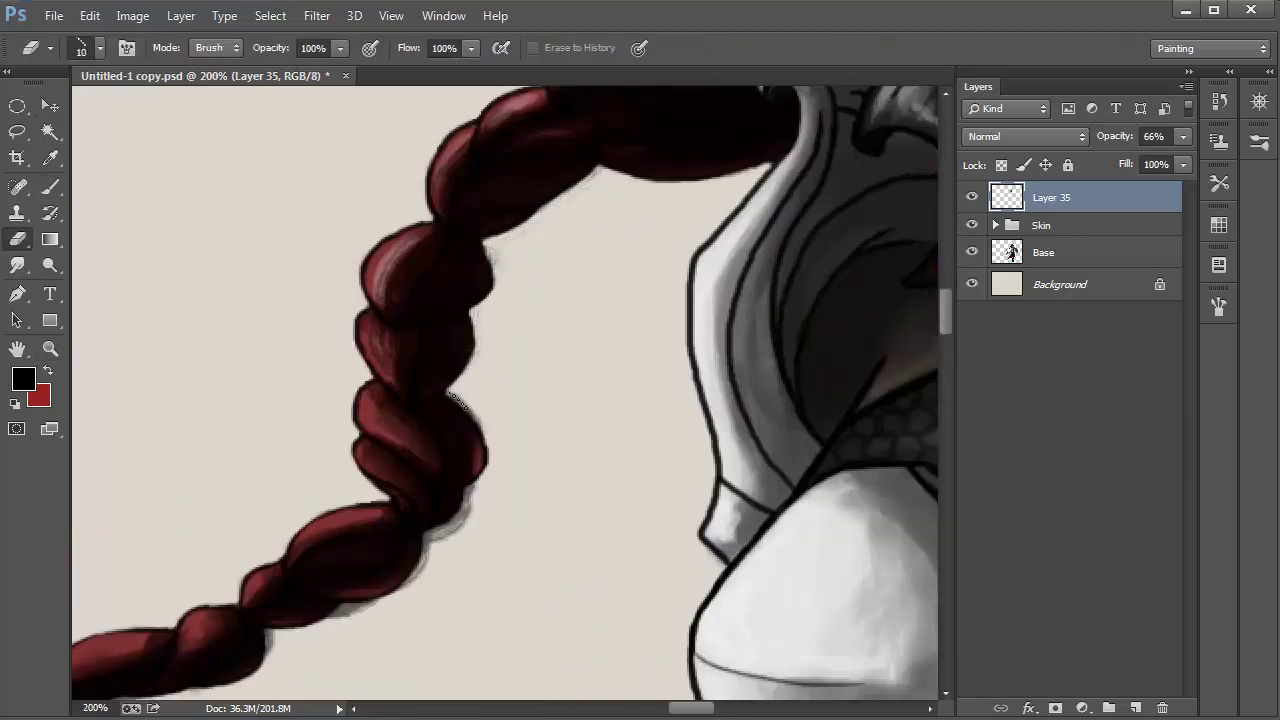
pyautogui.moveTo(455, 525)
pyautogui.mouseDown()
pyautogui.moveTo(590, 373)
pyautogui.moveTo(411, 492)
pyautogui.mouseUp()
pyautogui.moveTo(354, 579); pyautogui.dragTo(745, 345)
pyautogui.moveTo(540, 347); pyautogui.dragTo(640, 324)
pyautogui.moveTo(190, 415)
pyautogui.mouseDown()
pyautogui.moveTo(564, 318)
pyautogui.moveTo(478, 335)
pyautogui.mouseUp()
pyautogui.moveTo(331, 393); pyautogui.dragTo(408, 245)
pyautogui.moveTo(408, 242); pyautogui.dragTo(313, 378)
# - Swap the brush colours and set the foreground colour to a brighter red, #e72020
pyautogui.hotkey('ctrl', '-')
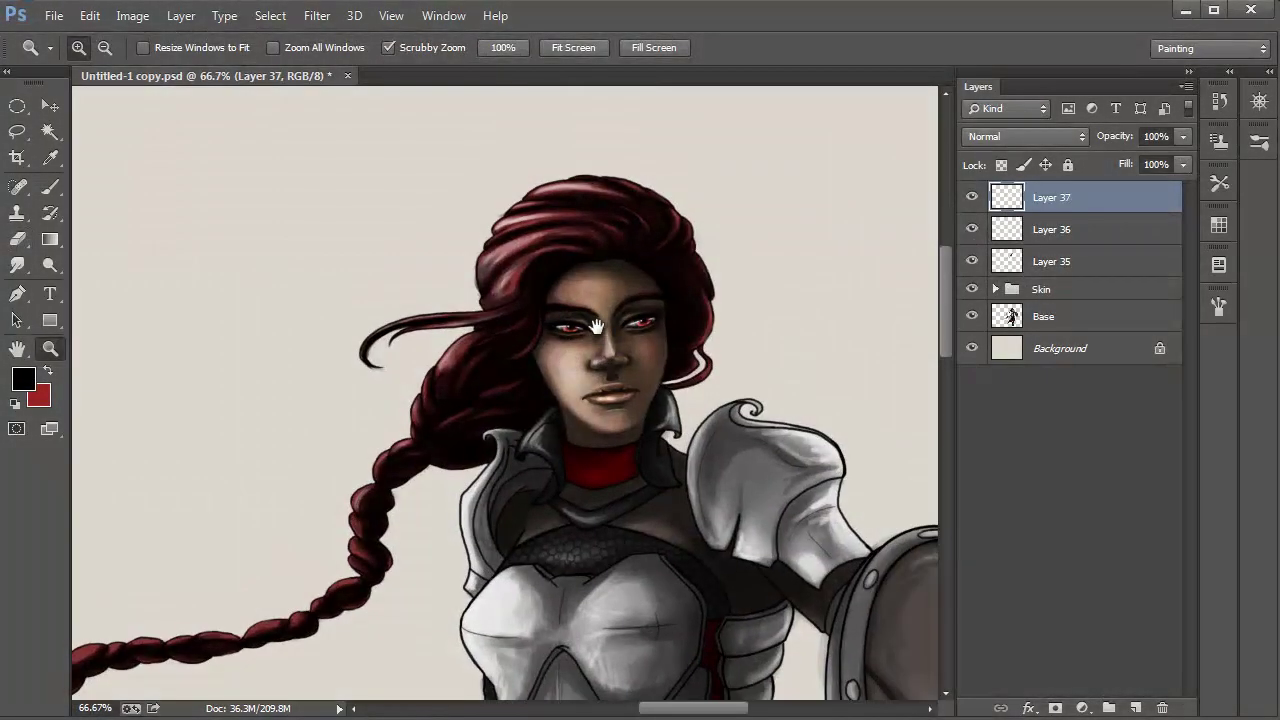
pyautogui.click(572, 261)
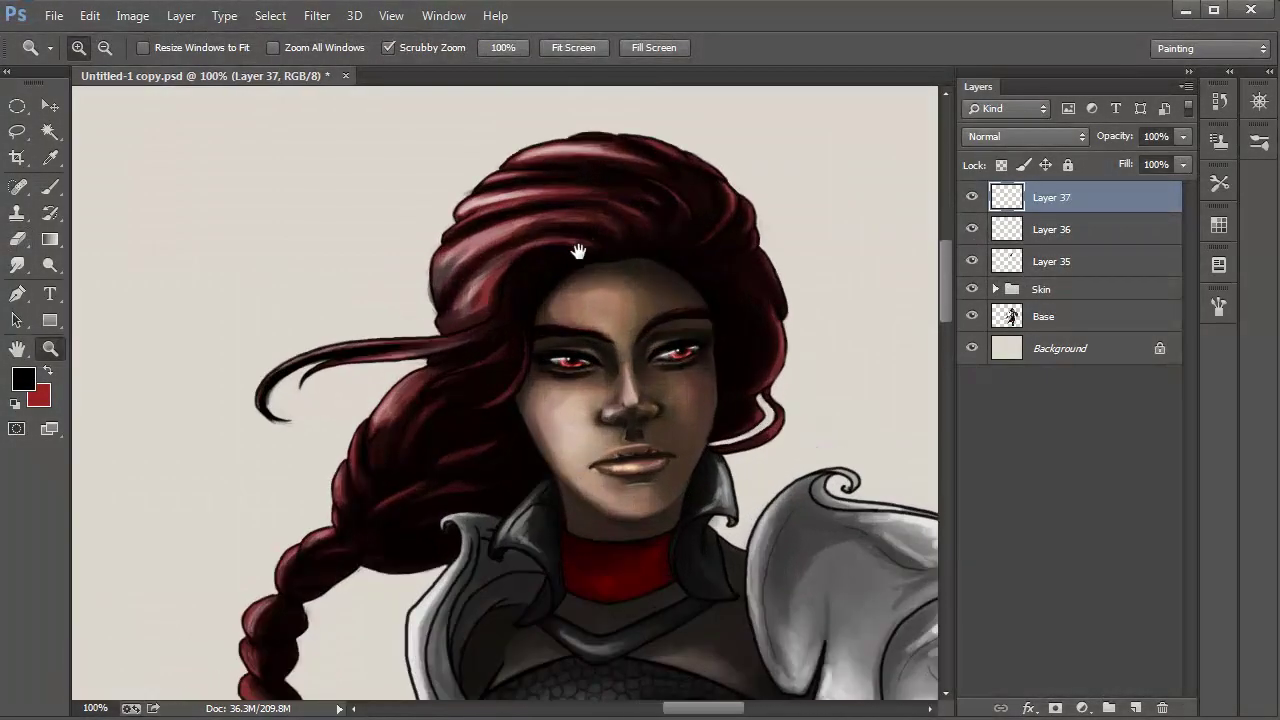
pyautogui.moveTo(577, 251); pyautogui.dragTo(546, 286)
pyautogui.press('b')
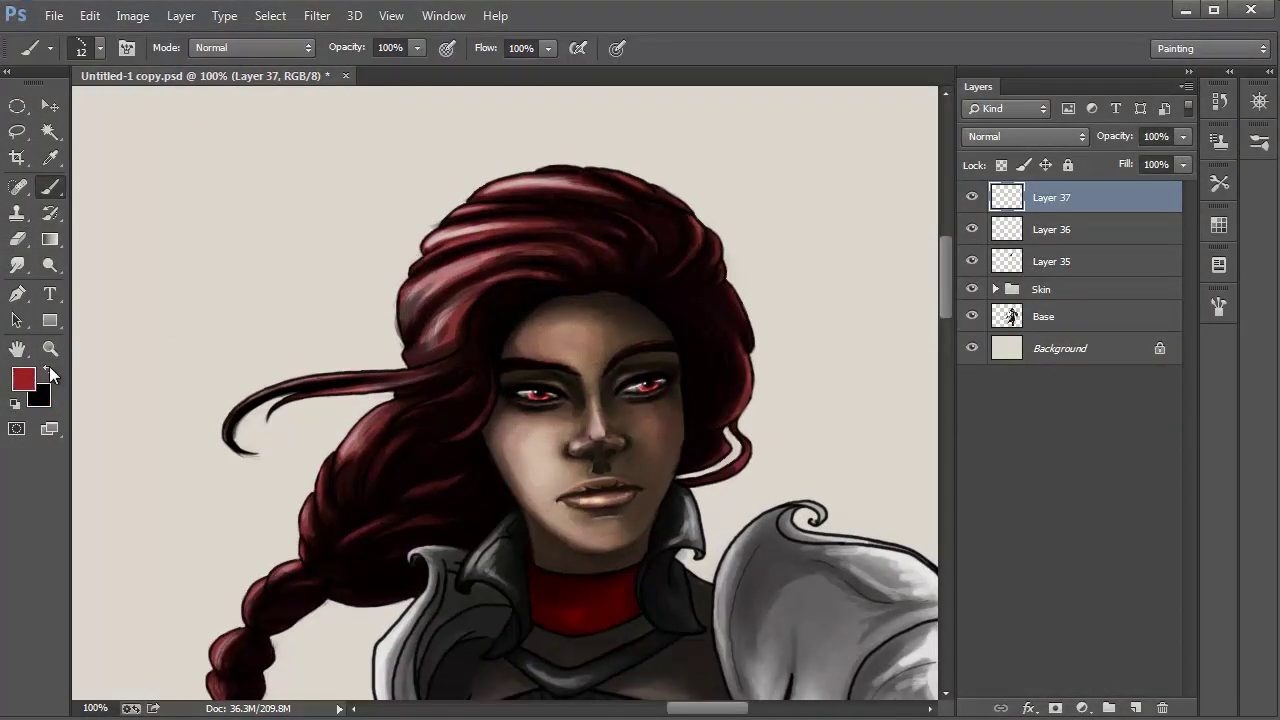
pyautogui.click(24, 381)
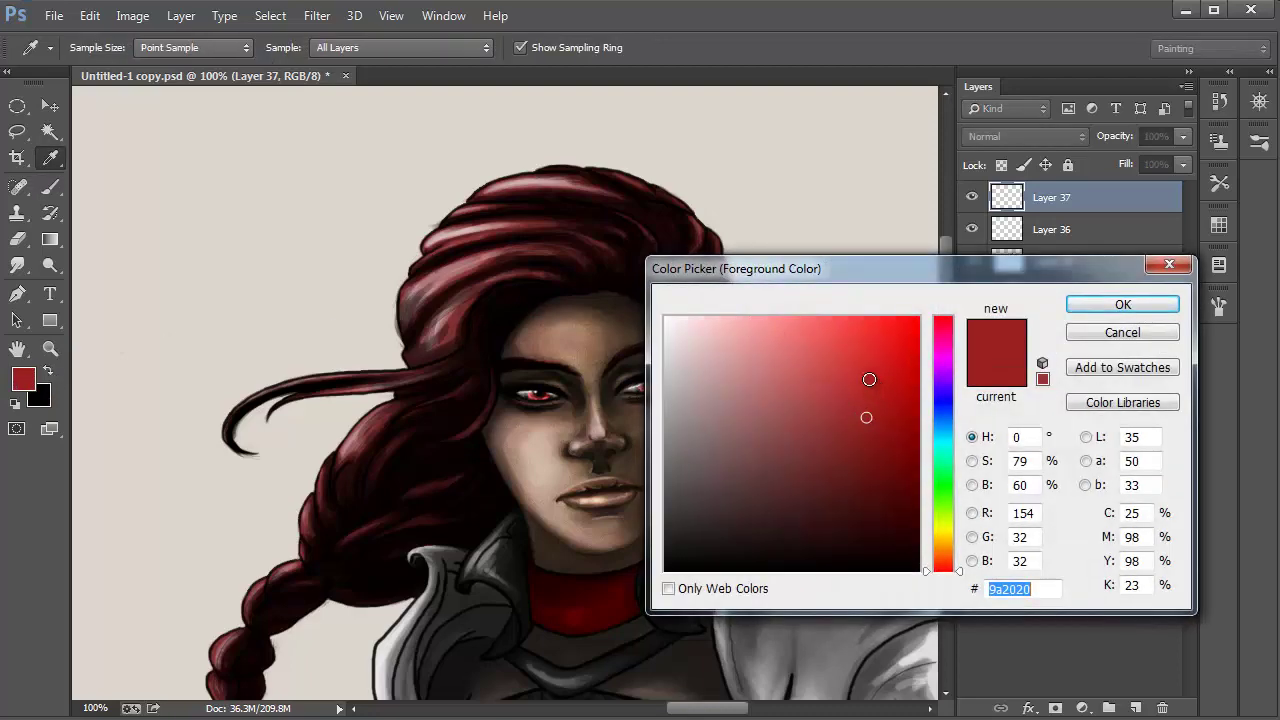
pyautogui.click(884, 339)
pyautogui.click(1110, 304)
# - Return to the dotted brush and lower its opacity to 70% for painting on Layer 37
pyautogui.press('z')
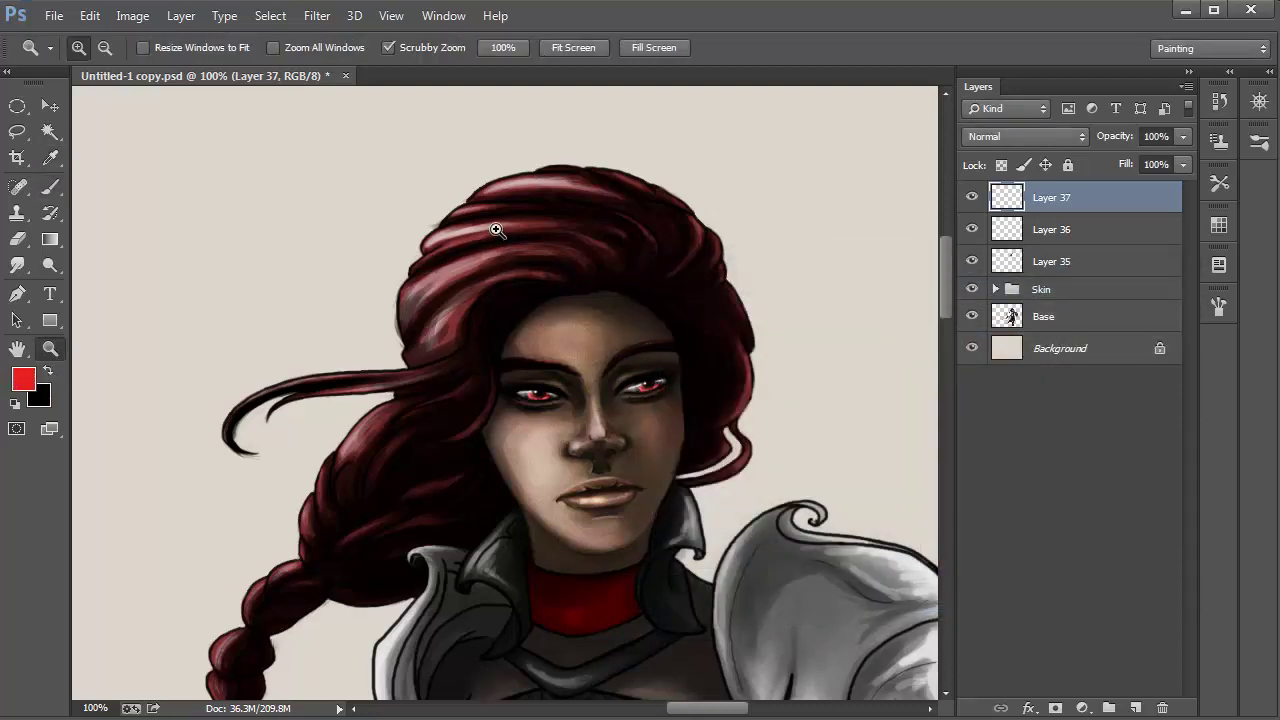
pyautogui.click(495, 230)
pyautogui.press('b')
pyautogui.scroll(3, 366, 257)
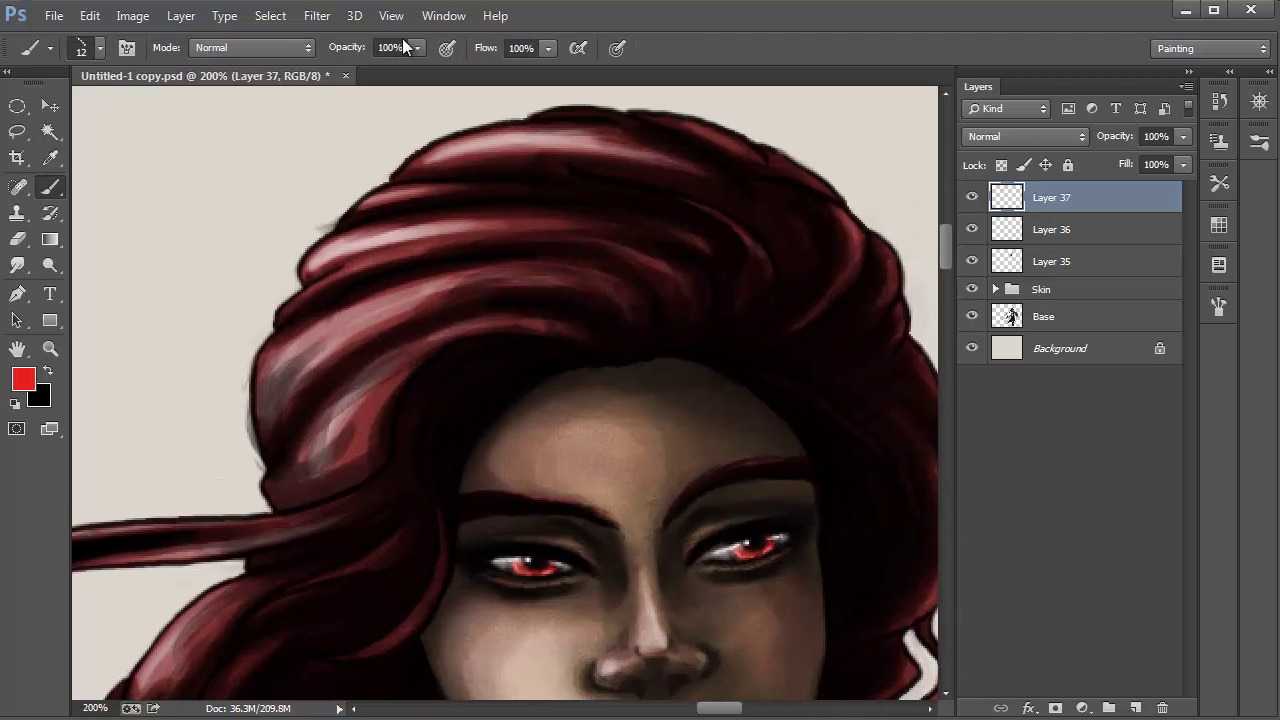
pyautogui.click(417, 47)
pyautogui.moveTo(415, 71); pyautogui.dragTo(406, 73)
pyautogui.click(1076, 200)
# - Paint bright red strand highlights on Layer 37 across the waves above the forehead and up to the crown
pyautogui.moveTo(626, 294); pyautogui.dragTo(543, 277)
pyautogui.moveTo(440, 288)
pyautogui.mouseDown()
pyautogui.moveTo(328, 334)
pyautogui.moveTo(391, 299)
pyautogui.moveTo(272, 393)
pyautogui.moveTo(338, 310)
pyautogui.mouseUp()
pyautogui.moveTo(393, 344); pyautogui.dragTo(302, 466)
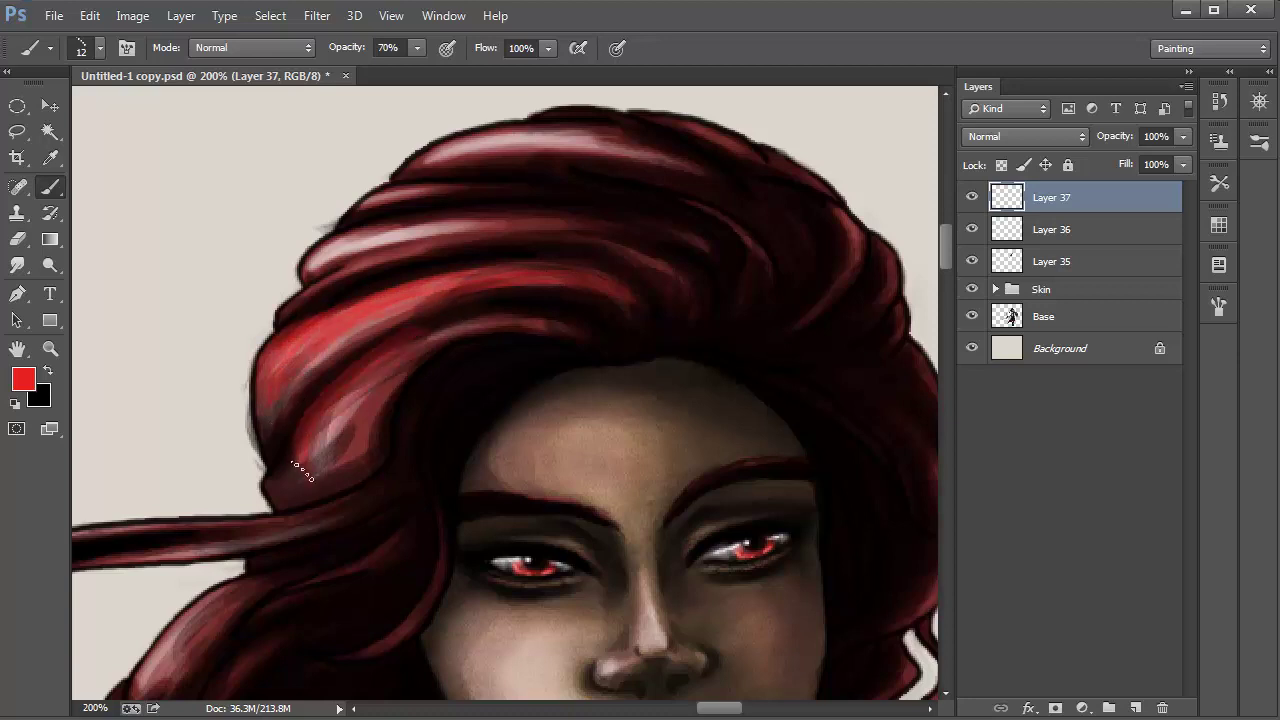
pyautogui.moveTo(357, 408)
pyautogui.mouseDown()
pyautogui.moveTo(337, 452)
pyautogui.moveTo(281, 483)
pyautogui.moveTo(380, 372)
pyautogui.mouseUp()
pyautogui.moveTo(500, 334)
pyautogui.mouseDown()
pyautogui.moveTo(370, 387)
pyautogui.moveTo(549, 334)
pyautogui.moveTo(300, 285)
pyautogui.moveTo(529, 220)
pyautogui.moveTo(600, 232)
pyautogui.moveTo(471, 243)
pyautogui.moveTo(677, 251)
pyautogui.moveTo(646, 206)
pyautogui.moveTo(770, 255)
pyautogui.moveTo(663, 200)
pyautogui.mouseUp()
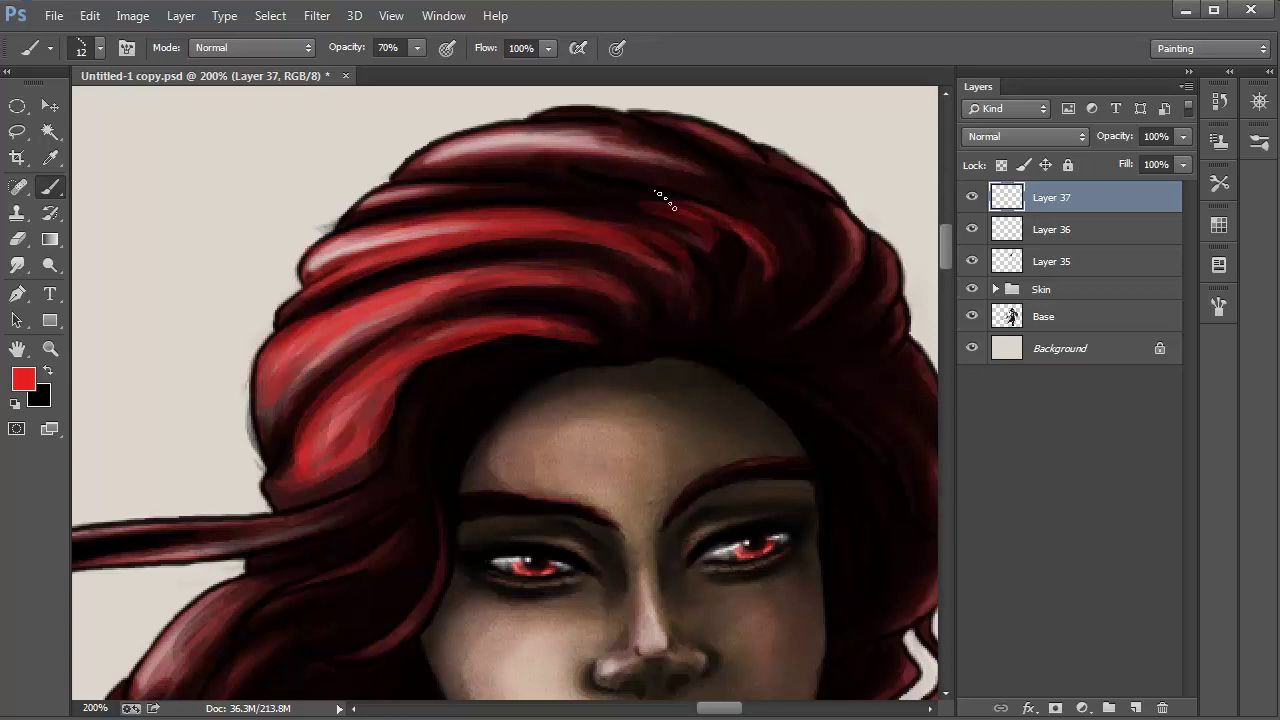
pyautogui.moveTo(740, 236); pyautogui.dragTo(585, 168)
pyautogui.moveTo(366, 206); pyautogui.dragTo(550, 182)
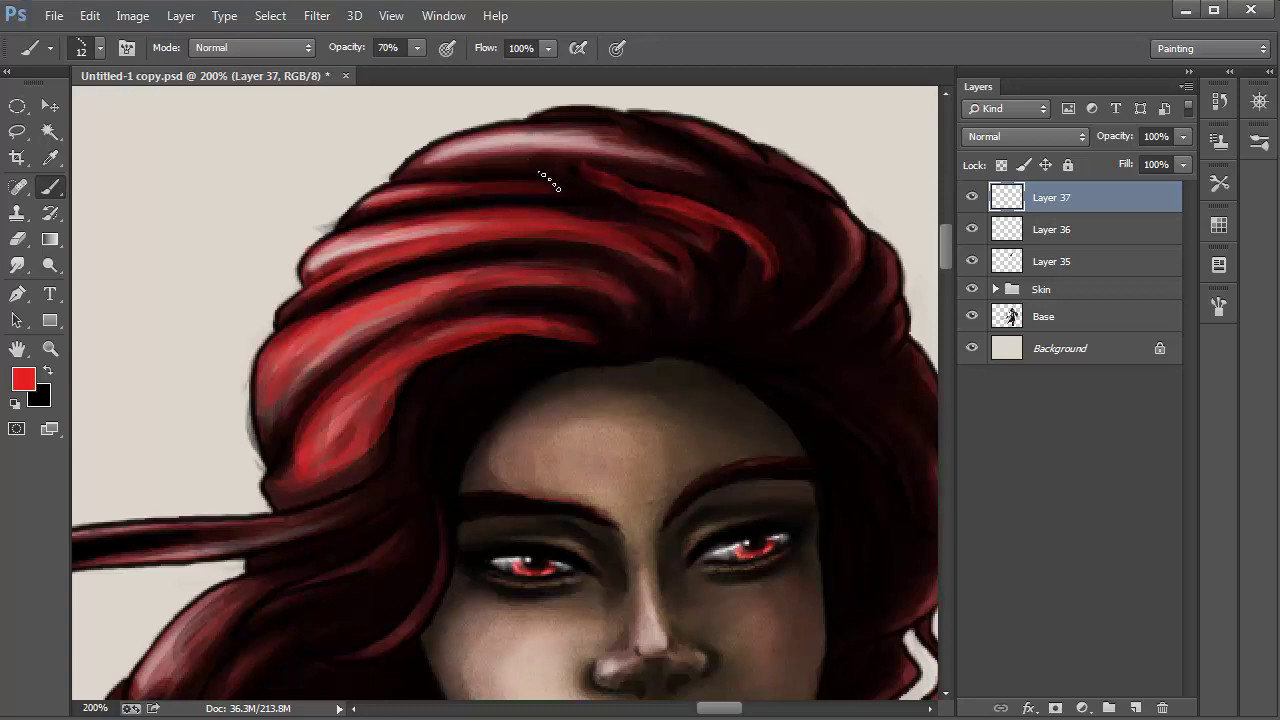
pyautogui.moveTo(418, 173)
pyautogui.mouseDown()
pyautogui.moveTo(706, 162)
pyautogui.moveTo(745, 180)
pyautogui.mouseUp()
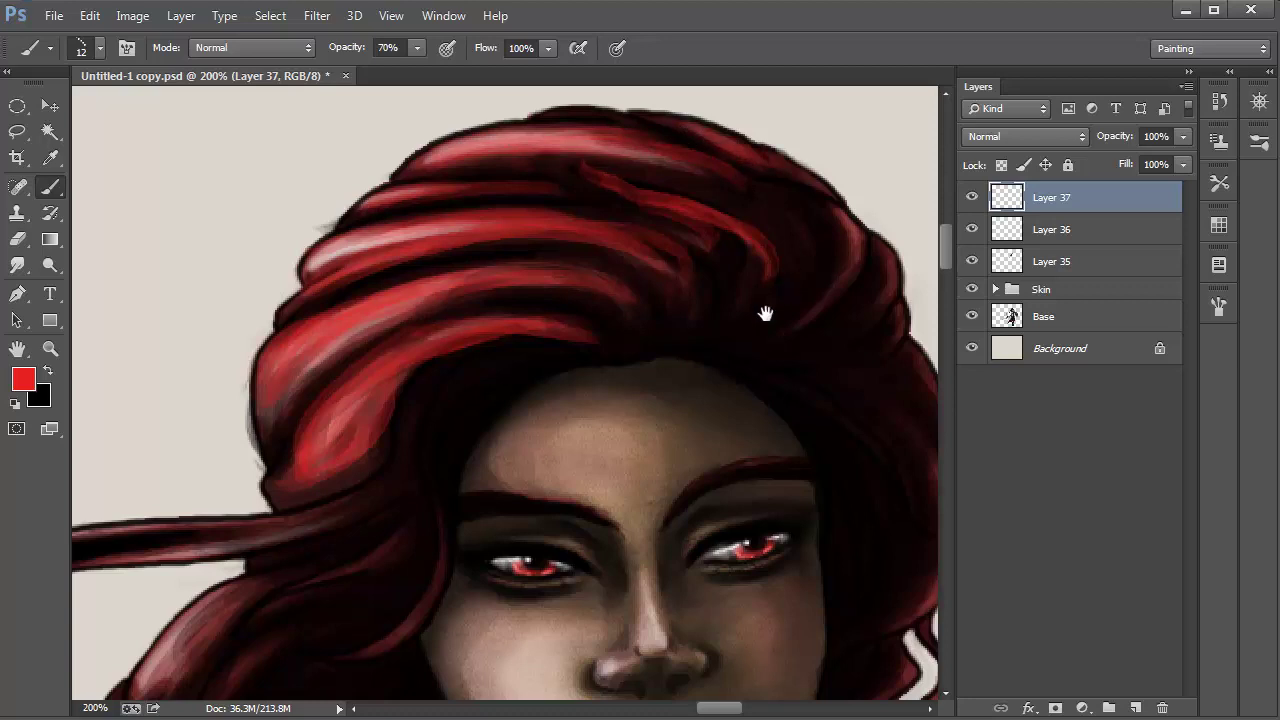
# - Paint bright red highlights on the shorter-haired side of the head, from the crown's edge down to the curl beside the jaw
pyautogui.moveTo(766, 309); pyautogui.dragTo(417, 309)
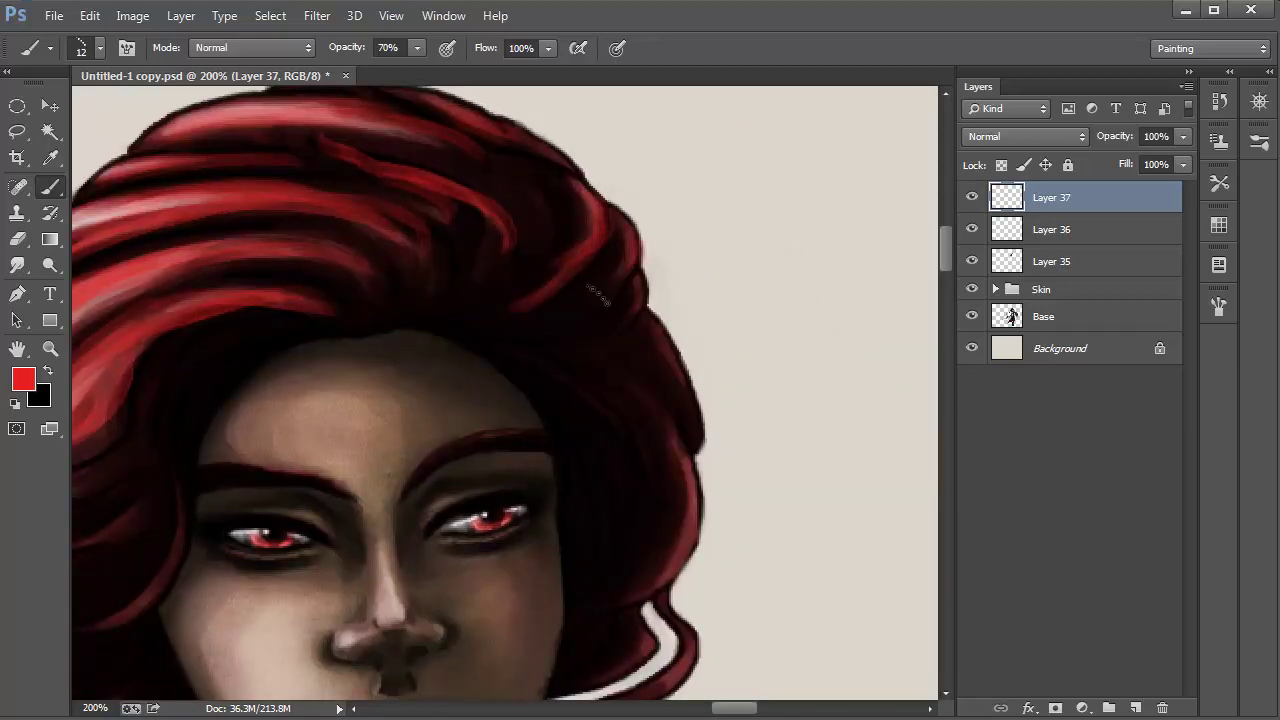
pyautogui.moveTo(626, 423)
pyautogui.mouseDown()
pyautogui.moveTo(429, 329)
pyautogui.moveTo(440, 235)
pyautogui.moveTo(530, 300)
pyautogui.moveTo(556, 443)
pyautogui.mouseUp()
pyautogui.moveTo(580, 338); pyautogui.dragTo(498, 455)
pyautogui.moveTo(563, 420); pyautogui.dragTo(488, 470)
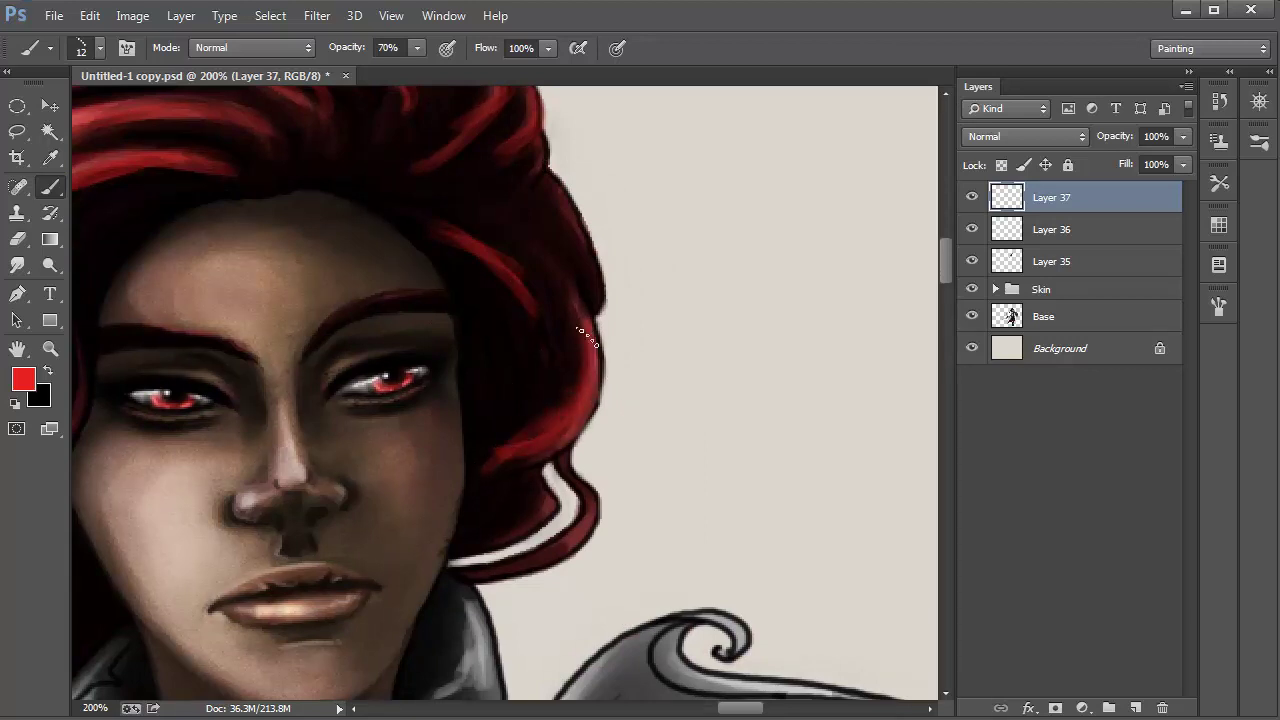
pyautogui.moveTo(556, 424); pyautogui.dragTo(584, 247)
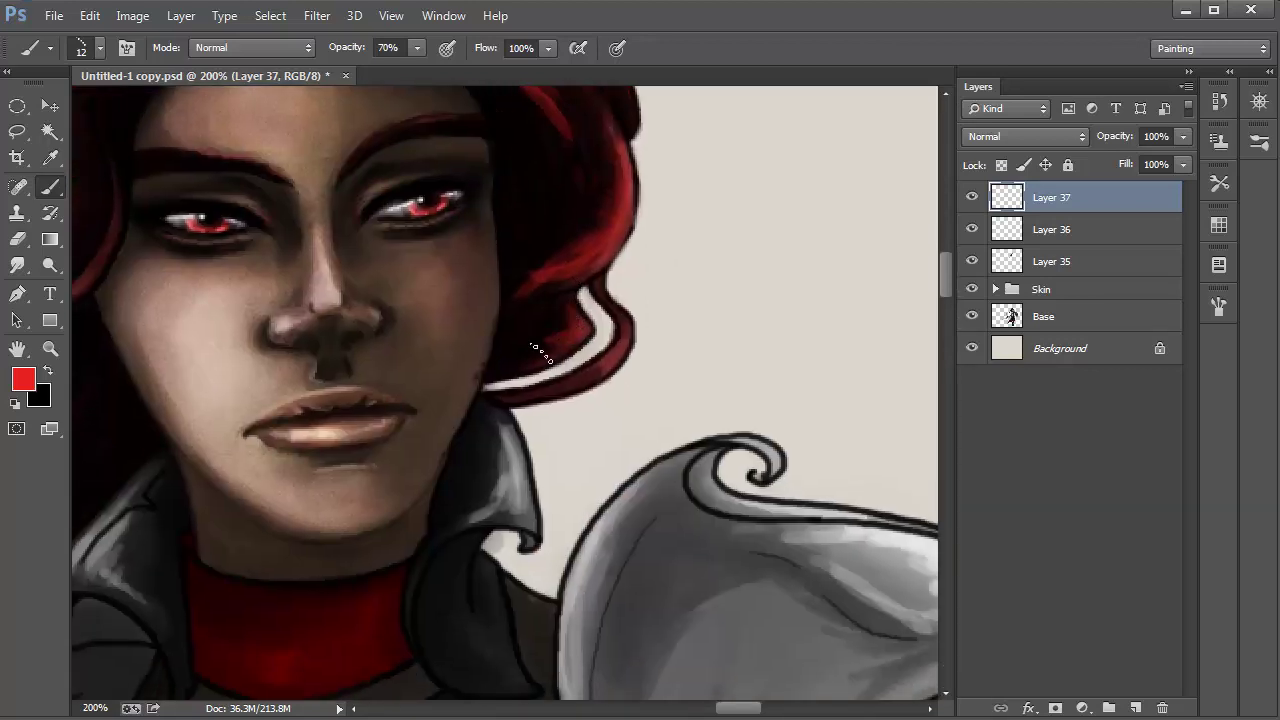
# - Paint bright red highlights along the loose strand, the face-framing lock and the hair gathered into the braid
pyautogui.moveTo(440, 340); pyautogui.dragTo(924, 404)
pyautogui.hscroll(-4, 335, 365)
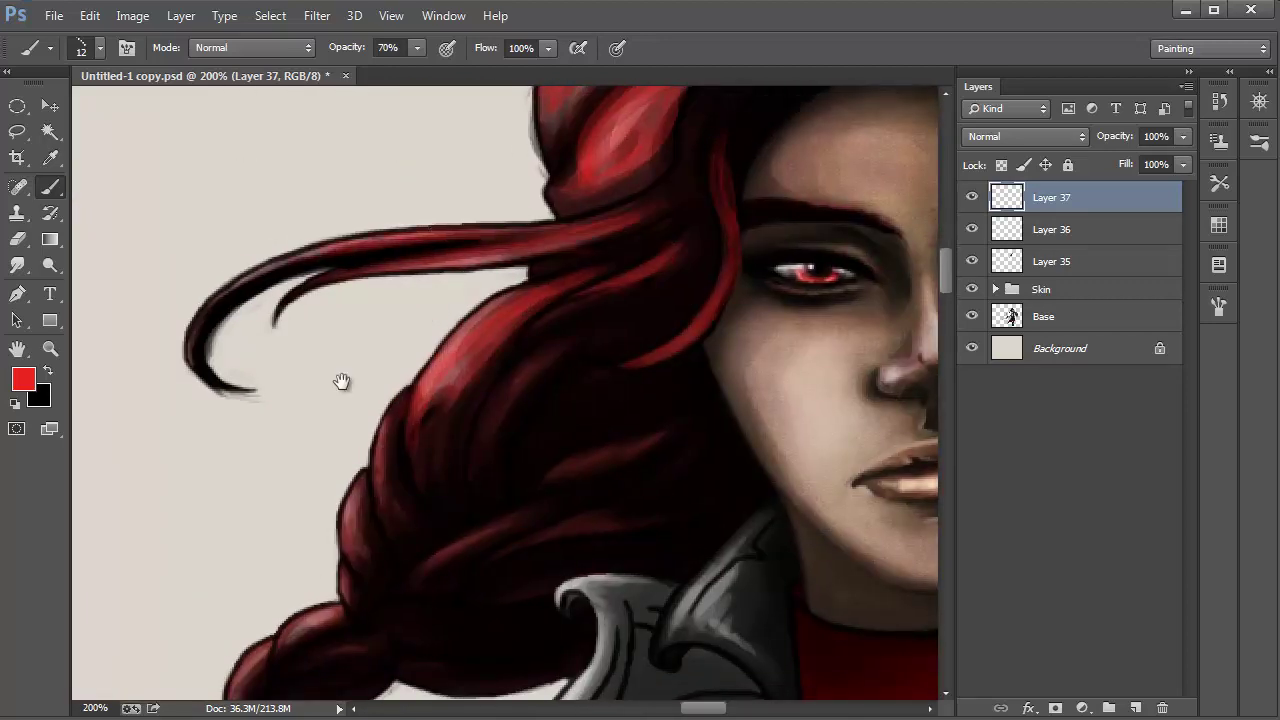
pyautogui.scroll(-4, 400, 430)
pyautogui.scroll(-3, 471, 371)
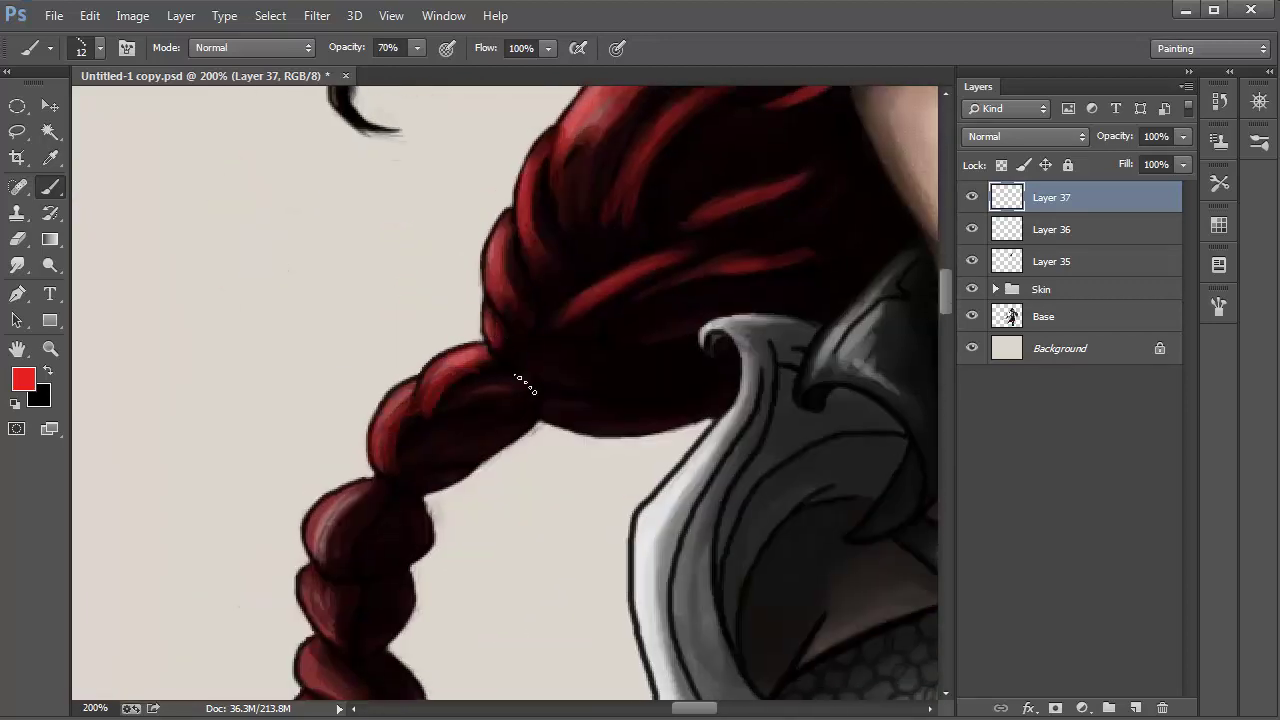
# - Paint bright red highlights on the braid's segments all the way down to its tip
pyautogui.scroll(-4, 445, 378)
pyautogui.scroll(-4, 445, 378)
pyautogui.hscroll(-4, 514, 329)
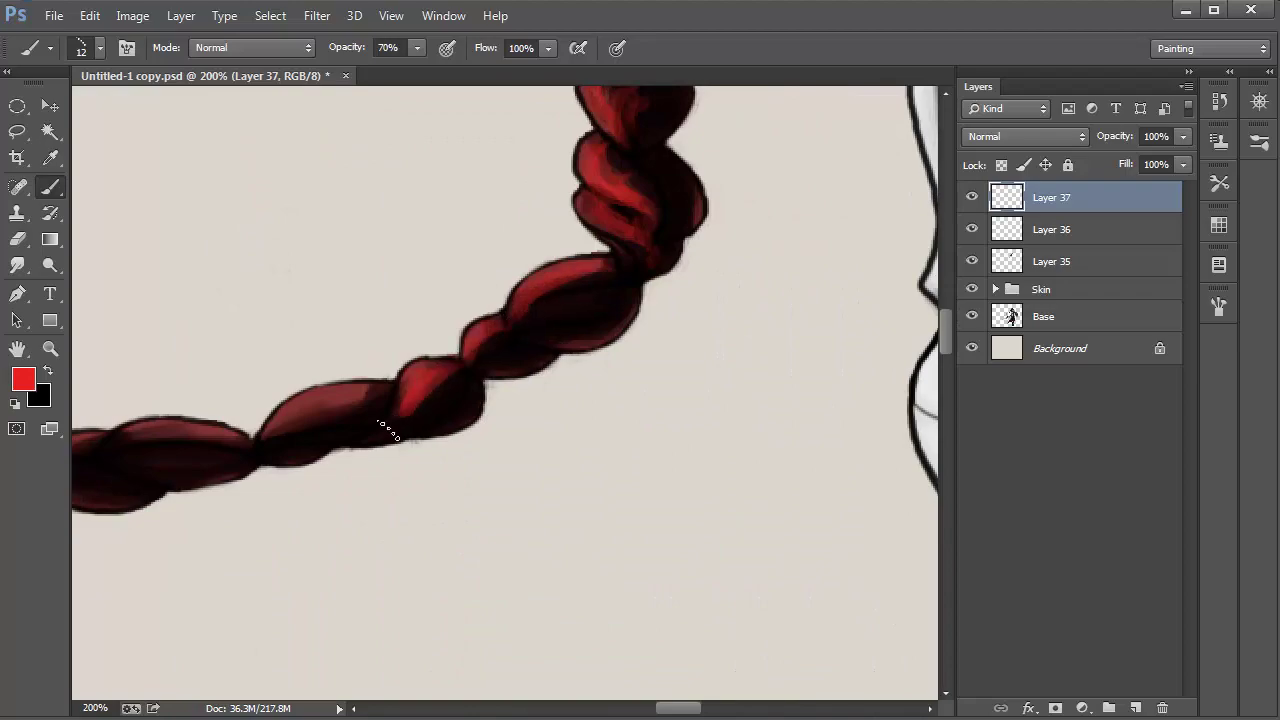
pyautogui.scroll(-3, 386, 429)
pyautogui.moveTo(705, 304); pyautogui.dragTo(602, 296)
pyautogui.moveTo(580, 302); pyautogui.dragTo(508, 321)
pyautogui.moveTo(490, 313)
pyautogui.mouseDown()
pyautogui.moveTo(392, 325)
pyautogui.moveTo(310, 370)
pyautogui.mouseUp()
pyautogui.moveTo(375, 357); pyautogui.dragTo(754, 217)
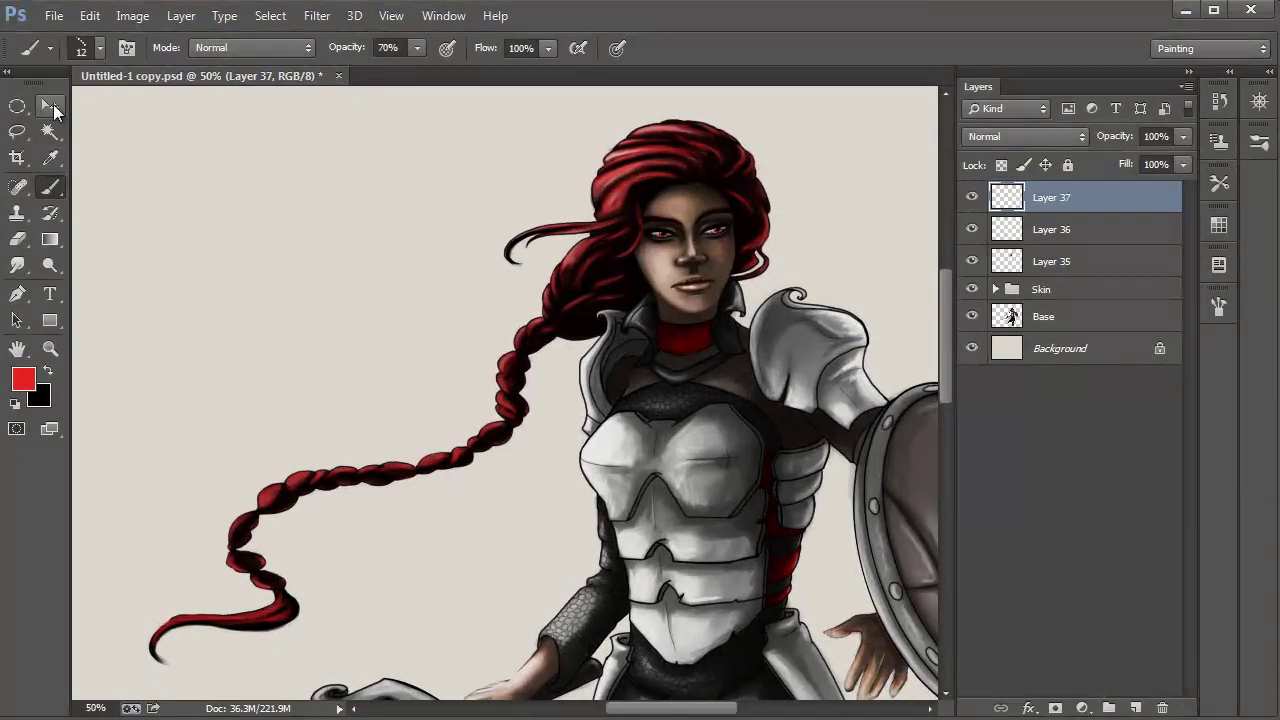
# - Set Layer 37's blend mode to Overlay and compare the hair with the layer hidden and shown
pyautogui.click(44, 102)
pyautogui.click(1024, 136)
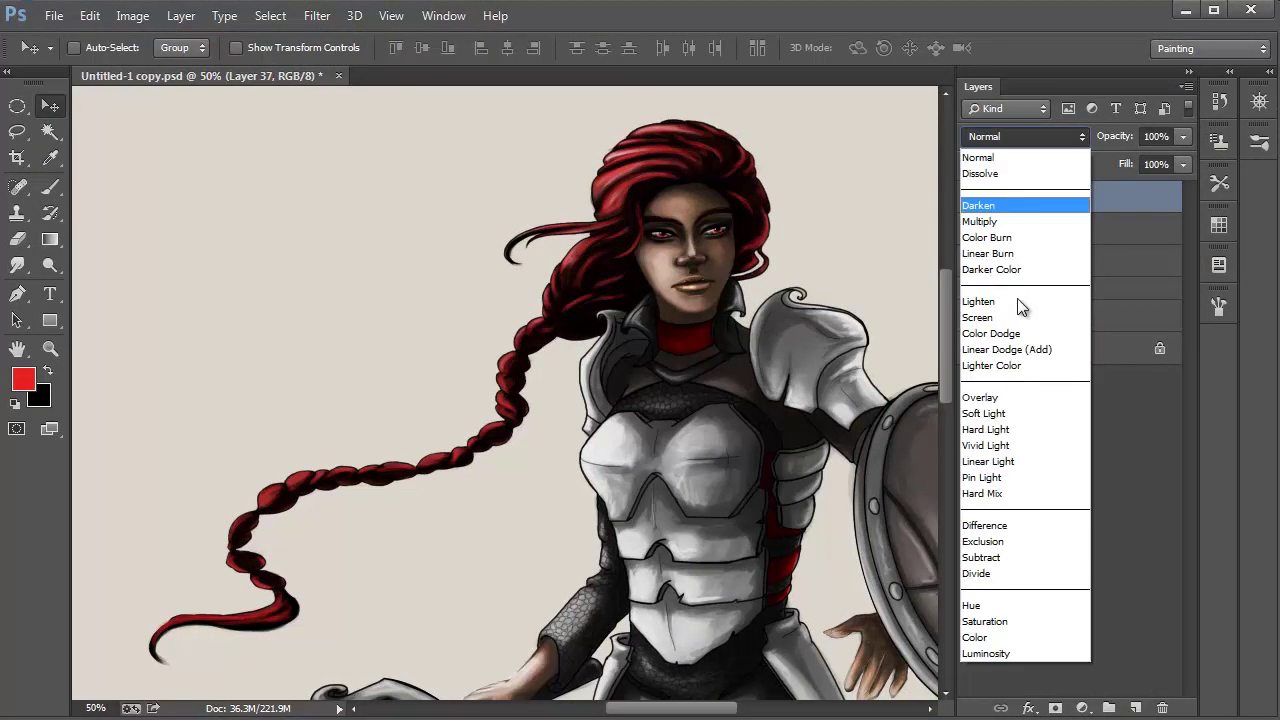
pyautogui.click(1003, 394)
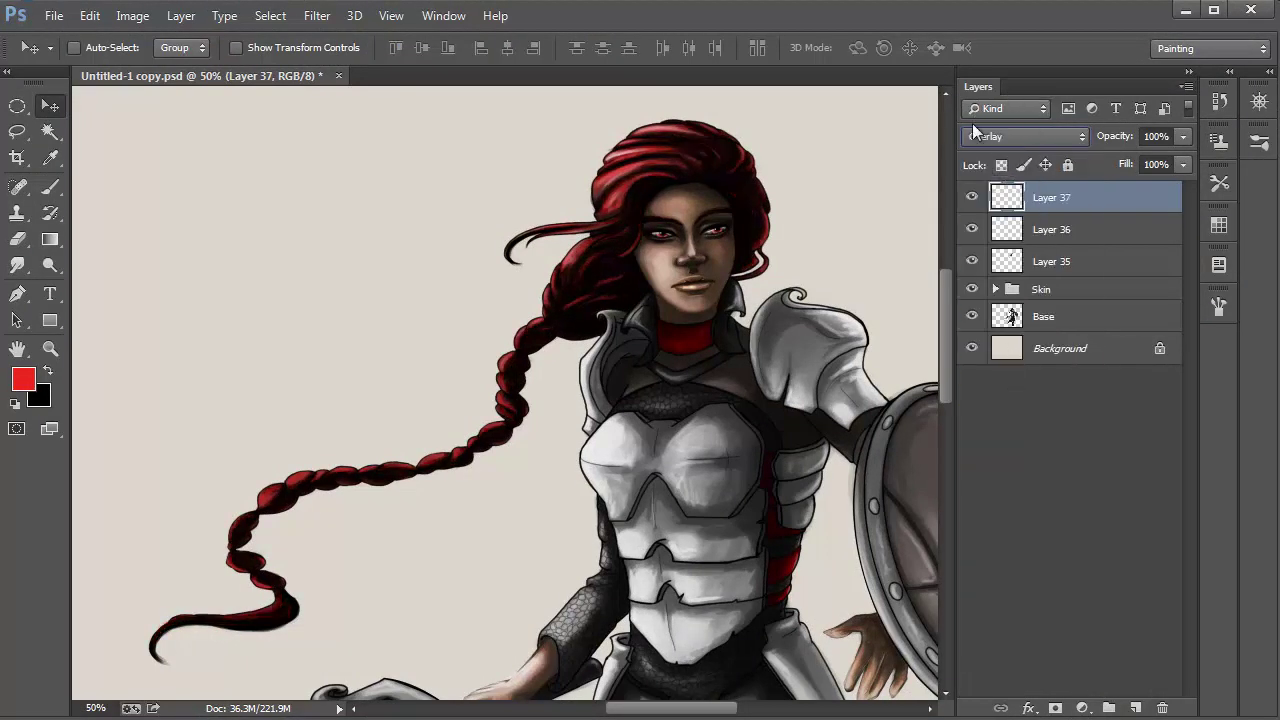
pyautogui.click(972, 200)
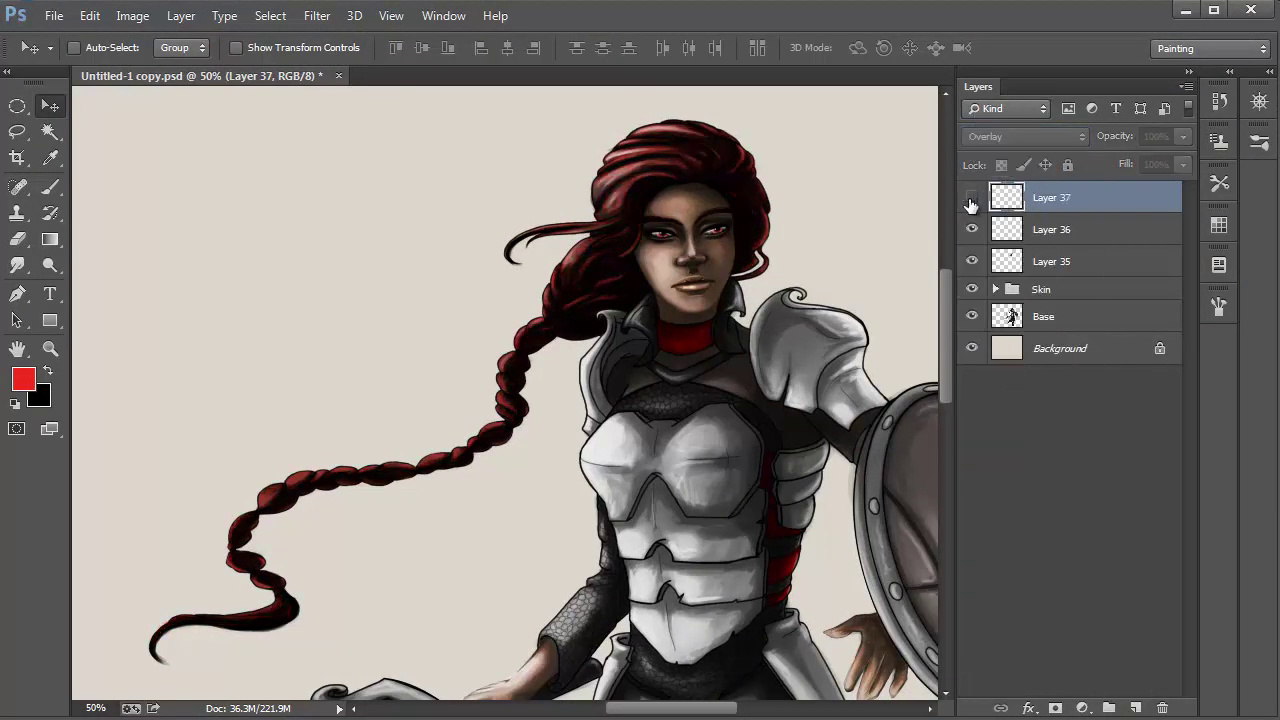
pyautogui.click(971, 201)
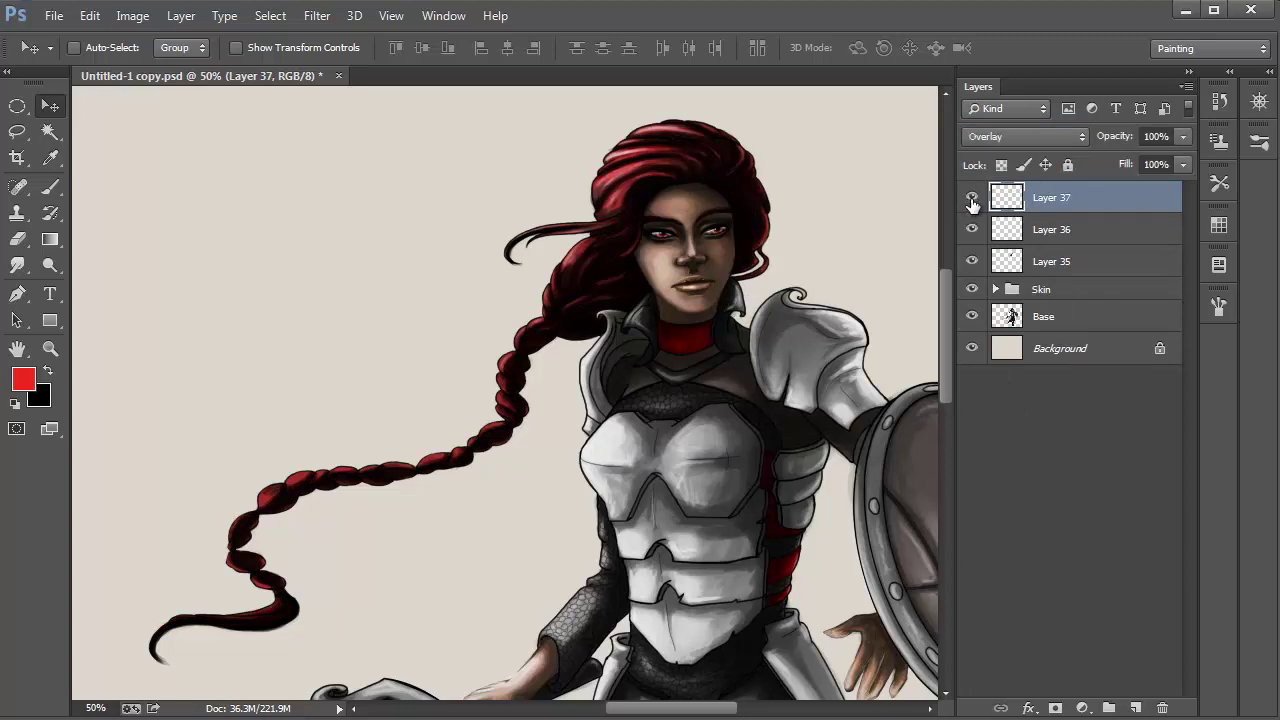
pyautogui.click(972, 201)
pyautogui.click(972, 201)
# - Reduce Layer 37's opacity to 80% and save the document
pyautogui.click(1182, 136)
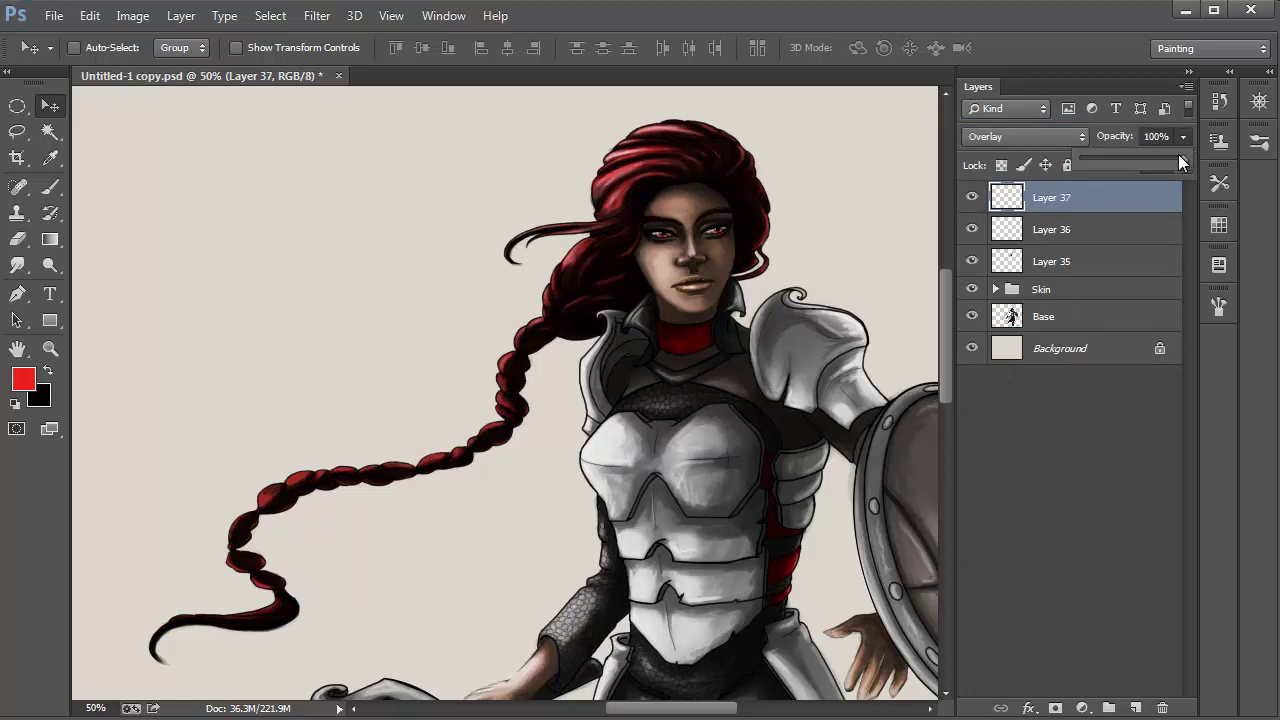
pyautogui.moveTo(1165, 161); pyautogui.dragTo(1161, 161)
pyautogui.click(1077, 220)
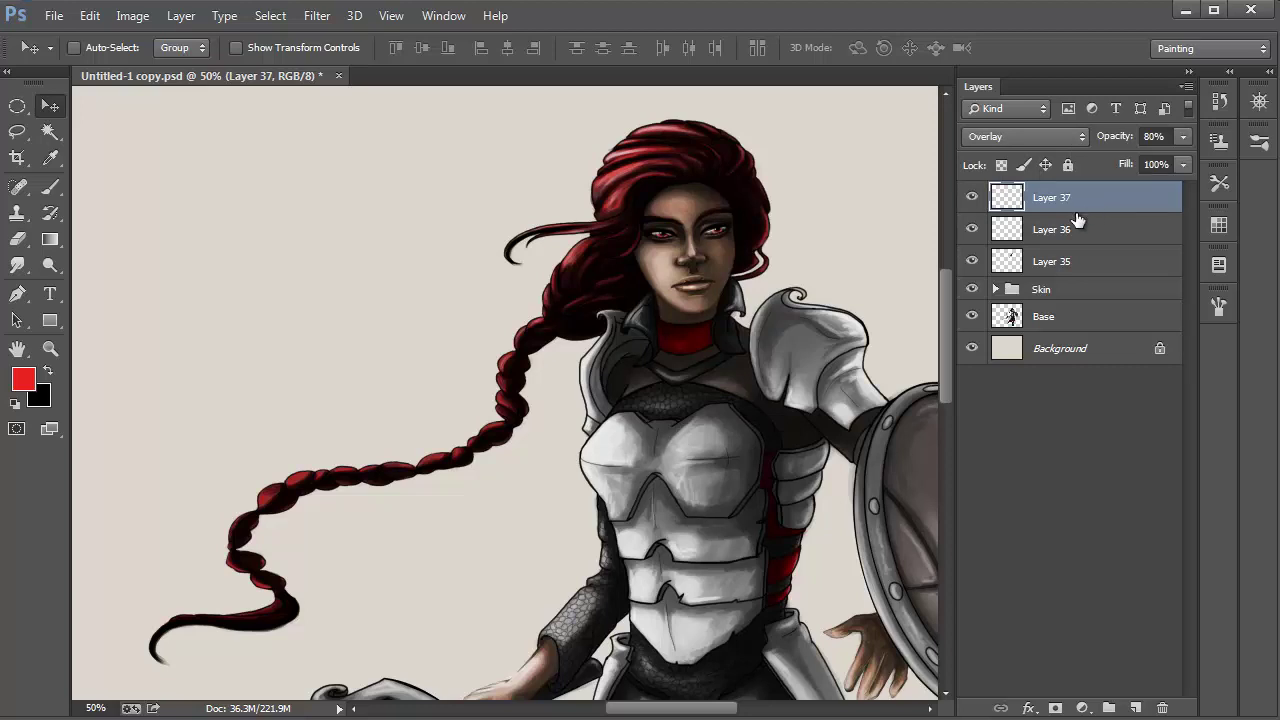
pyautogui.hotkey('ctrl', 's')
pyautogui.moveTo(798, 246); pyautogui.dragTo(788, 243)
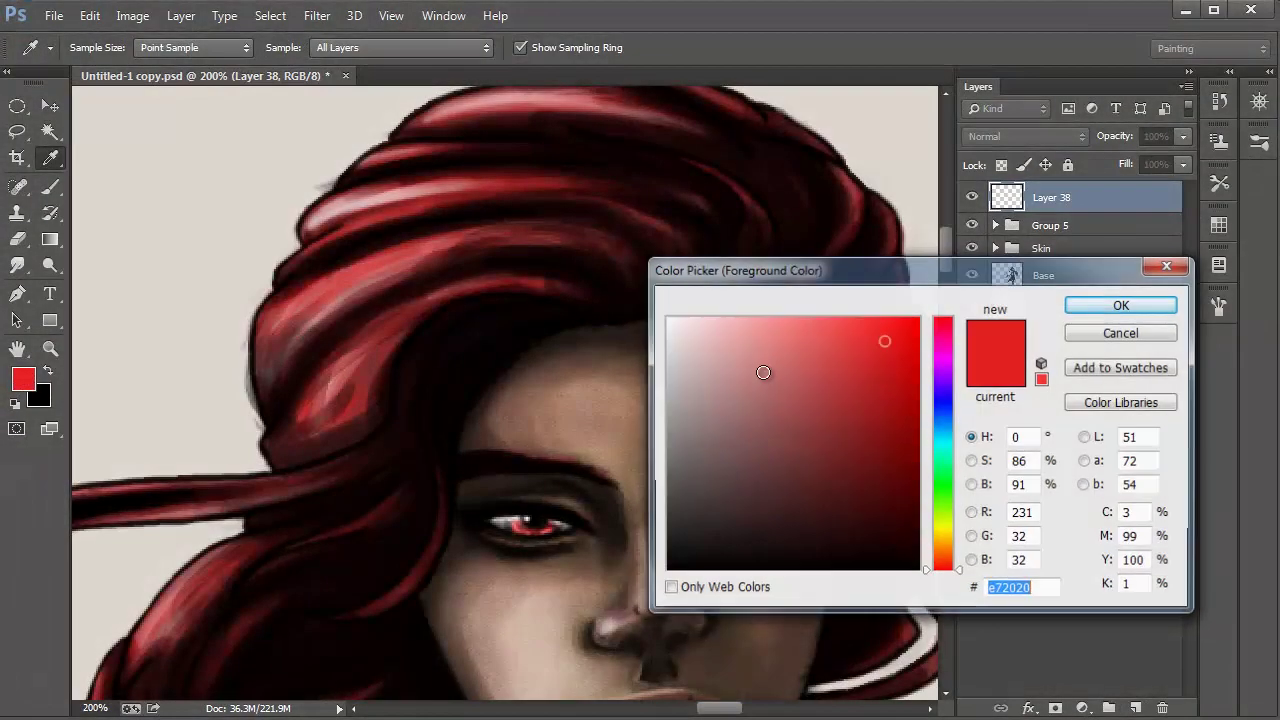
# - Pick a pale pink foreground color and set the hair brush size to 8 px
pyautogui.click(700, 327)
pyautogui.press('Return')
pyautogui.rightClick(512, 252)
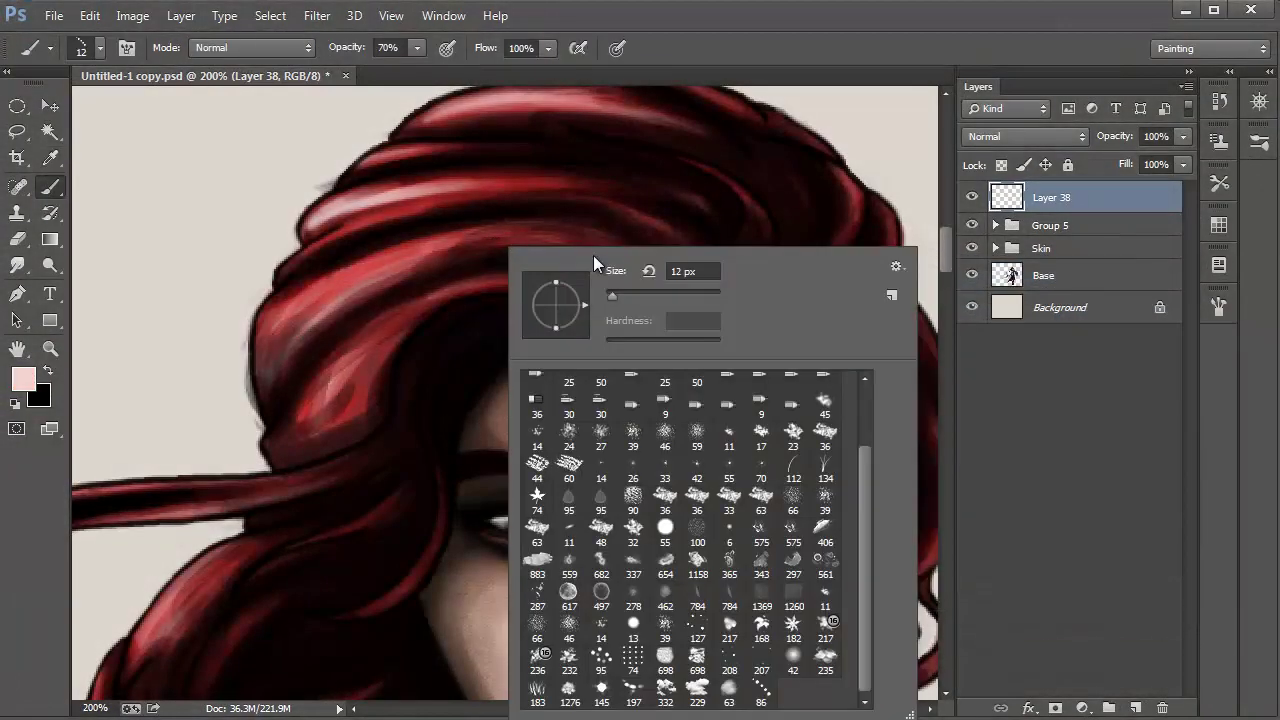
pyautogui.moveTo(635, 289); pyautogui.dragTo(610, 296)
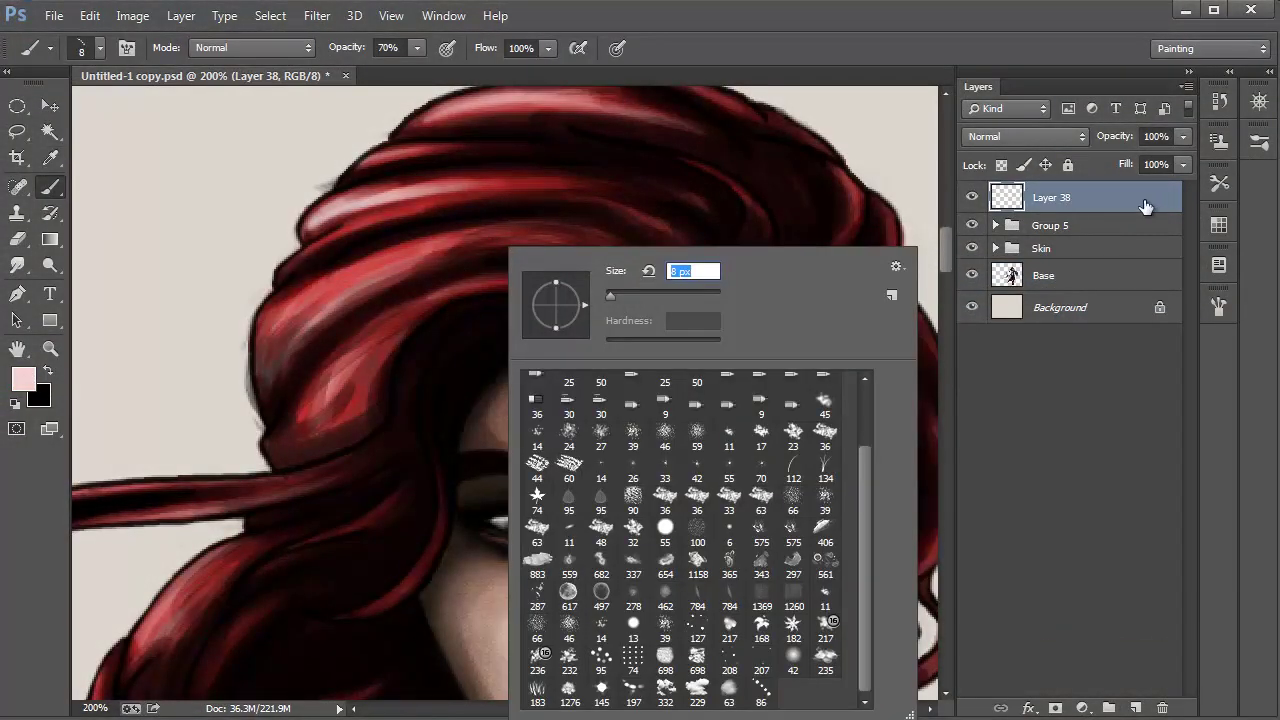
pyautogui.press('Return')
pyautogui.scroll(3, 390, 168)
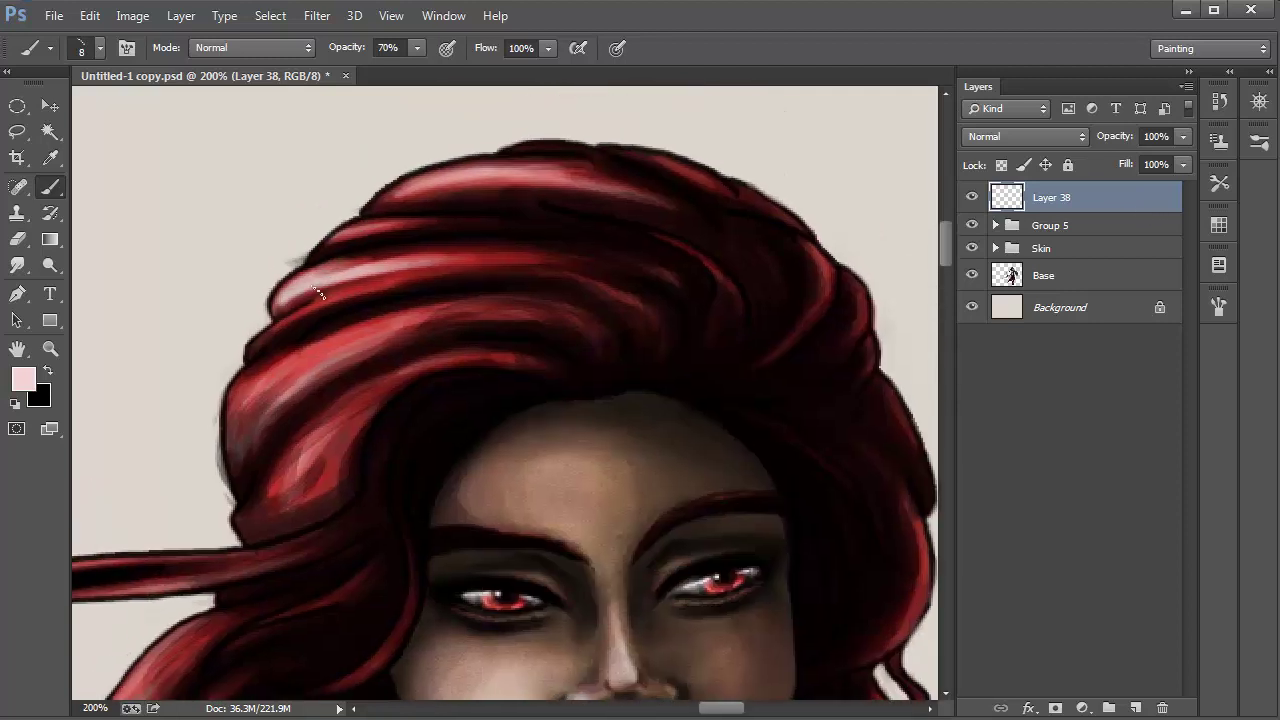
# - Paint pale pink highlights on the brightest swept-back hair section and erase the excess along its edge
pyautogui.moveTo(292, 285); pyautogui.dragTo(397, 257)
pyautogui.moveTo(282, 307)
pyautogui.mouseDown()
pyautogui.moveTo(462, 248)
pyautogui.moveTo(562, 238)
pyautogui.mouseUp()
pyautogui.moveTo(360, 260)
pyautogui.mouseDown()
pyautogui.moveTo(542, 252)
pyautogui.moveTo(404, 240)
pyautogui.mouseUp()
pyautogui.press('e')
pyautogui.moveTo(290, 266); pyautogui.dragTo(340, 262)
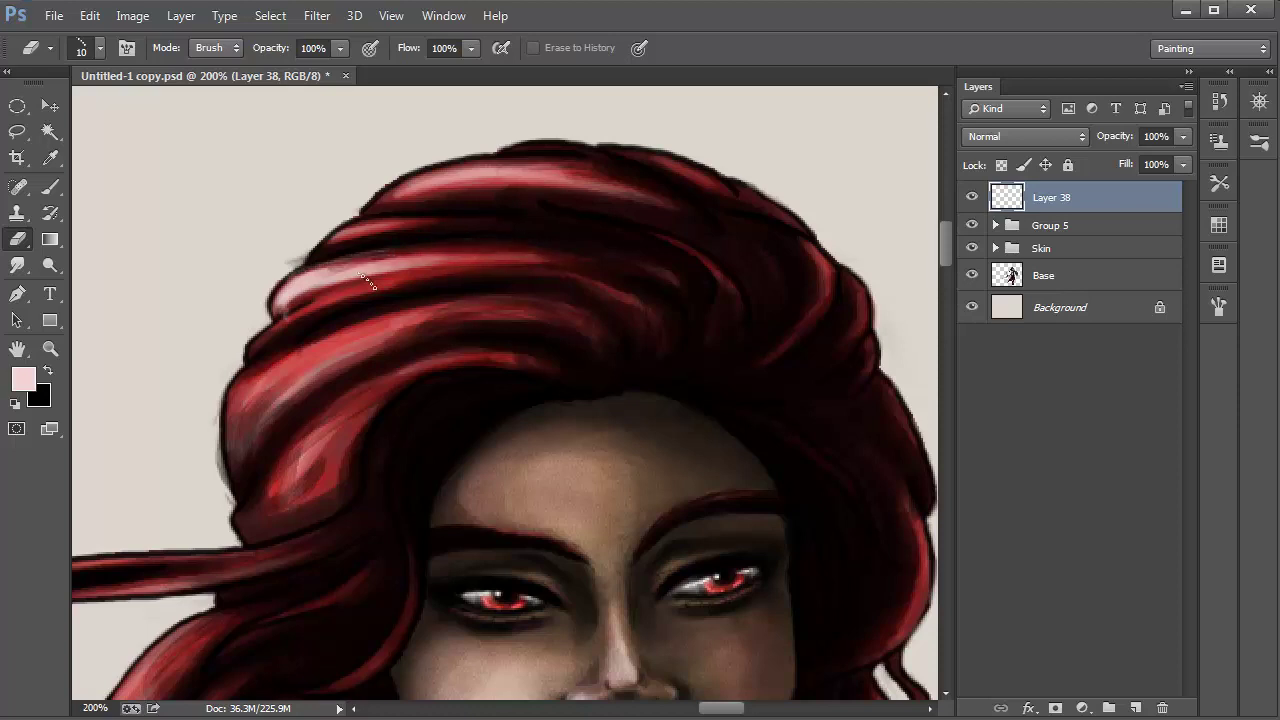
pyautogui.press('v')
pyautogui.press('b')
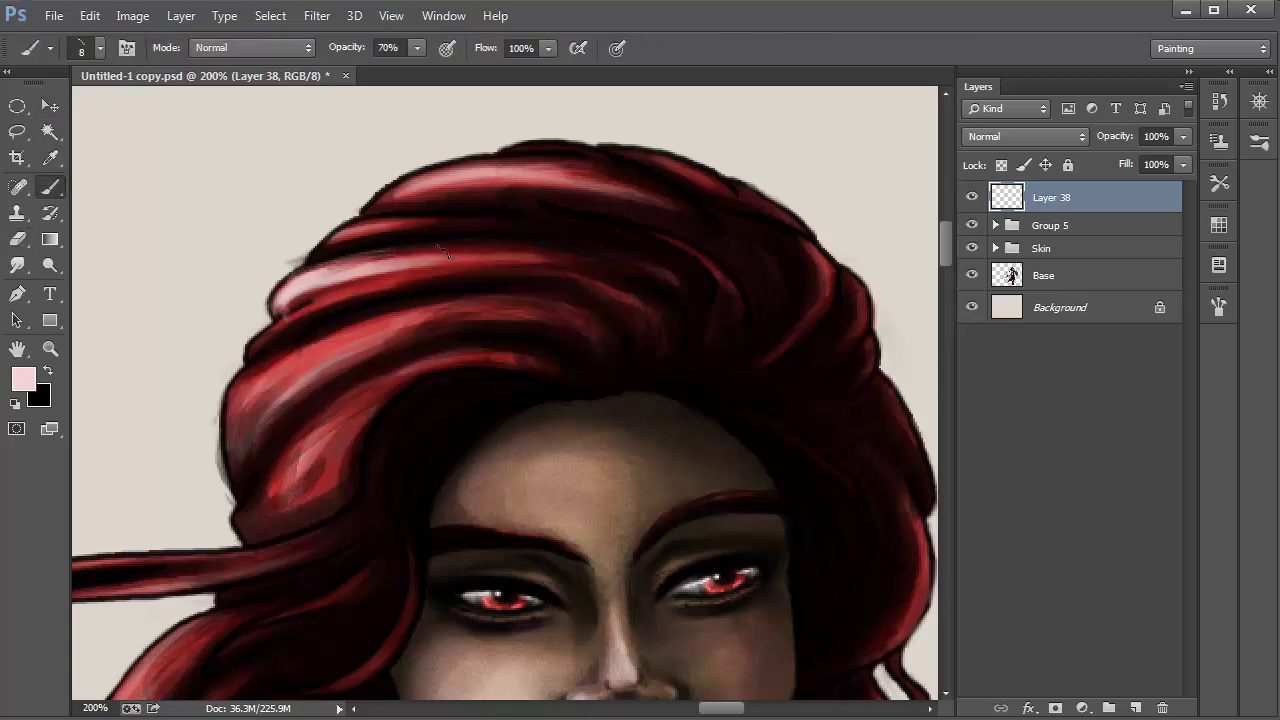
# - Paint pale pink highlight strands across the crown, the curling sections behind it and the hair above the temple
pyautogui.moveTo(556, 252)
pyautogui.mouseDown()
pyautogui.moveTo(328, 259)
pyautogui.moveTo(562, 224)
pyautogui.mouseUp()
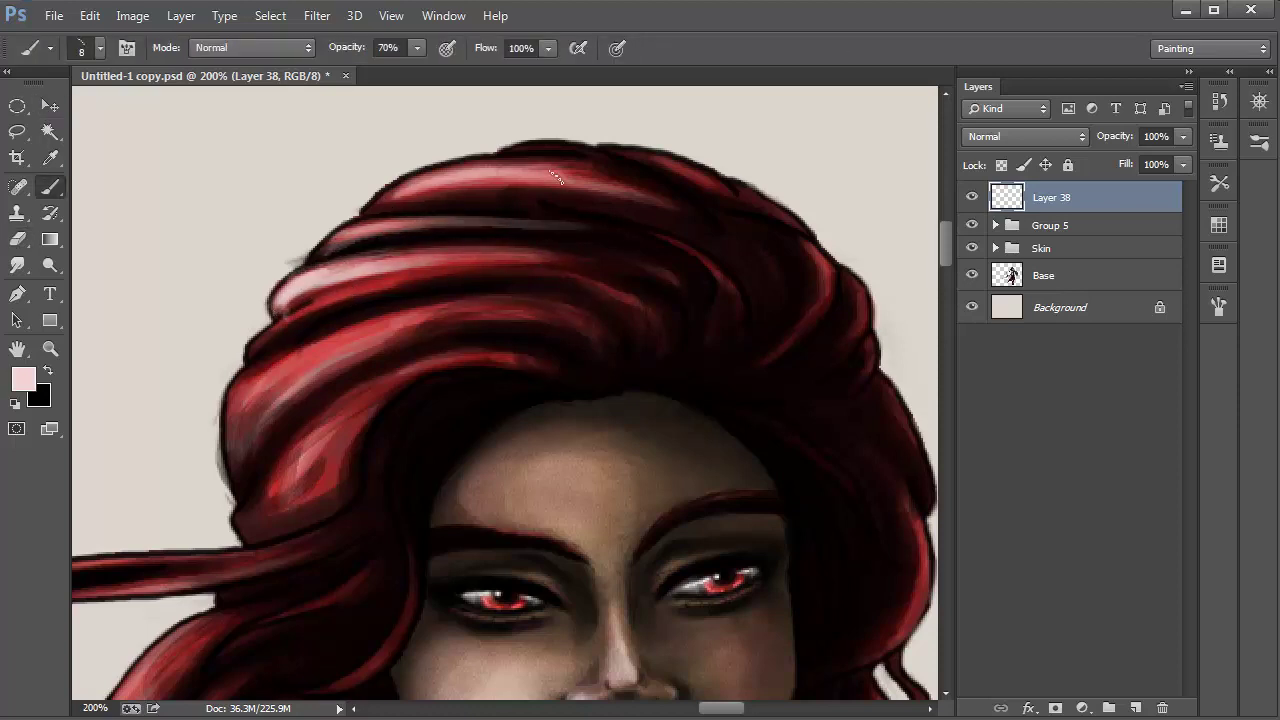
pyautogui.moveTo(558, 176)
pyautogui.mouseDown()
pyautogui.moveTo(486, 186)
pyautogui.moveTo(737, 237)
pyautogui.moveTo(582, 219)
pyautogui.moveTo(690, 245)
pyautogui.moveTo(736, 290)
pyautogui.moveTo(716, 343)
pyautogui.moveTo(593, 222)
pyautogui.mouseUp()
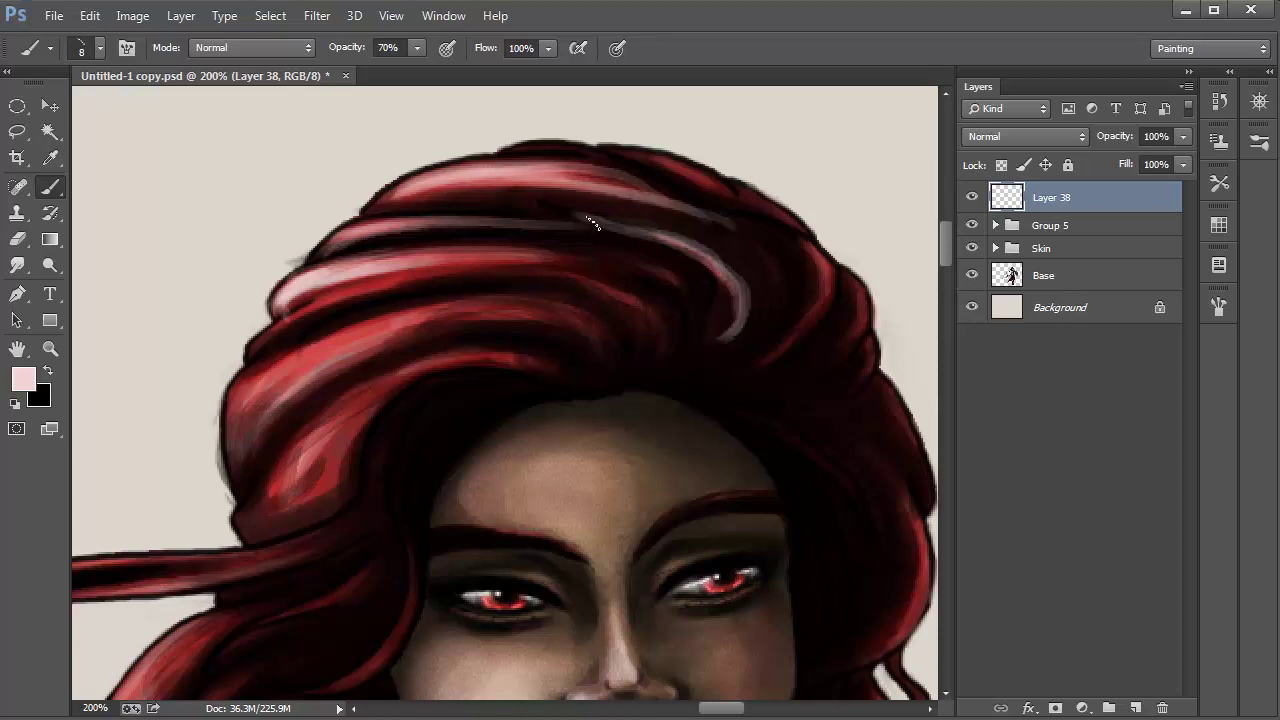
pyautogui.moveTo(688, 255); pyautogui.dragTo(742, 322)
pyautogui.moveTo(836, 258); pyautogui.dragTo(810, 316)
pyautogui.moveTo(288, 354); pyautogui.dragTo(240, 474)
pyautogui.moveTo(248, 420); pyautogui.dragTo(482, 332)
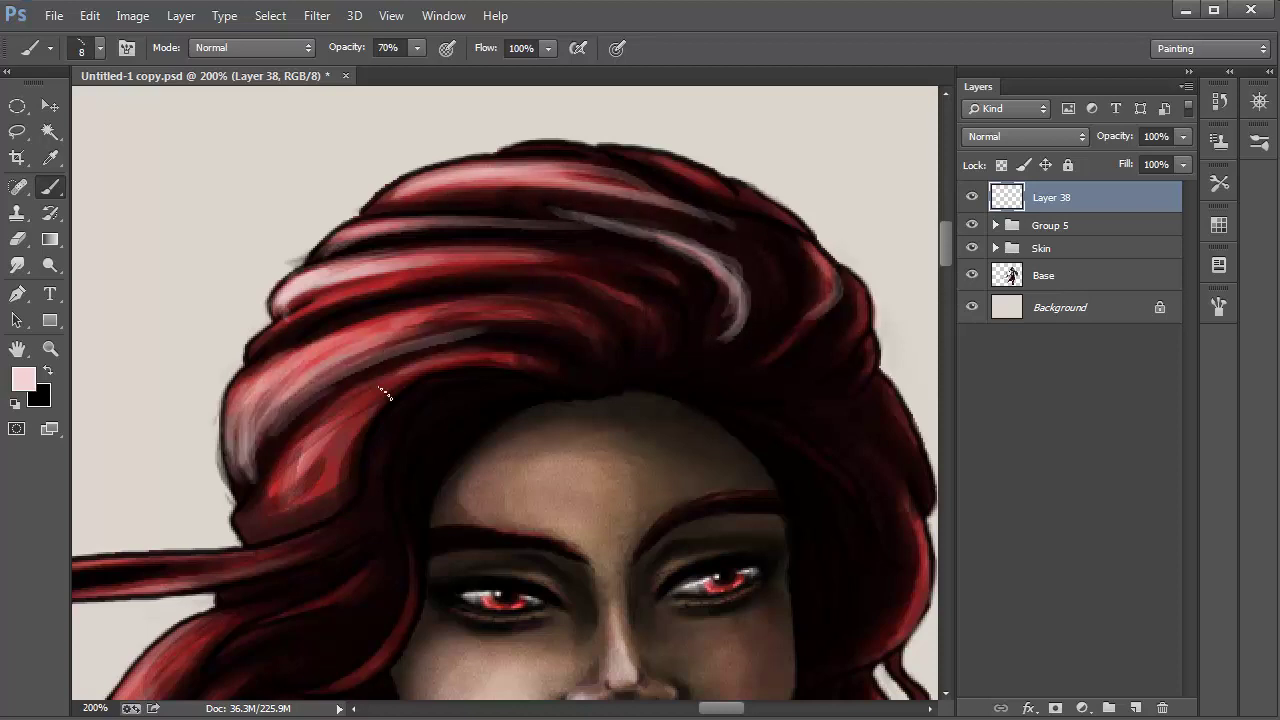
# - Paint pale pink highlights along the face-framing lock, the loose strand and the hair gathered into the braid
pyautogui.moveTo(384, 390); pyautogui.dragTo(278, 510)
pyautogui.moveTo(412, 433); pyautogui.dragTo(765, 199)
pyautogui.moveTo(256, 388); pyautogui.dragTo(545, 326)
pyautogui.moveTo(490, 350); pyautogui.dragTo(755, 271)
pyautogui.moveTo(703, 449); pyautogui.dragTo(757, 238)
pyautogui.moveTo(734, 420); pyautogui.dragTo(754, 245)
pyautogui.moveTo(640, 435); pyautogui.dragTo(585, 263)
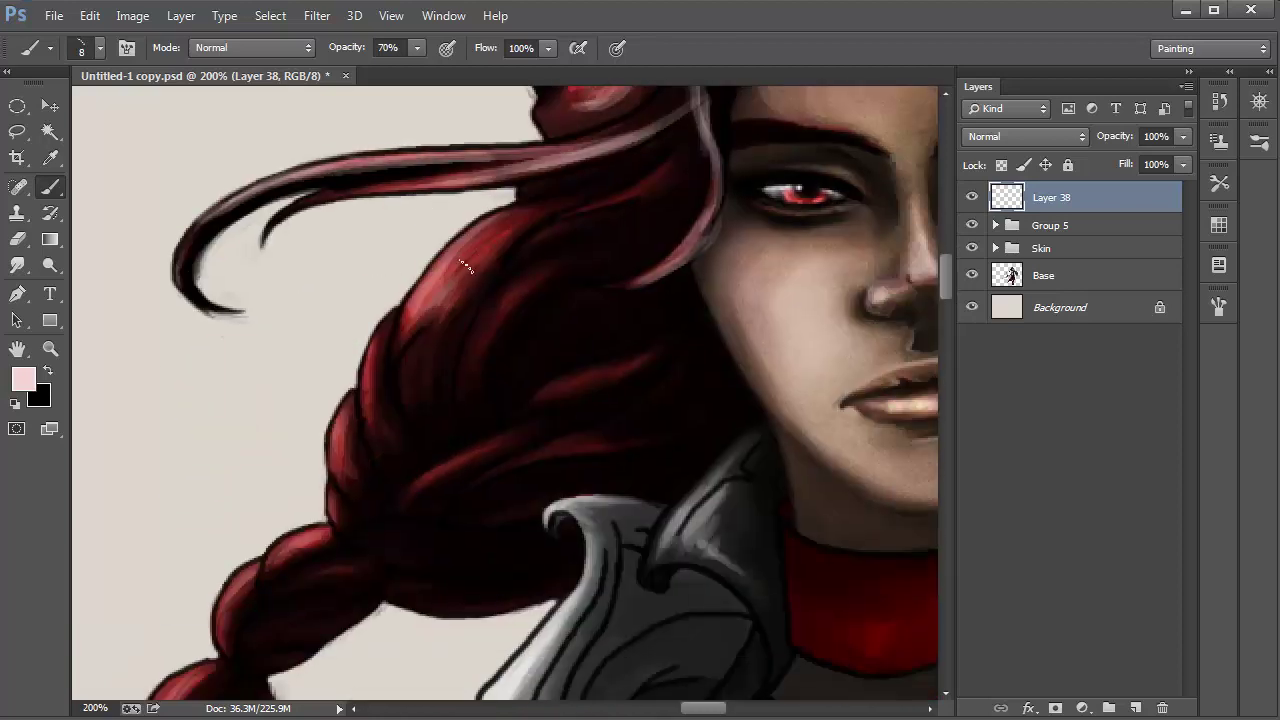
pyautogui.moveTo(545, 214); pyautogui.dragTo(412, 328)
pyautogui.moveTo(465, 378); pyautogui.dragTo(662, 150)
pyautogui.moveTo(388, 328); pyautogui.dragTo(380, 448)
# - Set Layer 38's blend mode to Color Dodge and compare the hair with the layer hidden and shown
pyautogui.hotkey('ctrl', '-')
pyautogui.hotkey('ctrl', '-')
pyautogui.hotkey('ctrl', '-')
pyautogui.press('v')
pyautogui.click(1025, 136)
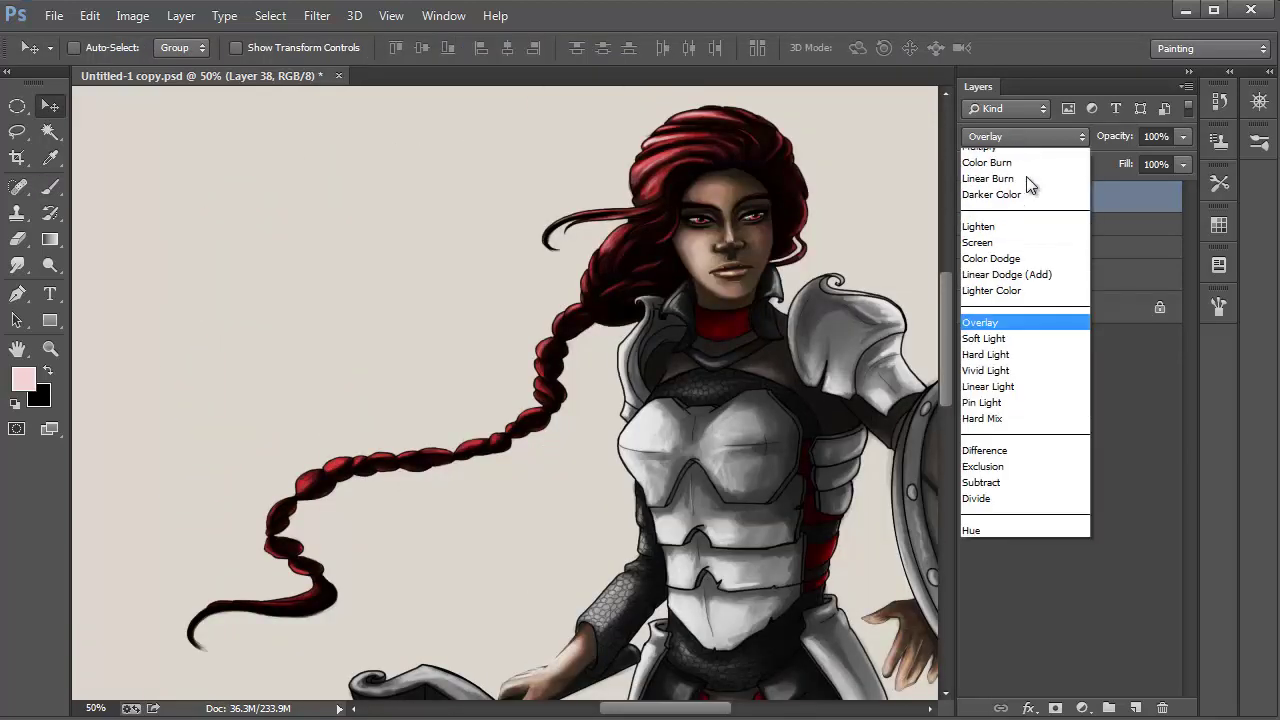
pyautogui.click(1025, 331)
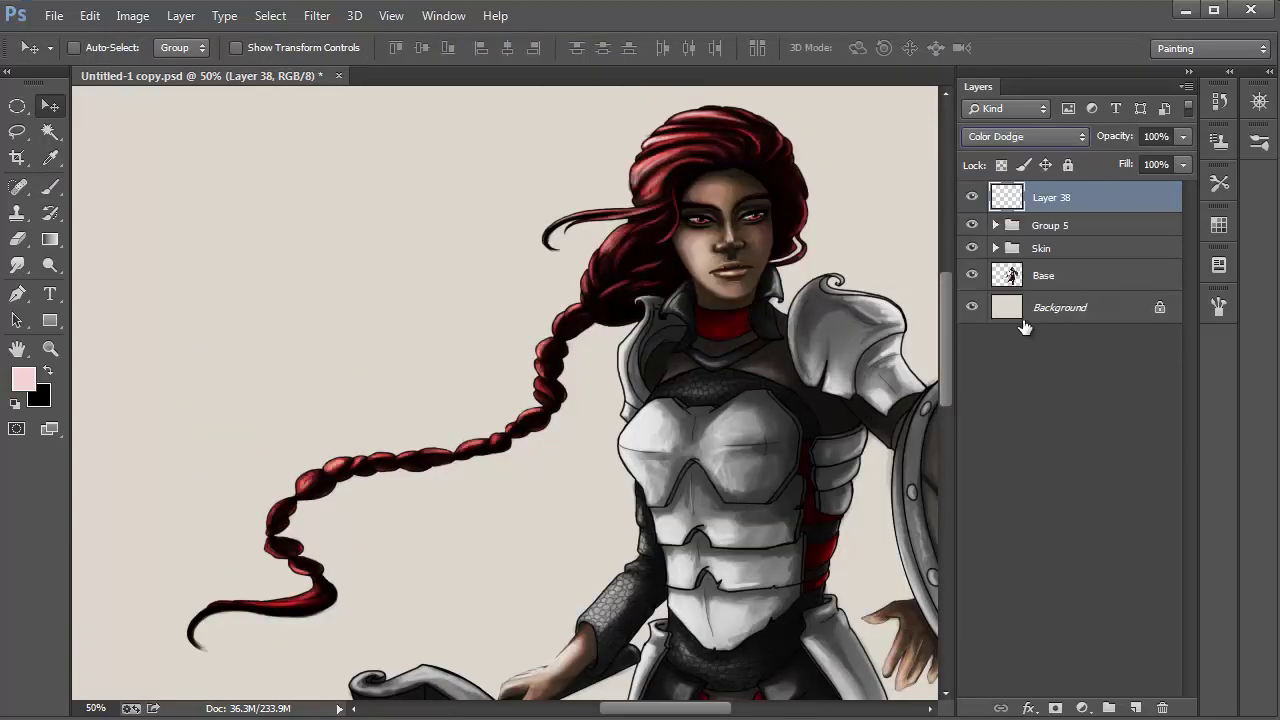
pyautogui.click(973, 202)
pyautogui.click(969, 202)
pyautogui.click(968, 199)
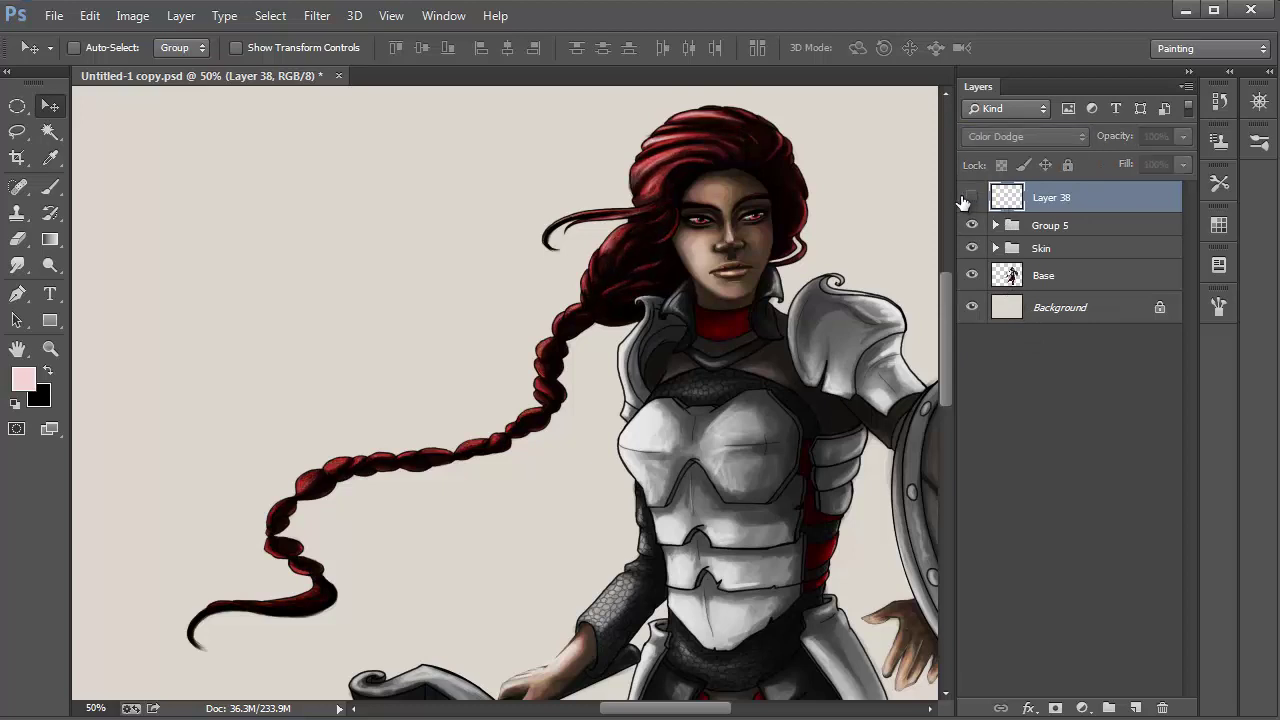
# - Reduce Layer 38's opacity to 61% and compare the hair with and without the layer
pyautogui.moveTo(1180, 139); pyautogui.dragTo(1138, 155)
pyautogui.click(973, 199)
pyautogui.click(972, 200)
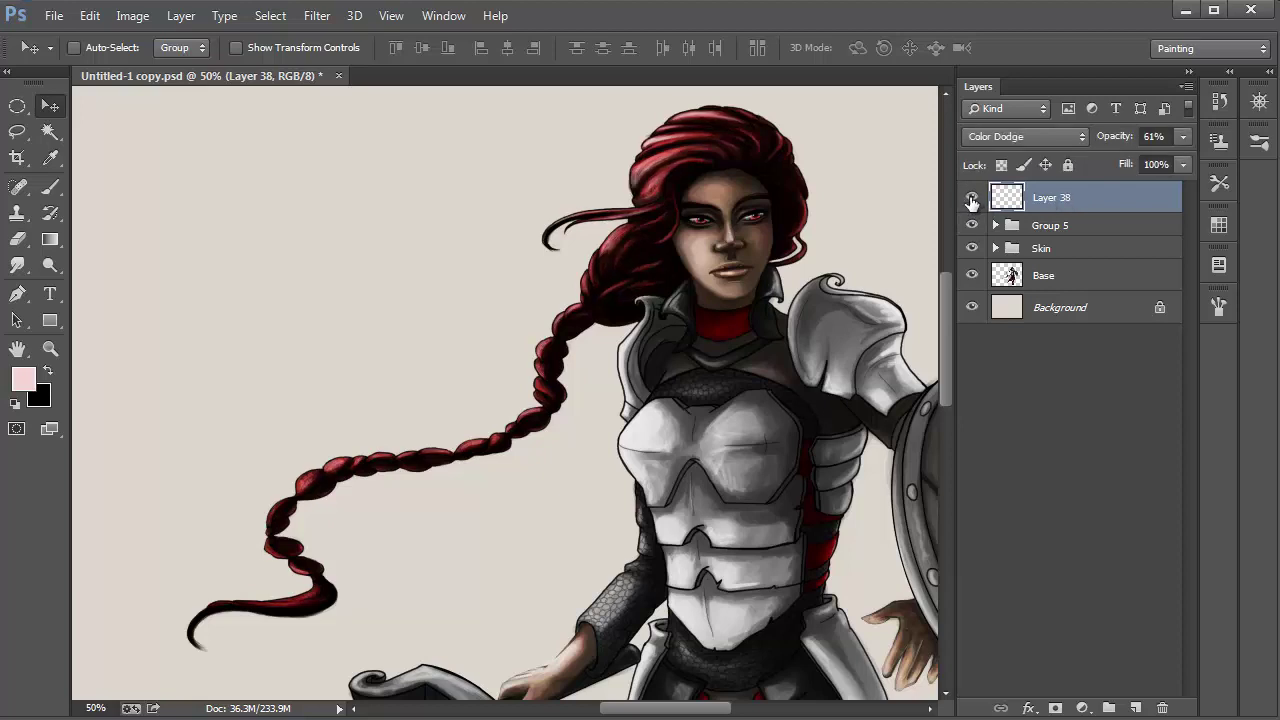
pyautogui.click(970, 200)
pyautogui.click(970, 200)
pyautogui.click(970, 200)
pyautogui.click(971, 200)
pyautogui.click(971, 200)
pyautogui.click(971, 200)
pyautogui.moveTo(860, 289); pyautogui.dragTo(765, 310)
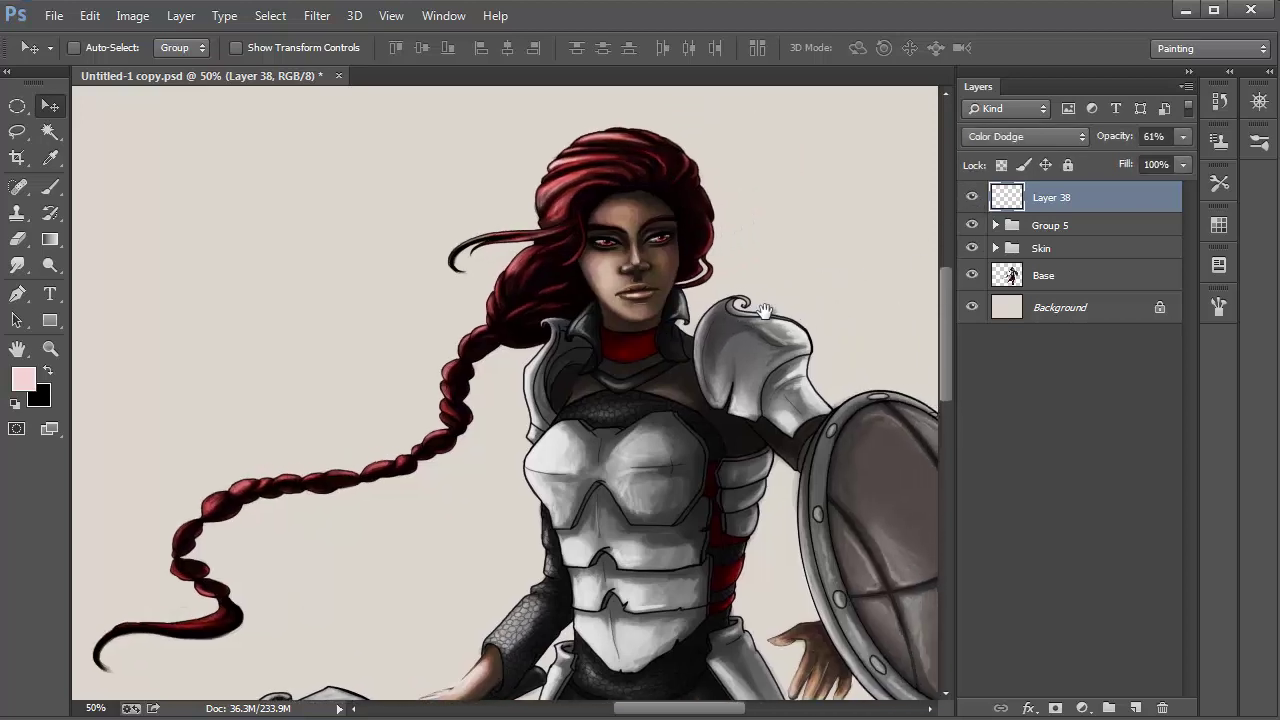
# - Save the document and move Layer 38 to the top of Group 5
pyautogui.hotkey('ctrl', 's')
pyautogui.click(997, 229)
pyautogui.moveTo(1071, 200); pyautogui.dragTo(1084, 238)
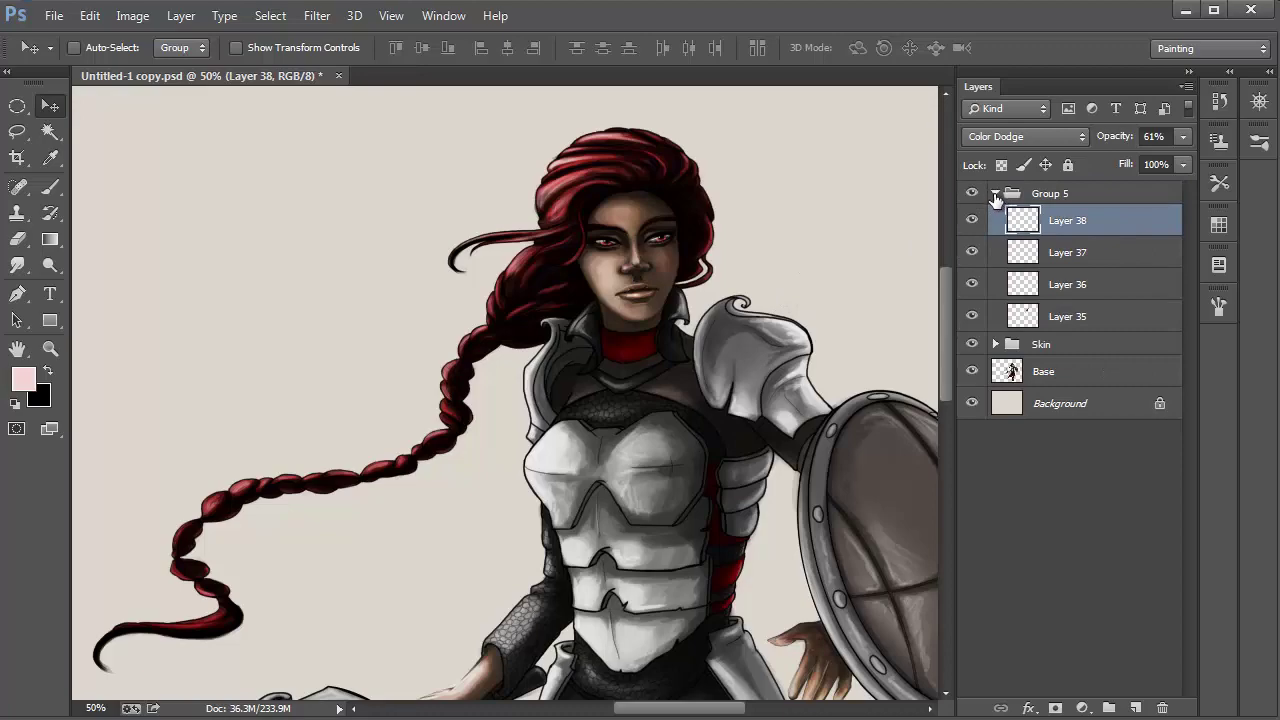
pyautogui.click(995, 195)
pyautogui.click(972, 198)
pyautogui.click(972, 198)
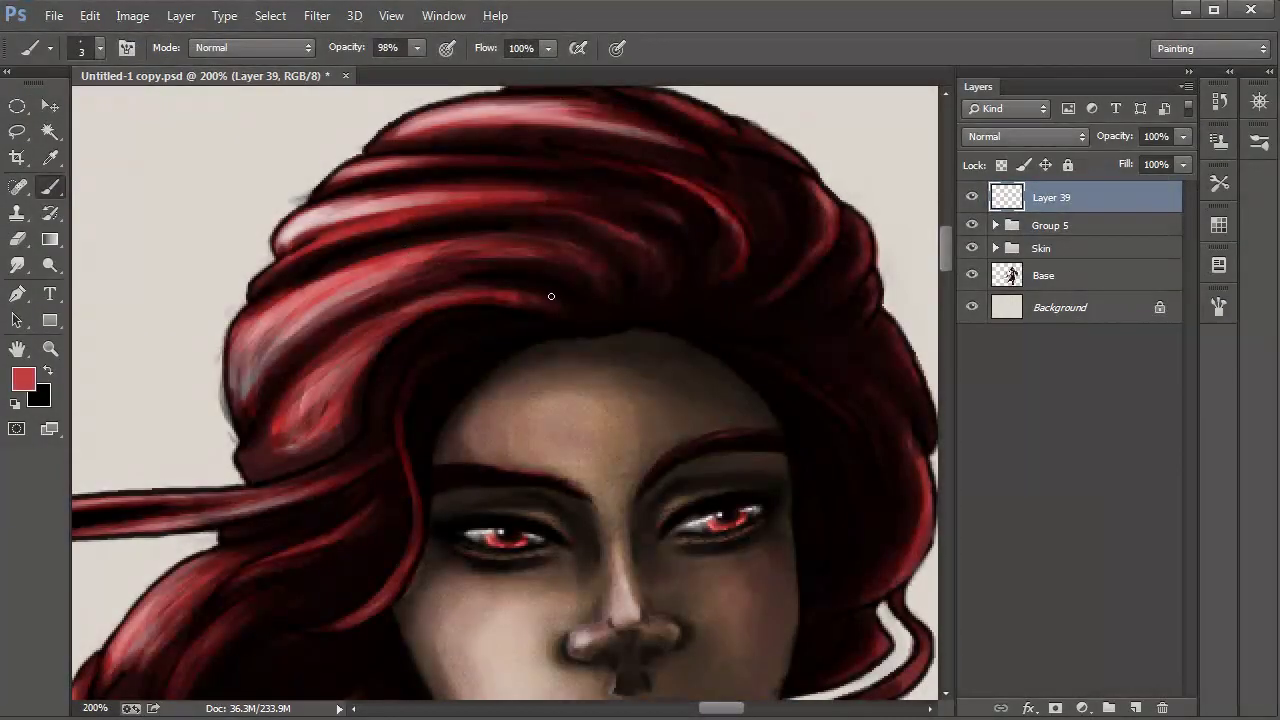
# - Paint thin red strands over the swept-back hair above the forehead on Layer 39 with a 3 px brush
pyautogui.moveTo(388, 316); pyautogui.dragTo(575, 312)
pyautogui.moveTo(367, 327); pyautogui.dragTo(573, 321)
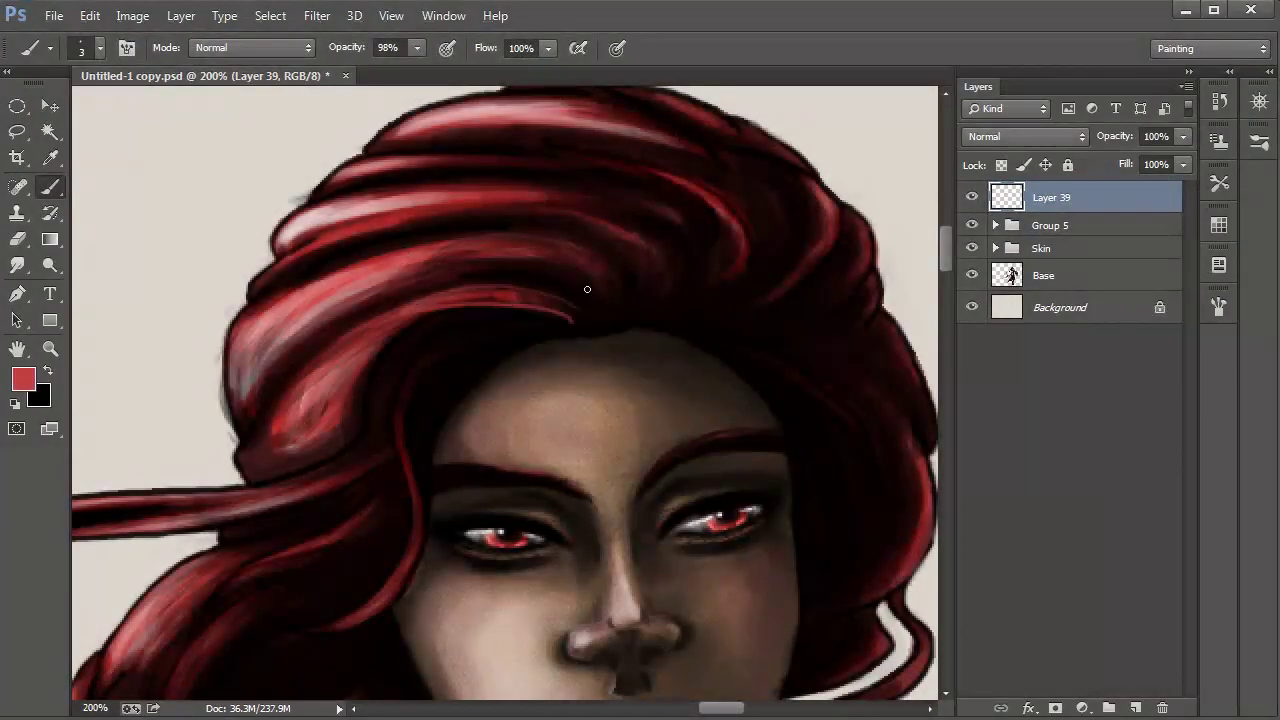
pyautogui.moveTo(390, 270); pyautogui.dragTo(611, 287)
pyautogui.moveTo(433, 254); pyautogui.dragTo(585, 252)
pyautogui.moveTo(278, 418); pyautogui.dragTo(455, 288)
pyautogui.moveTo(424, 210); pyautogui.dragTo(634, 262)
pyautogui.moveTo(590, 218); pyautogui.dragTo(665, 292)
pyautogui.moveTo(548, 197)
pyautogui.mouseDown()
pyautogui.moveTo(672, 268)
pyautogui.moveTo(740, 192)
pyautogui.mouseUp()
pyautogui.moveTo(740, 235)
pyautogui.mouseDown()
pyautogui.moveTo(545, 140)
pyautogui.moveTo(680, 180)
pyautogui.mouseUp()
pyautogui.moveTo(438, 194); pyautogui.dragTo(350, 297)
pyautogui.moveTo(238, 299); pyautogui.dragTo(448, 270)
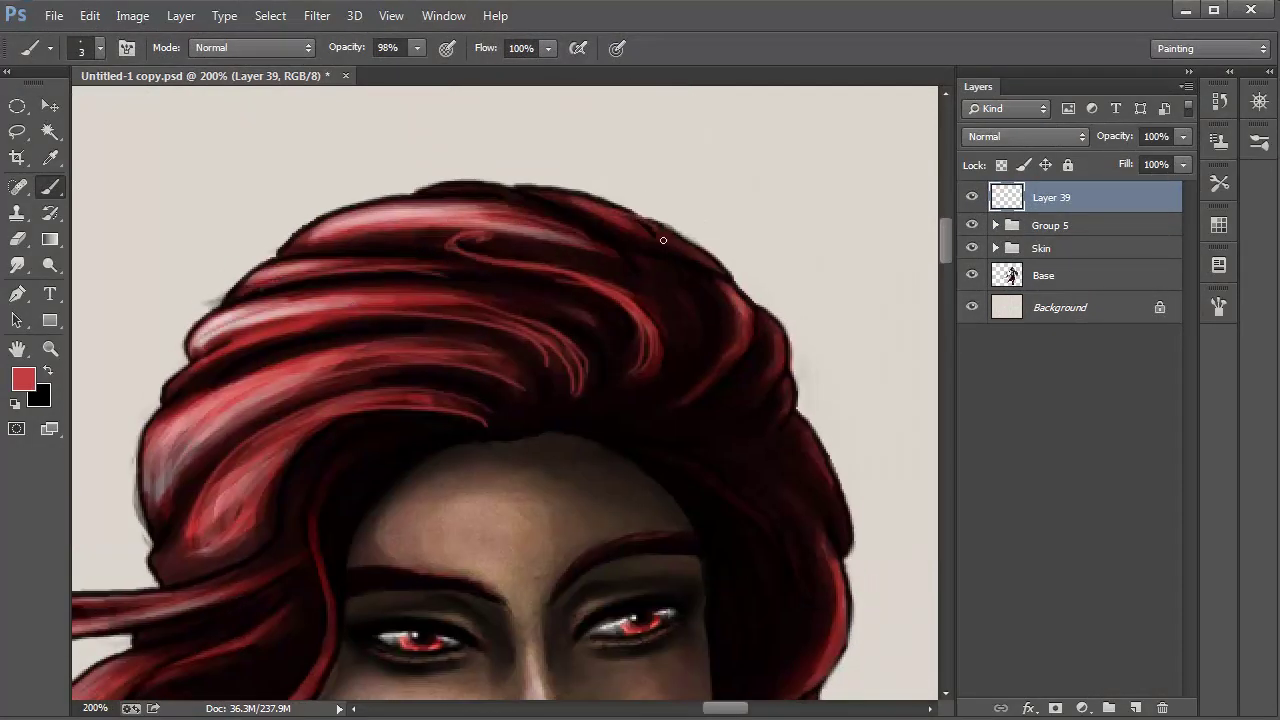
# - Paint thin red strands on the back of the crown and down the hair beside the shaded cheek
pyautogui.moveTo(740, 298); pyautogui.dragTo(680, 400)
pyautogui.moveTo(675, 405); pyautogui.dragTo(774, 368)
pyautogui.hscroll(10, 772, 407)
pyautogui.scroll(-5, 772, 407)
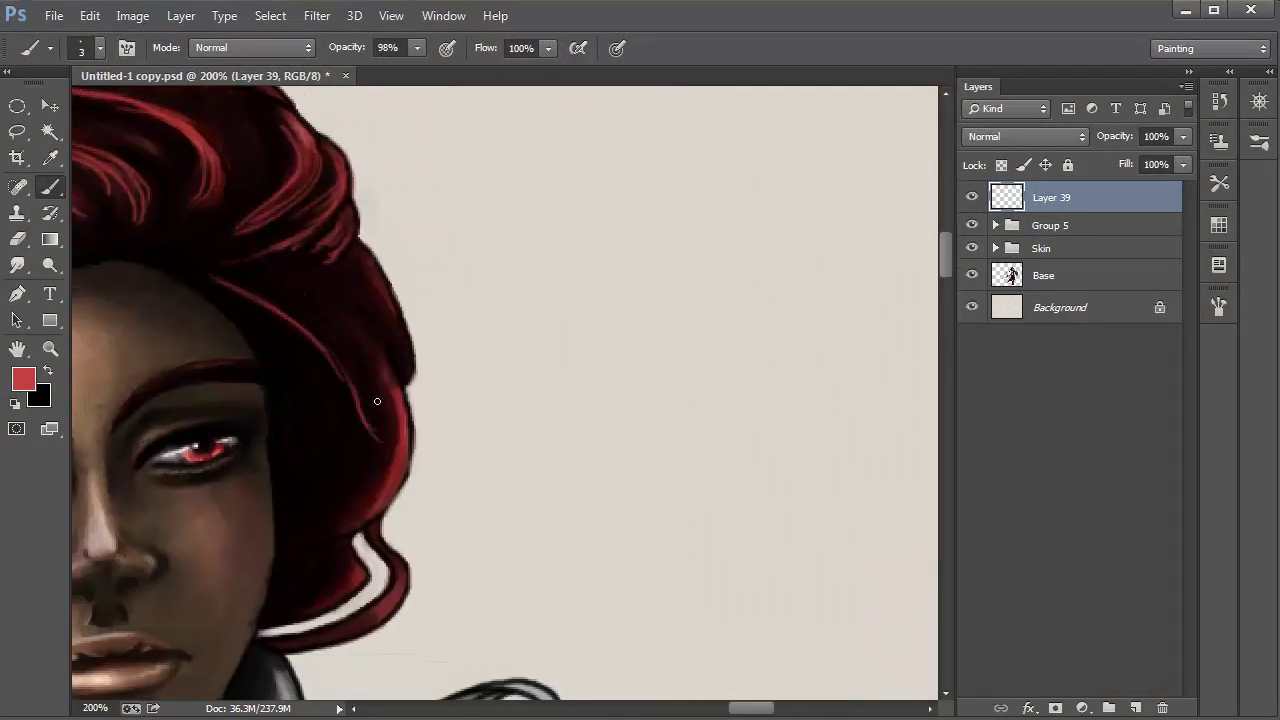
pyautogui.hscroll(-3, 482, 288)
pyautogui.scroll(-6, 482, 288)
pyautogui.moveTo(508, 257); pyautogui.dragTo(428, 332)
pyautogui.moveTo(478, 347); pyautogui.dragTo(428, 397)
pyautogui.moveTo(519, 360); pyautogui.dragTo(457, 421)
# - Paint thin red strands on the face-framing lock, the loose strand and the hair gathered into the braid
pyautogui.moveTo(478, 255); pyautogui.dragTo(941, 320)
pyautogui.moveTo(478, 156)
pyautogui.mouseDown()
pyautogui.moveTo(415, 404)
pyautogui.moveTo(304, 413)
pyautogui.mouseUp()
pyautogui.moveTo(361, 332); pyautogui.dragTo(276, 382)
pyautogui.moveTo(228, 430)
pyautogui.mouseDown()
pyautogui.moveTo(494, 257)
pyautogui.moveTo(465, 372)
pyautogui.mouseUp()
pyautogui.moveTo(203, 387)
pyautogui.mouseDown()
pyautogui.moveTo(461, 232)
pyautogui.moveTo(655, 196)
pyautogui.mouseUp()
pyautogui.moveTo(505, 248)
pyautogui.mouseDown()
pyautogui.moveTo(334, 259)
pyautogui.moveTo(268, 303)
pyautogui.mouseUp()
pyautogui.moveTo(536, 287); pyautogui.dragTo(443, 395)
pyautogui.moveTo(542, 334); pyautogui.dragTo(470, 460)
pyautogui.moveTo(394, 393); pyautogui.dragTo(402, 511)
pyautogui.moveTo(428, 495); pyautogui.dragTo(400, 317)
pyautogui.moveTo(620, 254)
pyautogui.mouseDown()
pyautogui.moveTo(526, 286)
pyautogui.moveTo(374, 391)
pyautogui.mouseUp()
pyautogui.moveTo(634, 320); pyautogui.dragTo(486, 357)
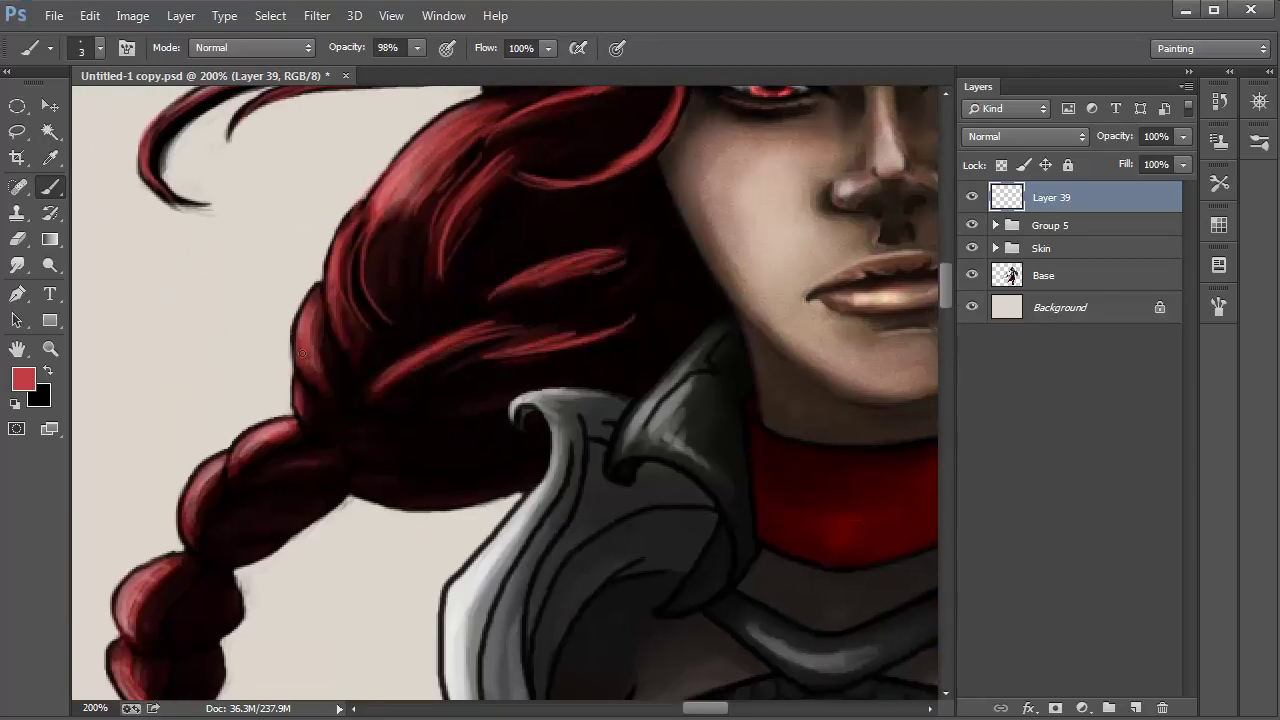
# - Paint thin red strands on the start of the braid and its upper segments
pyautogui.moveTo(310, 294); pyautogui.dragTo(332, 392)
pyautogui.moveTo(300, 376)
pyautogui.mouseDown()
pyautogui.moveTo(324, 428)
pyautogui.moveTo(447, 271)
pyautogui.mouseUp()
pyautogui.moveTo(470, 270)
pyautogui.mouseDown()
pyautogui.moveTo(394, 306)
pyautogui.moveTo(341, 383)
pyautogui.mouseUp()
pyautogui.moveTo(282, 464)
pyautogui.mouseDown()
pyautogui.moveTo(395, 342)
pyautogui.moveTo(474, 345)
pyautogui.mouseUp()
pyautogui.moveTo(377, 352)
pyautogui.mouseDown()
pyautogui.moveTo(423, 397)
pyautogui.moveTo(470, 286)
pyautogui.mouseUp()
pyautogui.moveTo(424, 287); pyautogui.dragTo(522, 364)
pyautogui.moveTo(410, 450); pyautogui.dragTo(598, 281)
pyautogui.moveTo(614, 257); pyautogui.dragTo(610, 298)
pyautogui.moveTo(494, 297); pyautogui.dragTo(522, 326)
pyautogui.moveTo(461, 356); pyautogui.dragTo(412, 402)
pyautogui.moveTo(376, 375); pyautogui.dragTo(302, 408)
pyautogui.moveTo(130, 470); pyautogui.dragTo(688, 269)
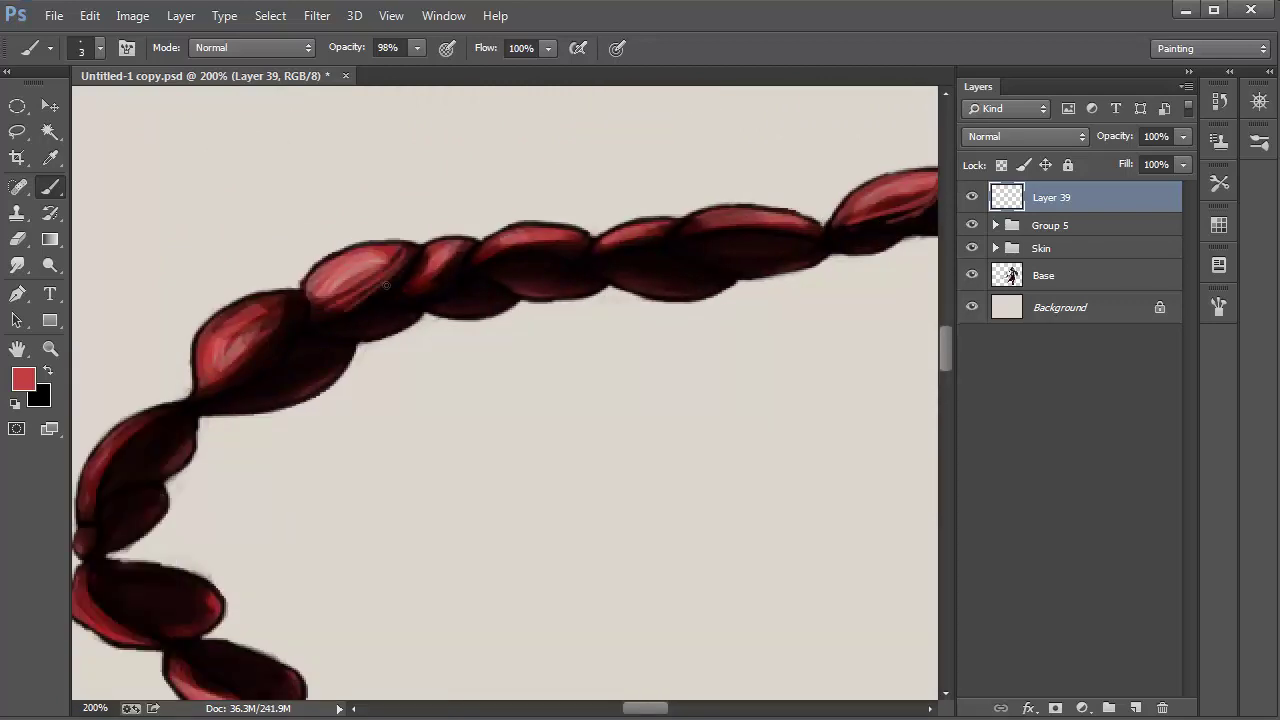
# - Paint thin red strands on the remaining braid segments all the way down to the tip
pyautogui.moveTo(366, 303); pyautogui.dragTo(450, 259)
pyautogui.moveTo(488, 264); pyautogui.dragTo(582, 256)
pyautogui.moveTo(604, 252); pyautogui.dragTo(664, 238)
pyautogui.moveTo(280, 339)
pyautogui.mouseDown()
pyautogui.moveTo(577, 203)
pyautogui.moveTo(523, 248)
pyautogui.mouseUp()
pyautogui.moveTo(476, 282); pyautogui.dragTo(398, 370)
pyautogui.moveTo(450, 440); pyautogui.dragTo(360, 331)
pyautogui.moveTo(340, 334)
pyautogui.mouseDown()
pyautogui.moveTo(383, 360)
pyautogui.moveTo(318, 350)
pyautogui.mouseUp()
pyautogui.moveTo(380, 412); pyautogui.dragTo(492, 445)
pyautogui.moveTo(474, 489); pyautogui.dragTo(711, 254)
pyautogui.moveTo(275, 395)
pyautogui.mouseDown()
pyautogui.moveTo(336, 357)
pyautogui.moveTo(690, 362)
pyautogui.mouseUp()
pyautogui.moveTo(410, 346); pyautogui.dragTo(737, 323)
pyautogui.moveTo(540, 354); pyautogui.dragTo(728, 266)
pyautogui.moveTo(736, 264)
pyautogui.mouseDown()
pyautogui.moveTo(757, 306)
pyautogui.moveTo(676, 370)
pyautogui.mouseUp()
pyautogui.moveTo(260, 396)
pyautogui.mouseDown()
pyautogui.moveTo(220, 466)
pyautogui.moveTo(250, 516)
pyautogui.mouseUp()
pyautogui.hotkey('ctrl', '-')
pyautogui.hotkey('ctrl', '-')
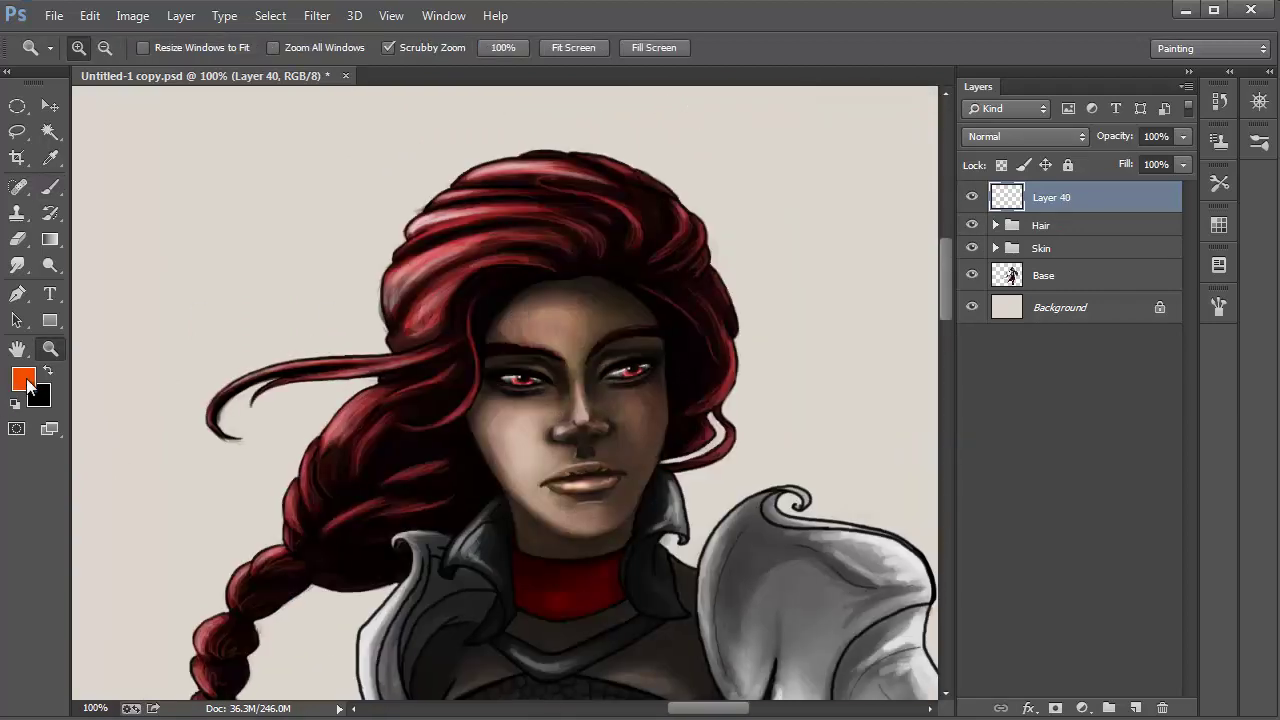
# - Set the foreground color to violet-blue (5305f3) and switch to the Brush tool for painting on Layer 40
pyautogui.click(24, 380)
pyautogui.moveTo(957, 408); pyautogui.dragTo(944, 387)
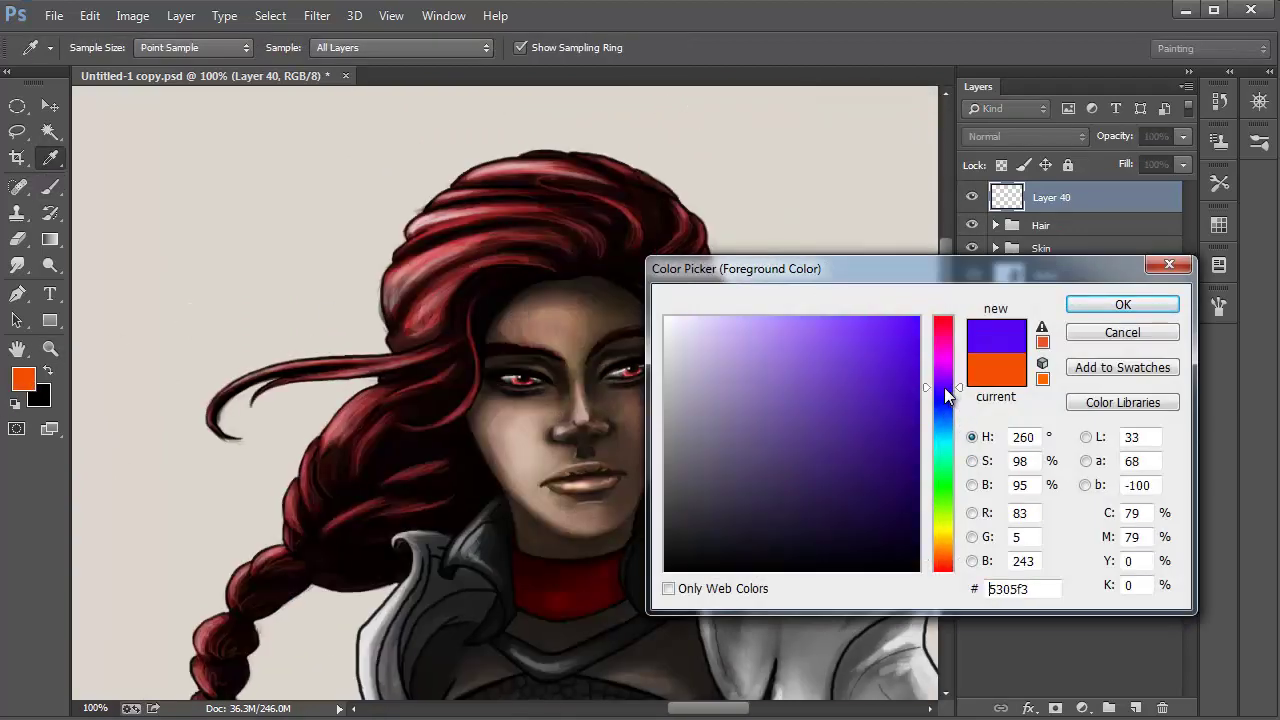
pyautogui.click(1122, 304)
pyautogui.press('b')
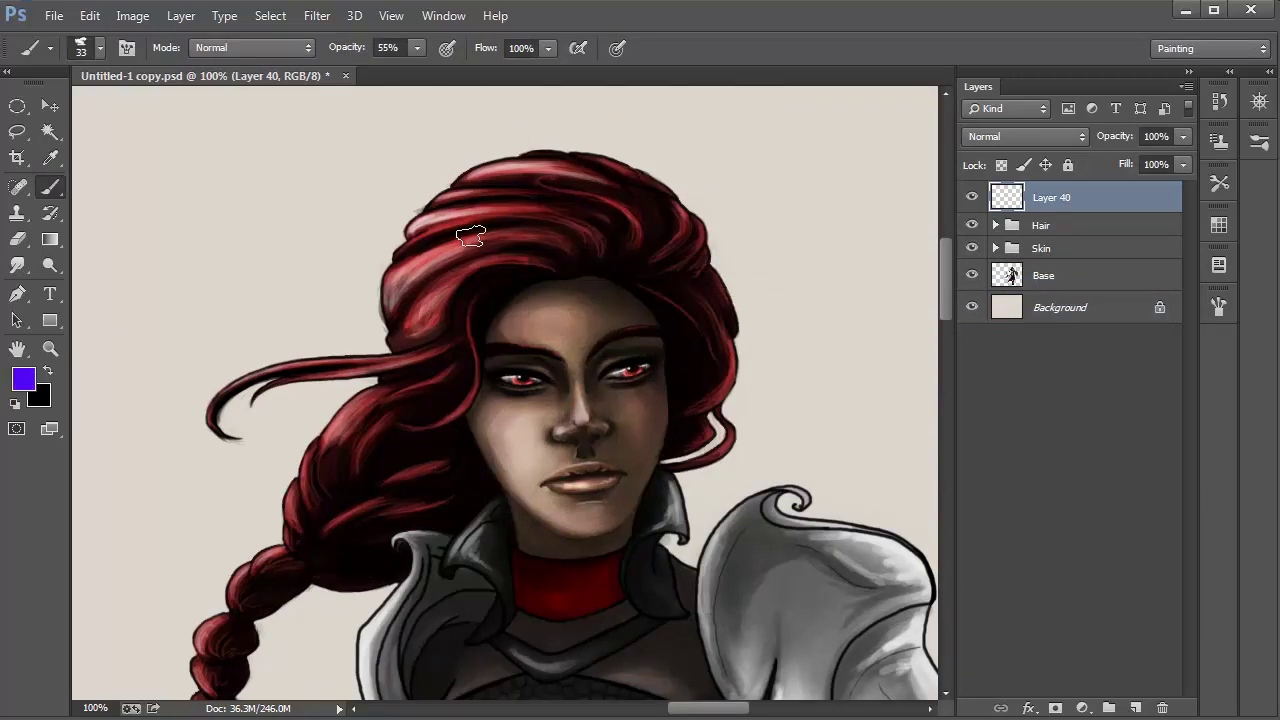
pyautogui.rightClick(456, 222)
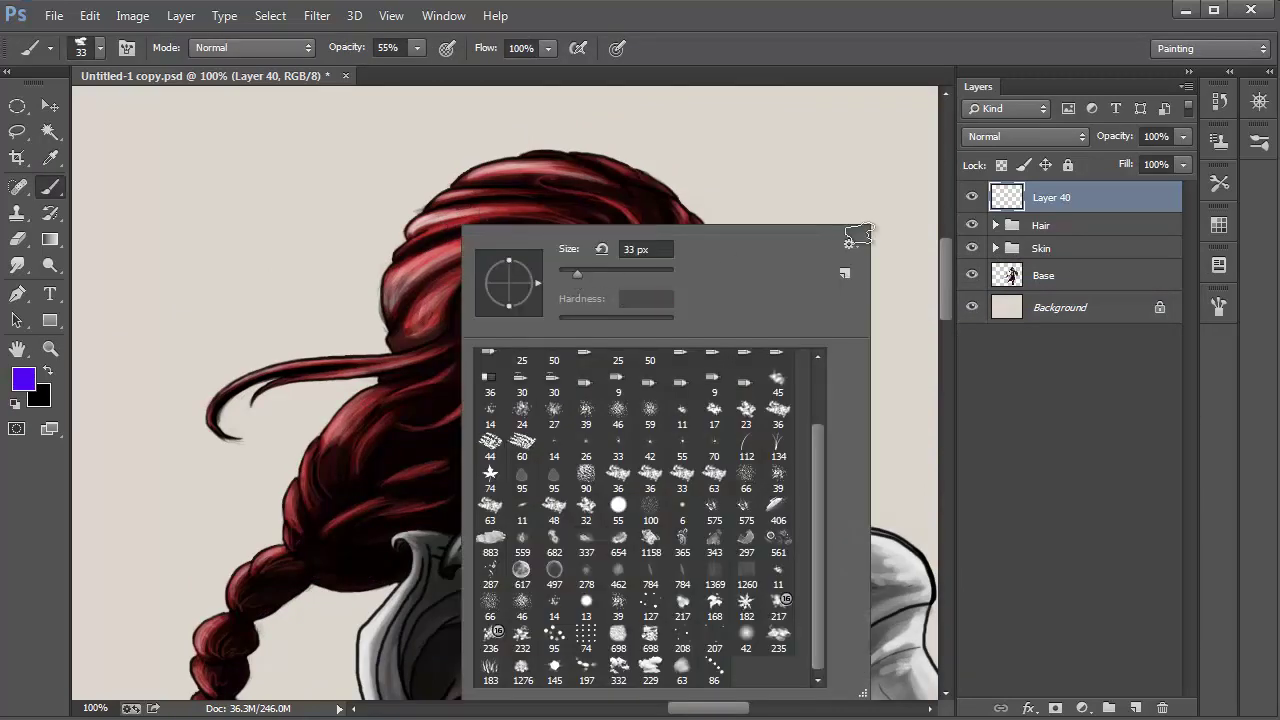
pyautogui.click(1056, 190)
# - Paint broad violet-blue strokes over the hair on the head and the hair gathered into the braid
pyautogui.moveTo(437, 255); pyautogui.dragTo(402, 278)
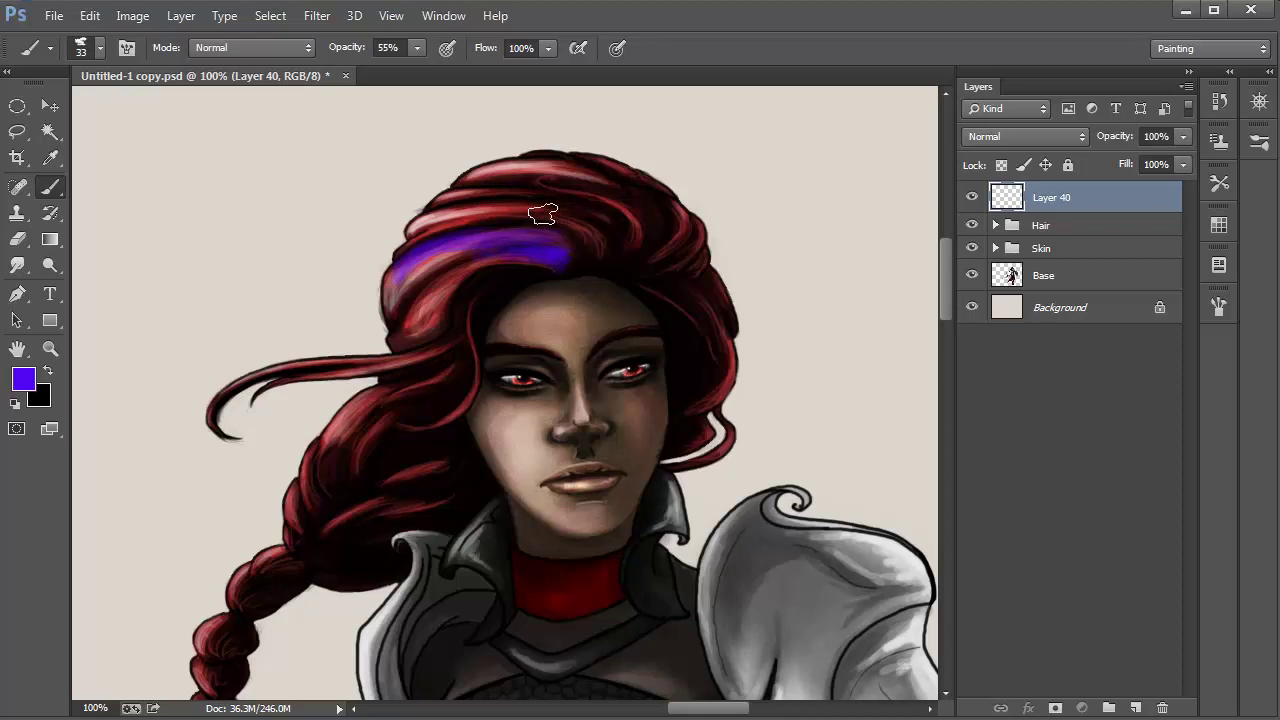
pyautogui.moveTo(580, 209); pyautogui.dragTo(604, 227)
pyautogui.moveTo(604, 172)
pyautogui.mouseDown()
pyautogui.moveTo(663, 206)
pyautogui.moveTo(709, 357)
pyautogui.moveTo(700, 440)
pyautogui.mouseUp()
pyautogui.moveTo(480, 275)
pyautogui.mouseDown()
pyautogui.moveTo(463, 349)
pyautogui.moveTo(316, 520)
pyautogui.mouseUp()
pyautogui.moveTo(440, 482); pyautogui.dragTo(312, 540)
pyautogui.moveTo(316, 520); pyautogui.dragTo(569, 272)
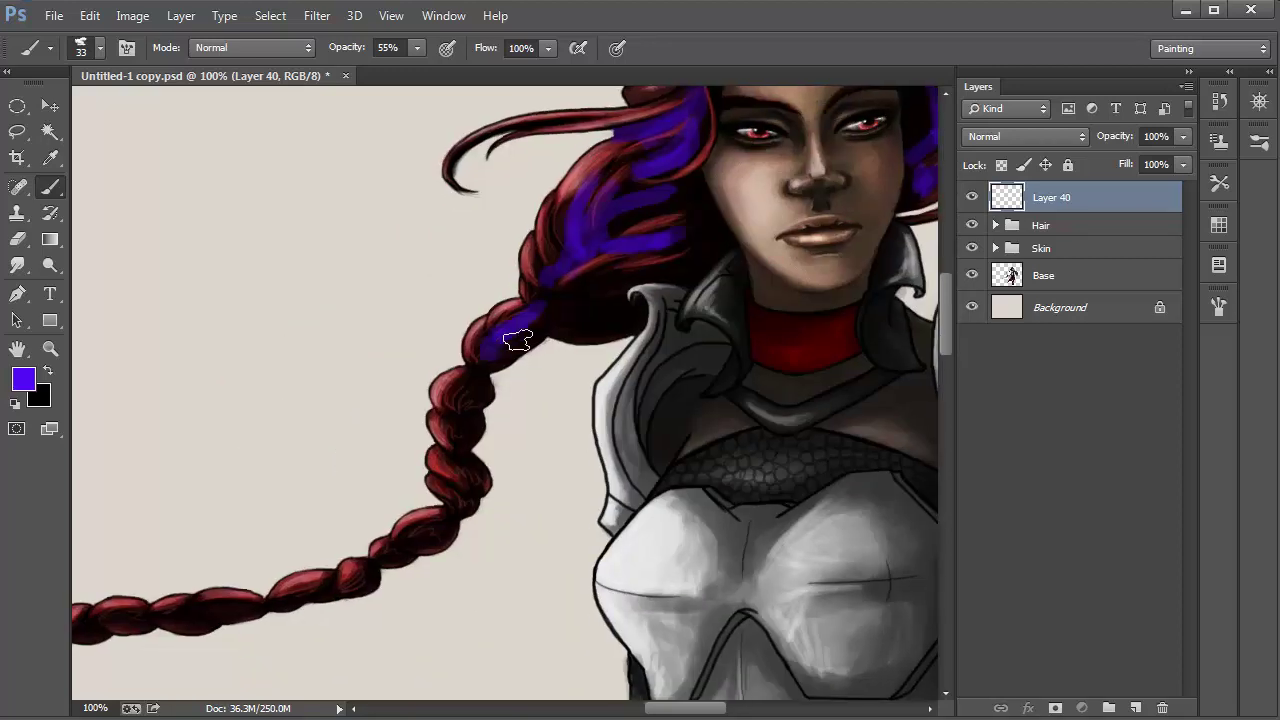
# - Paint violet-blue strokes along the shaded side of the braid's segments down to its tip
pyautogui.moveTo(517, 340); pyautogui.dragTo(460, 430)
pyautogui.moveTo(460, 435)
pyautogui.mouseDown()
pyautogui.moveTo(569, 304)
pyautogui.moveTo(556, 390)
pyautogui.mouseUp()
pyautogui.moveTo(245, 480); pyautogui.dragTo(516, 274)
pyautogui.moveTo(590, 293)
pyautogui.mouseDown()
pyautogui.moveTo(311, 390)
pyautogui.moveTo(288, 458)
pyautogui.mouseUp()
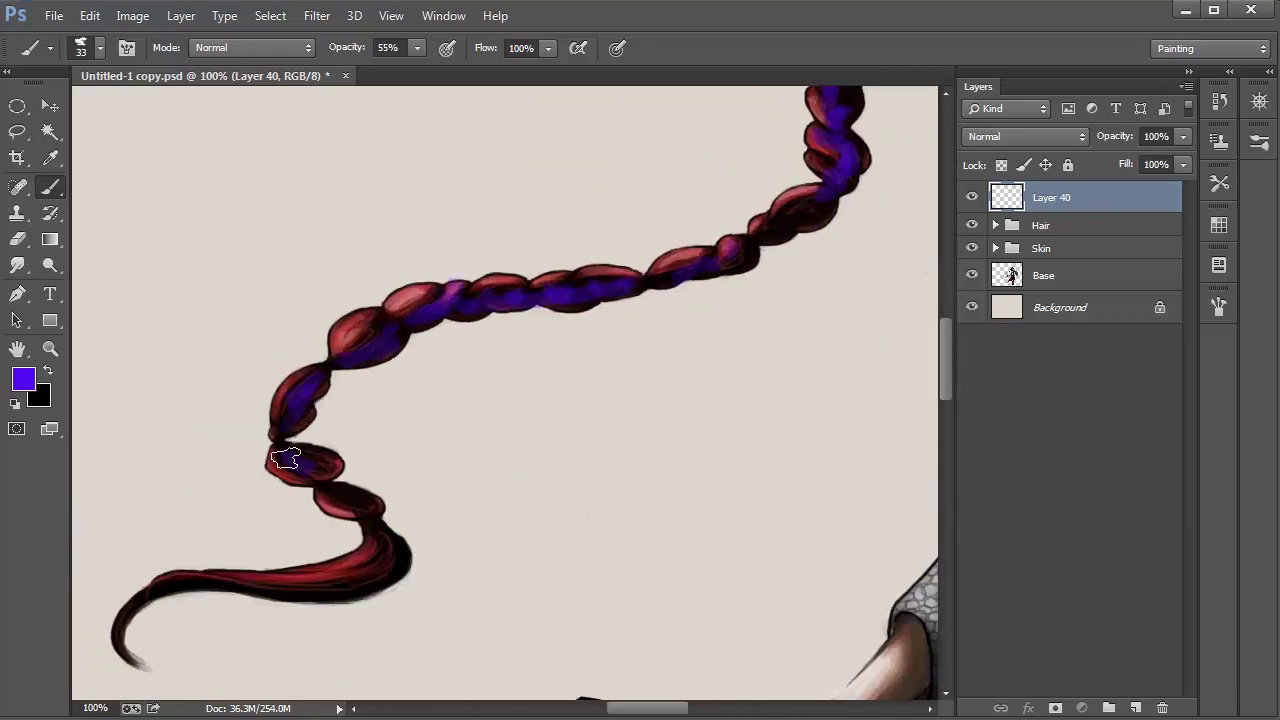
pyautogui.hotkey('ctrl', '-')
pyautogui.hotkey('ctrl', '-')
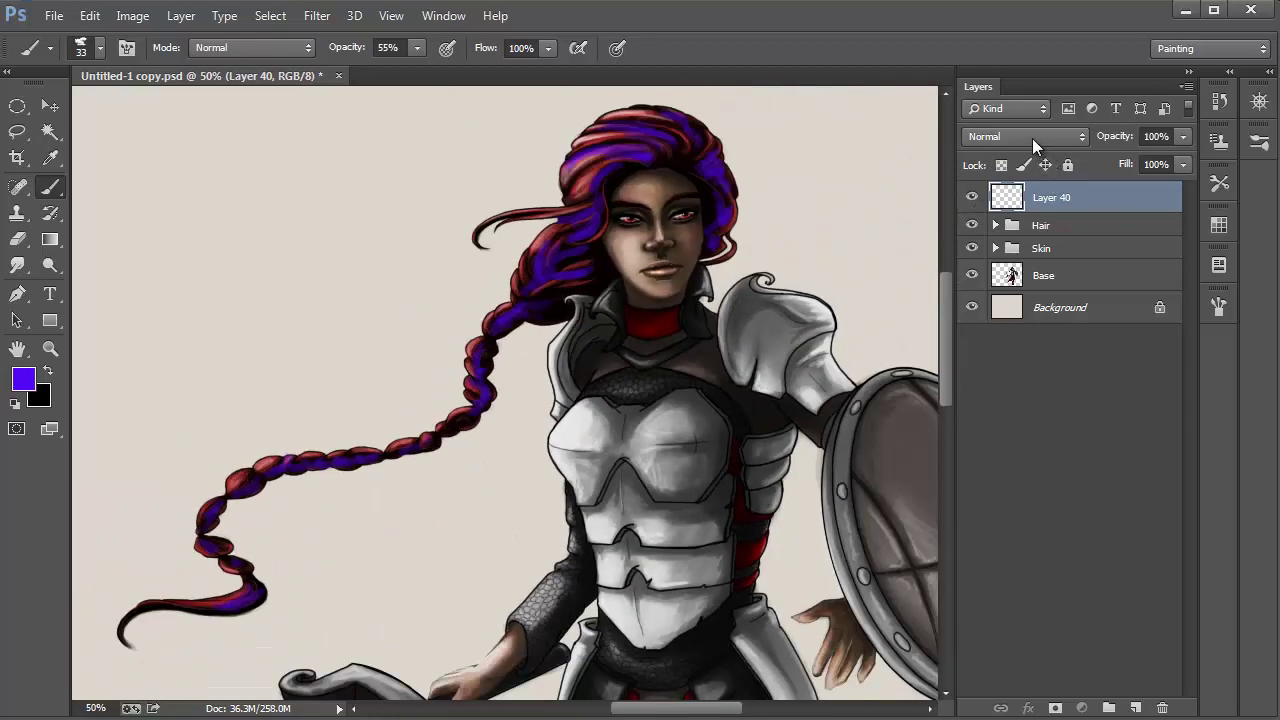
# - Try the Overlay and Soft Light blend modes on Layer 40
pyautogui.click(1032, 138)
pyautogui.click(1013, 397)
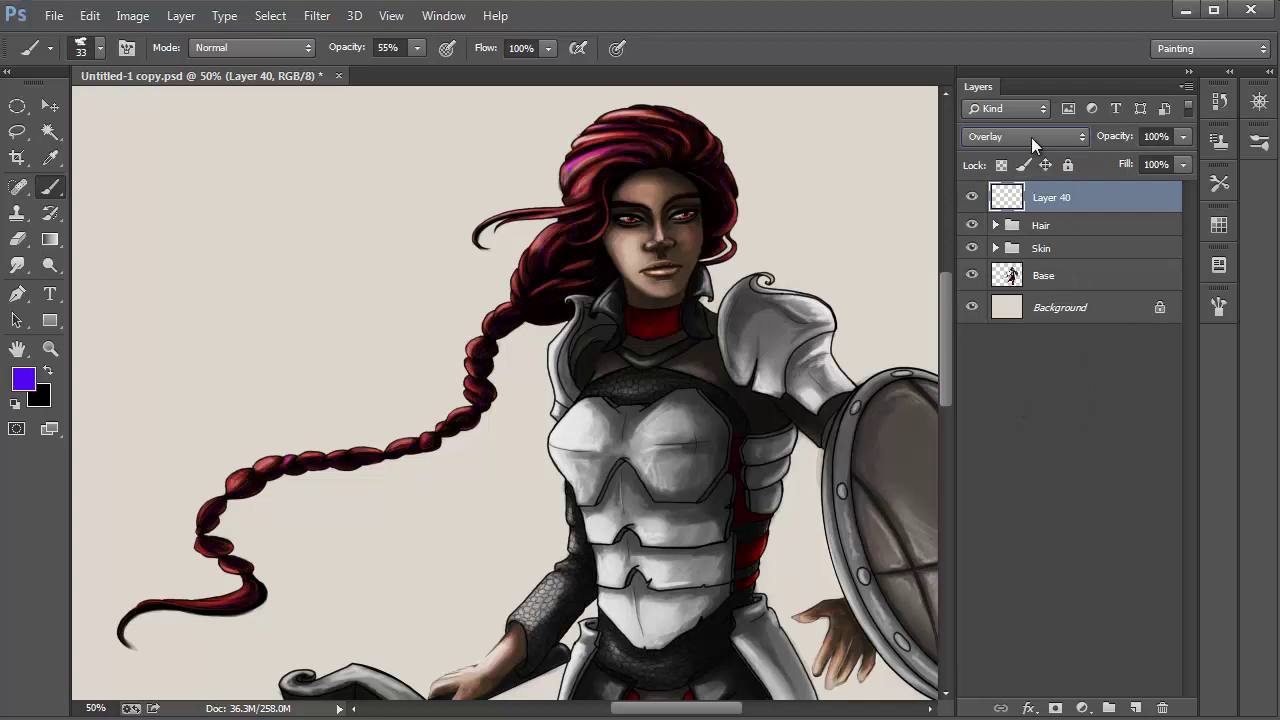
pyautogui.click(1031, 137)
pyautogui.click(1011, 411)
# - Set Layer 40's blend mode to Color Dodge and reduce its opacity to 55%
pyautogui.click(1028, 137)
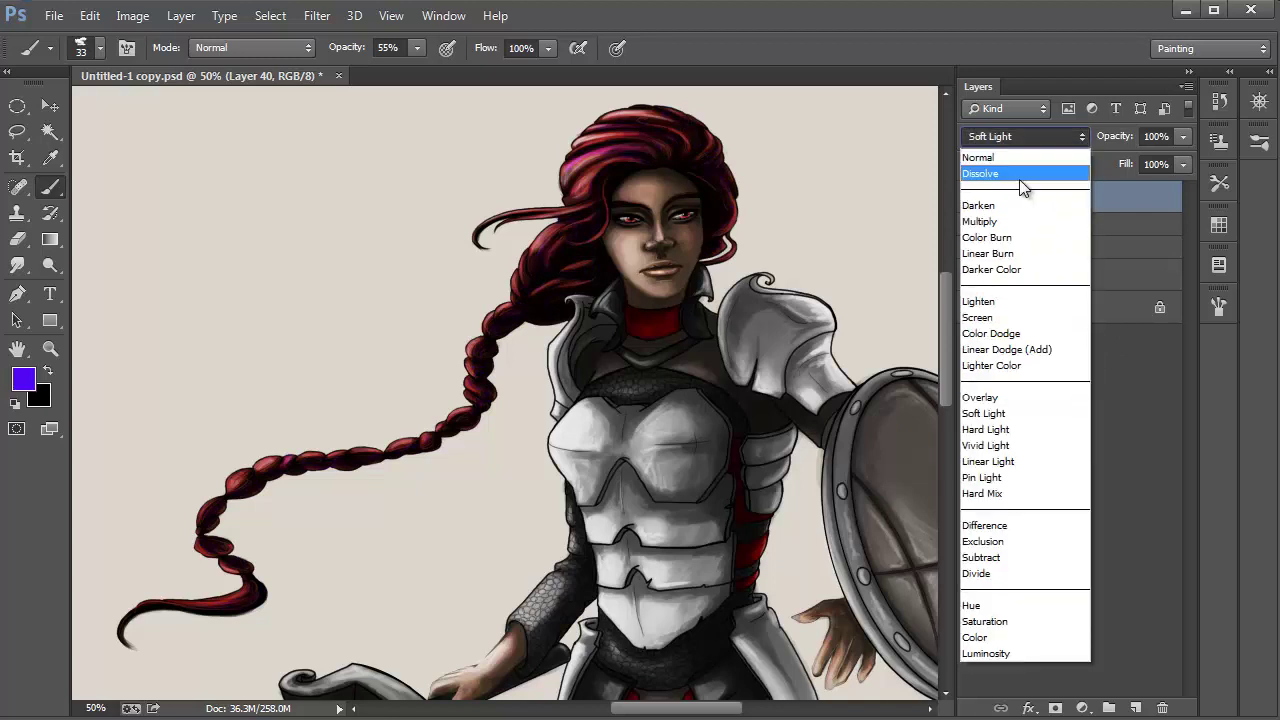
pyautogui.click(1016, 333)
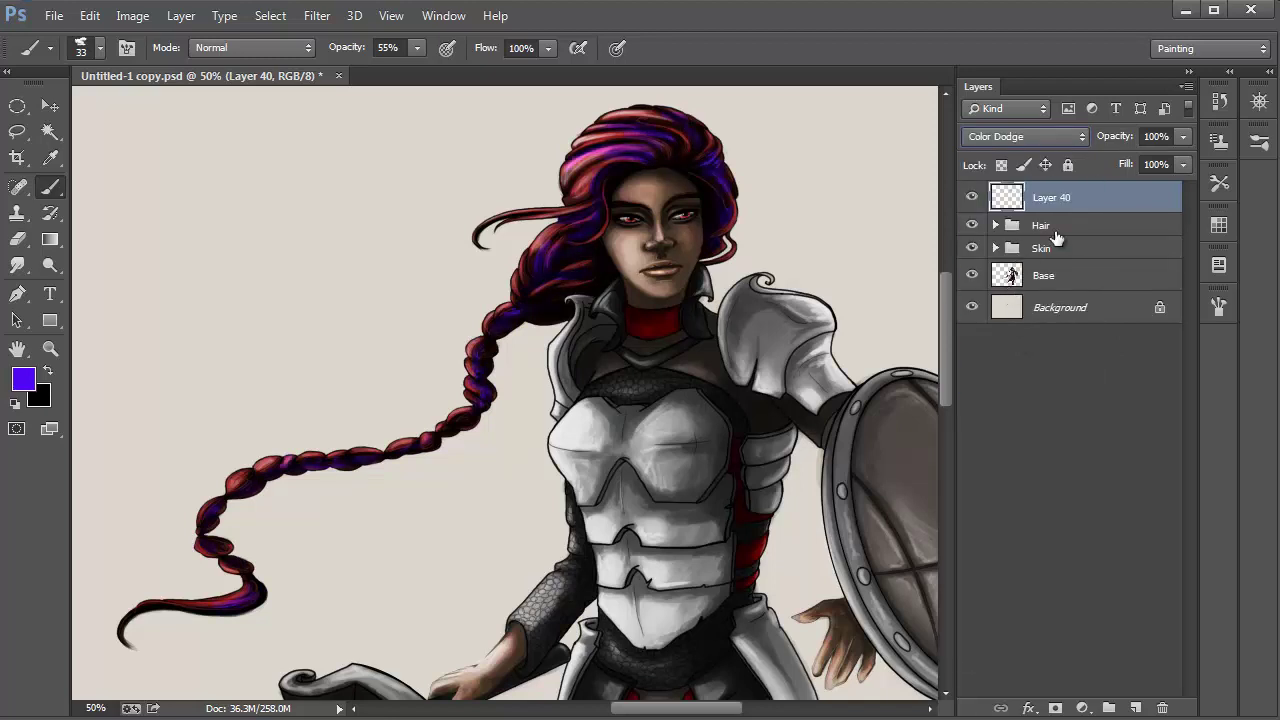
pyautogui.moveTo(1185, 136); pyautogui.dragTo(1159, 157)
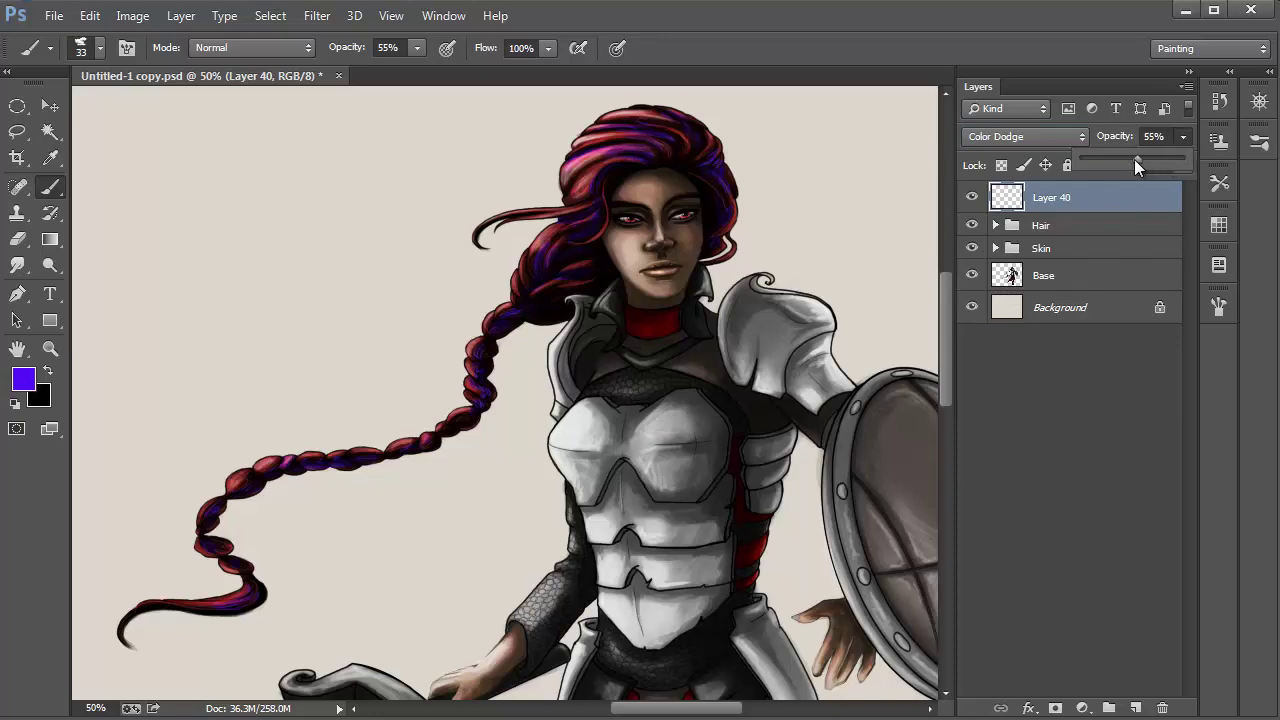